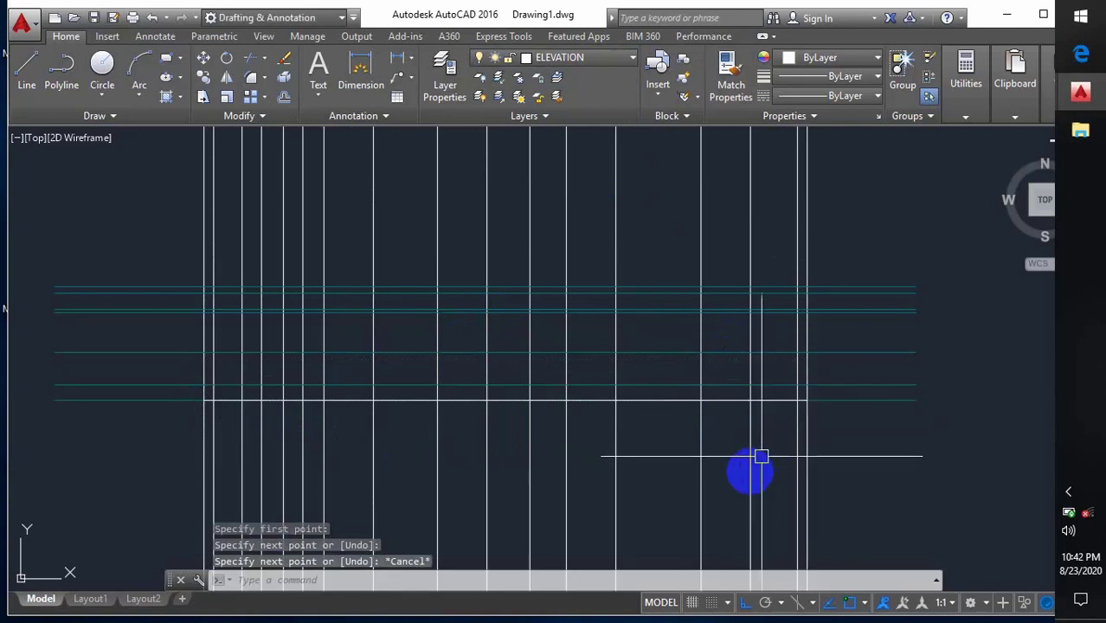
Extend the white ground line of the elevation outward by 900 at both ends
middle_drag(771, 418, 756, 446)
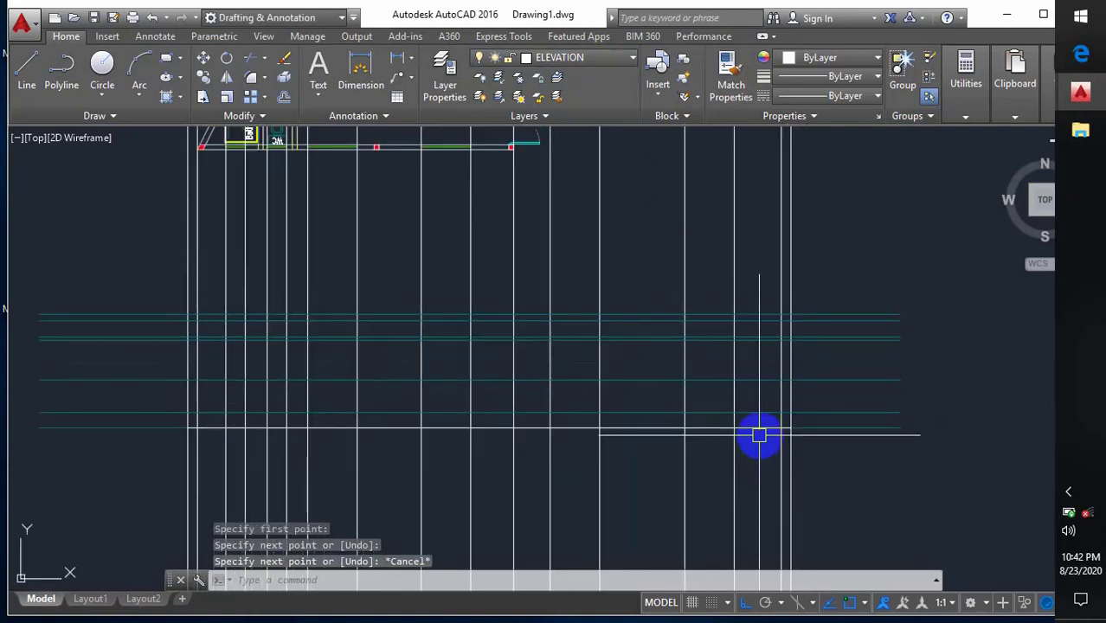
click(763, 428)
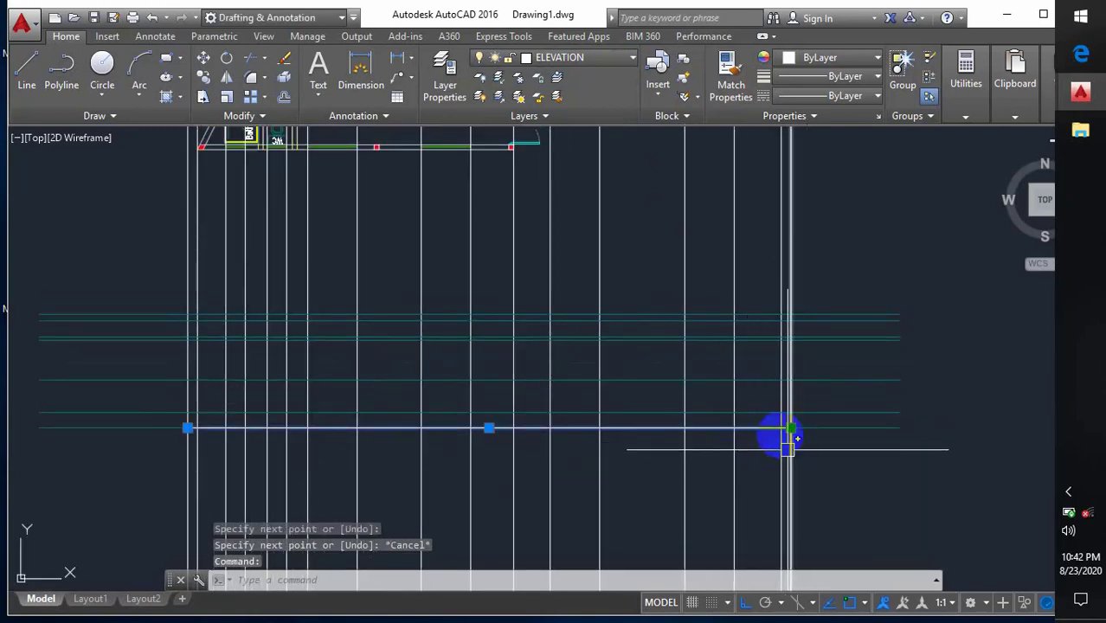
click(790, 427)
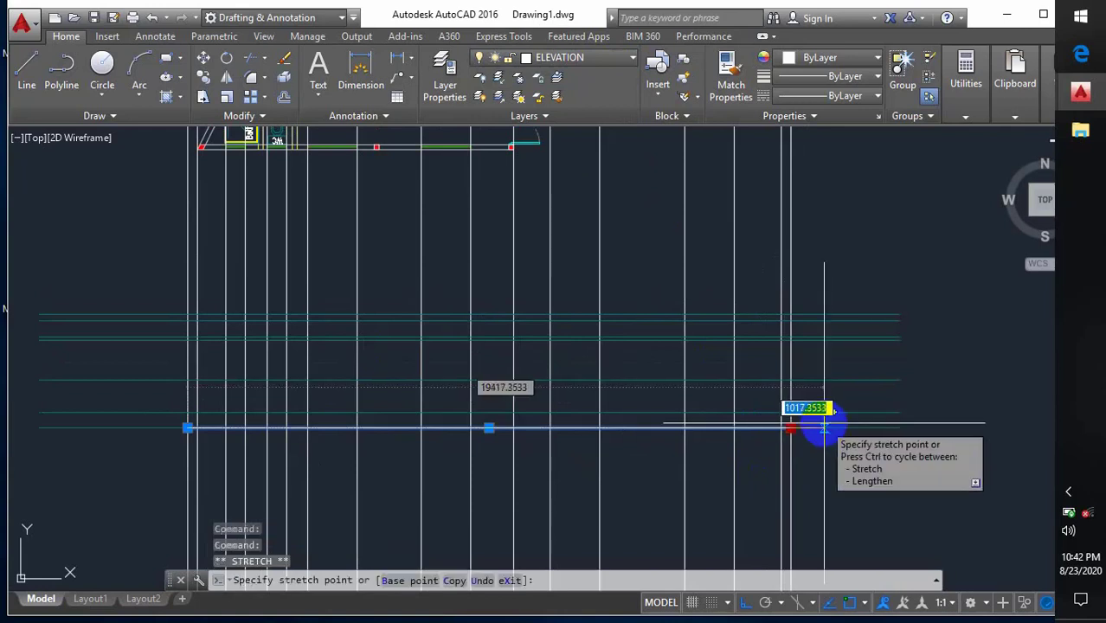
key(Return)
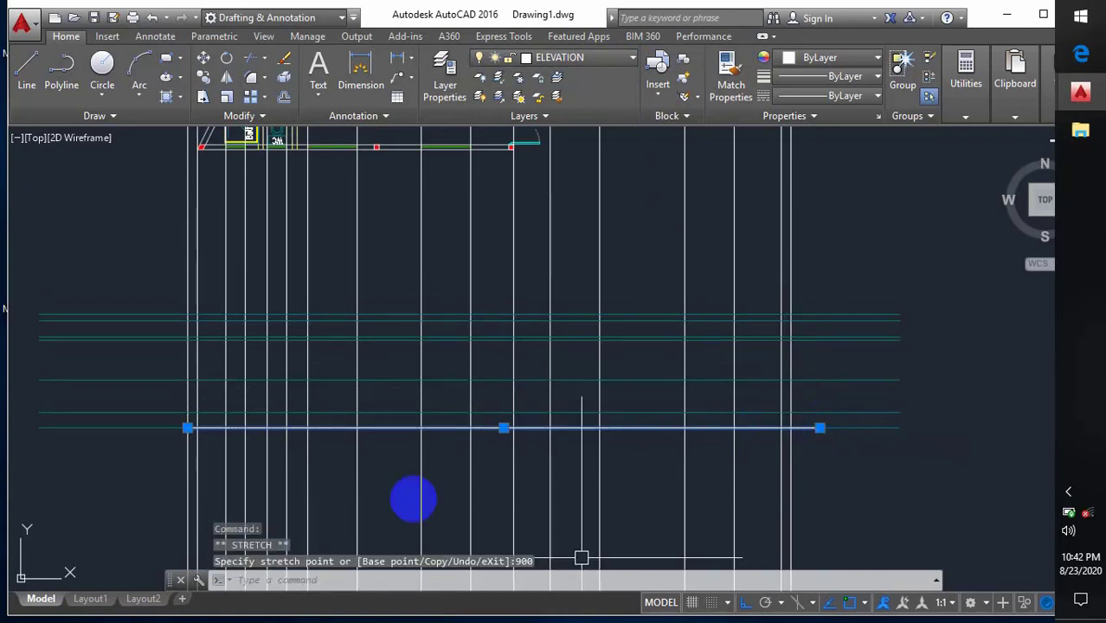
click(188, 427)
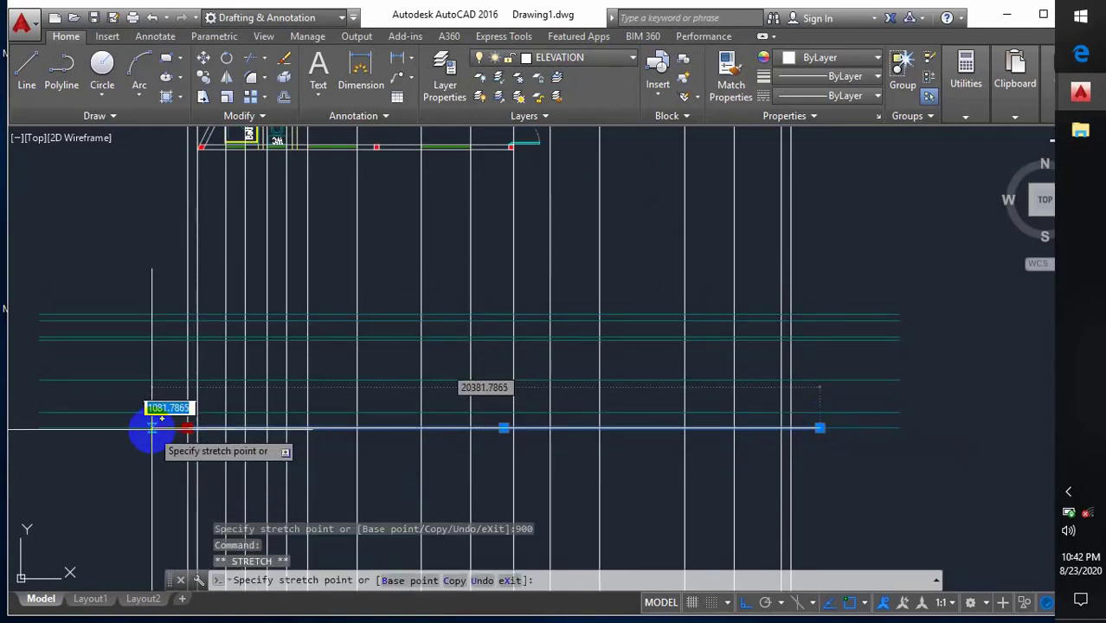
key(Escape)
key(Escape)
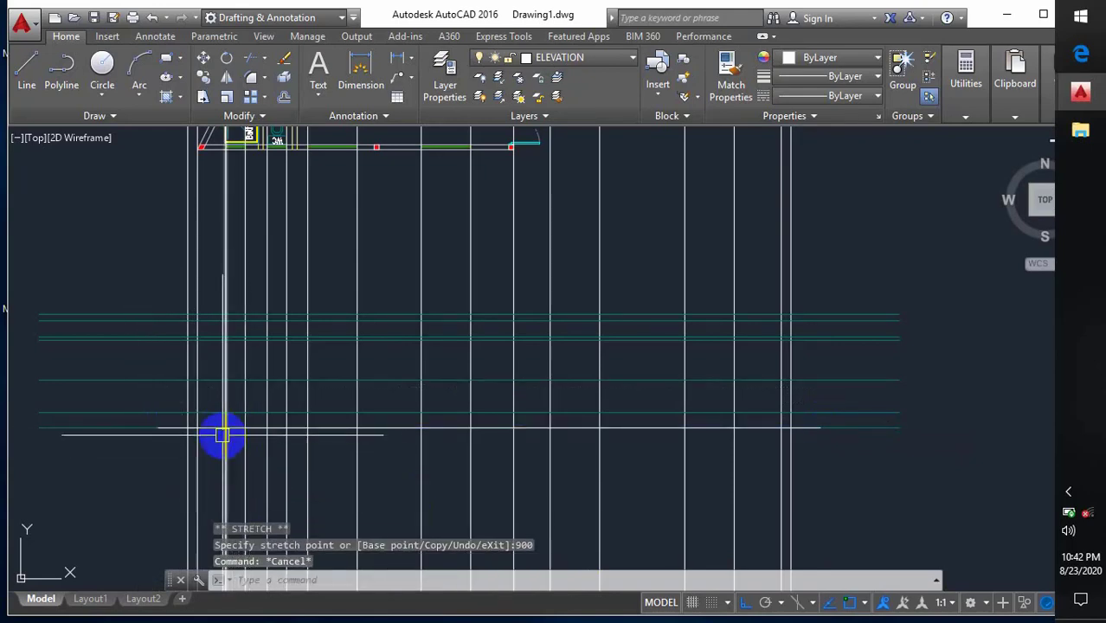
Draw a rectangle for the kitchen-side wall between its two outer projection lines, from the second-lowest to the second-highest level line
mouse_move(346, 249)
middle_down()
mouse_move(405, 312)
mouse_move(455, 302)
middle_up()
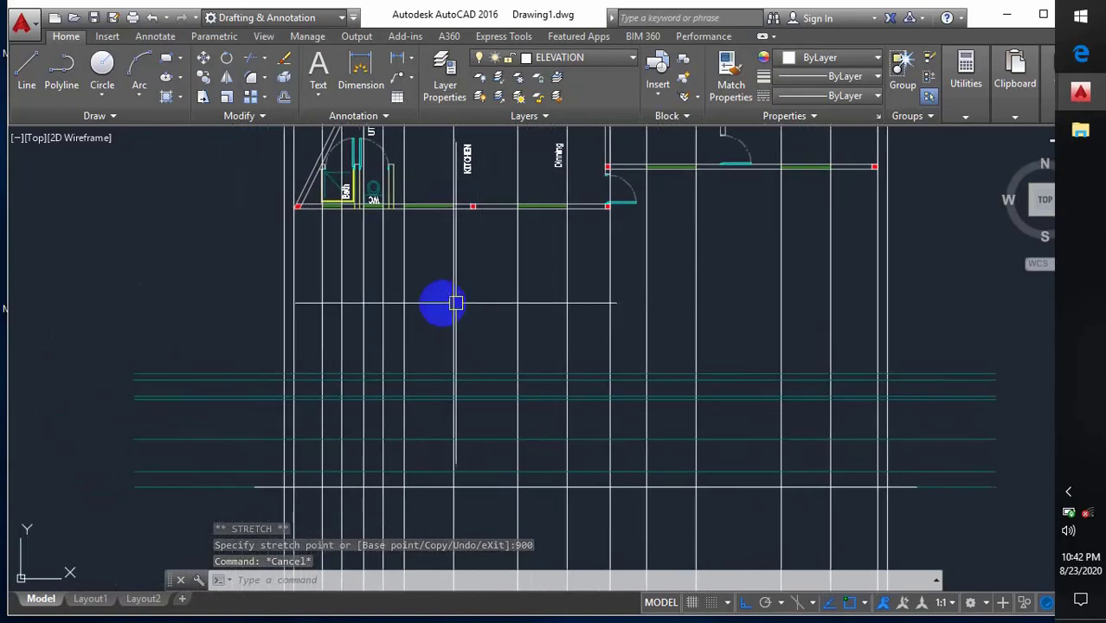
click(295, 286)
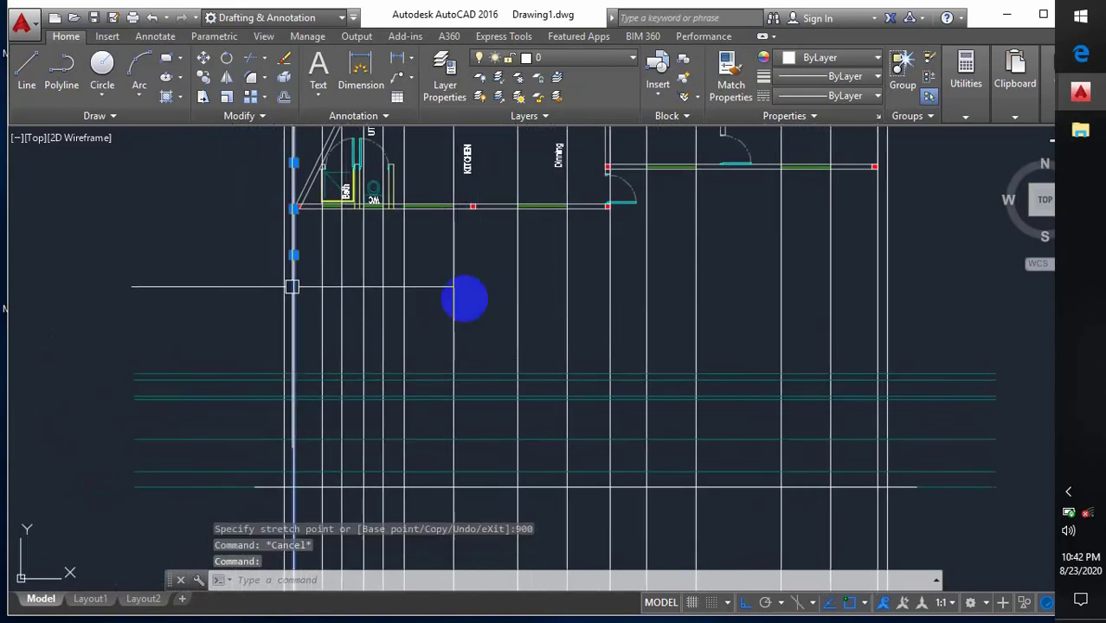
click(609, 286)
middle_drag(599, 336, 598, 326)
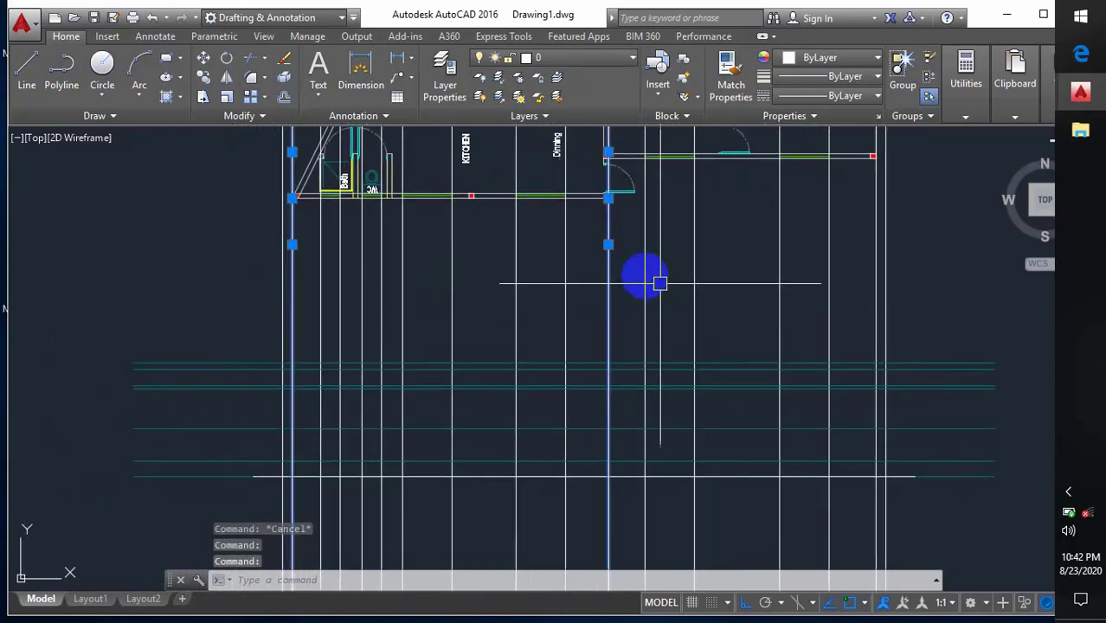
middle_drag(541, 216, 521, 271)
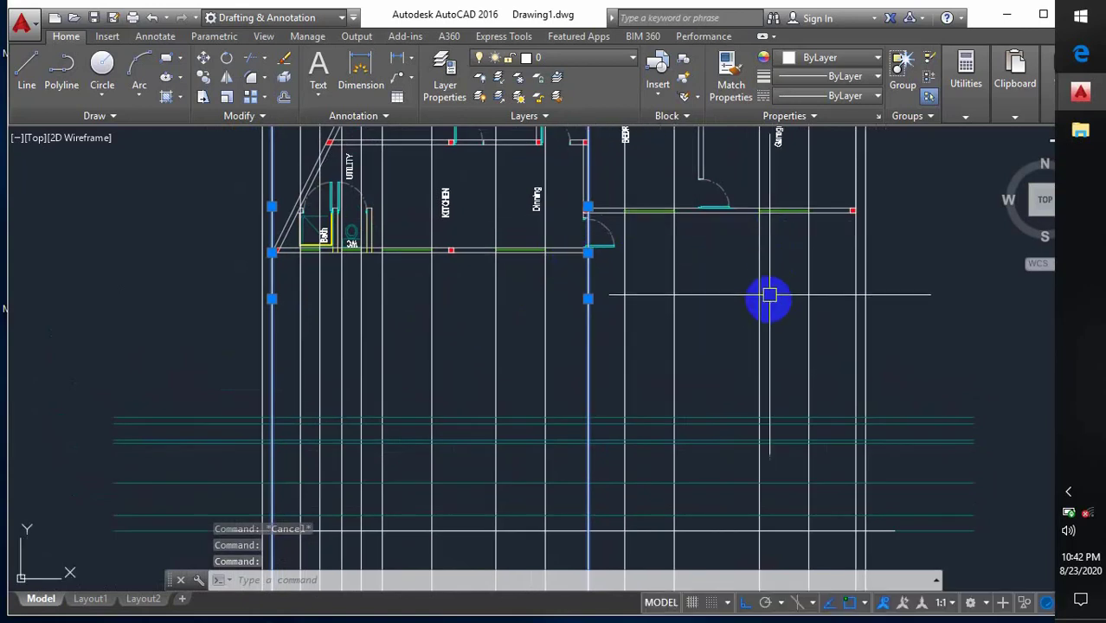
middle_drag(764, 356, 795, 282)
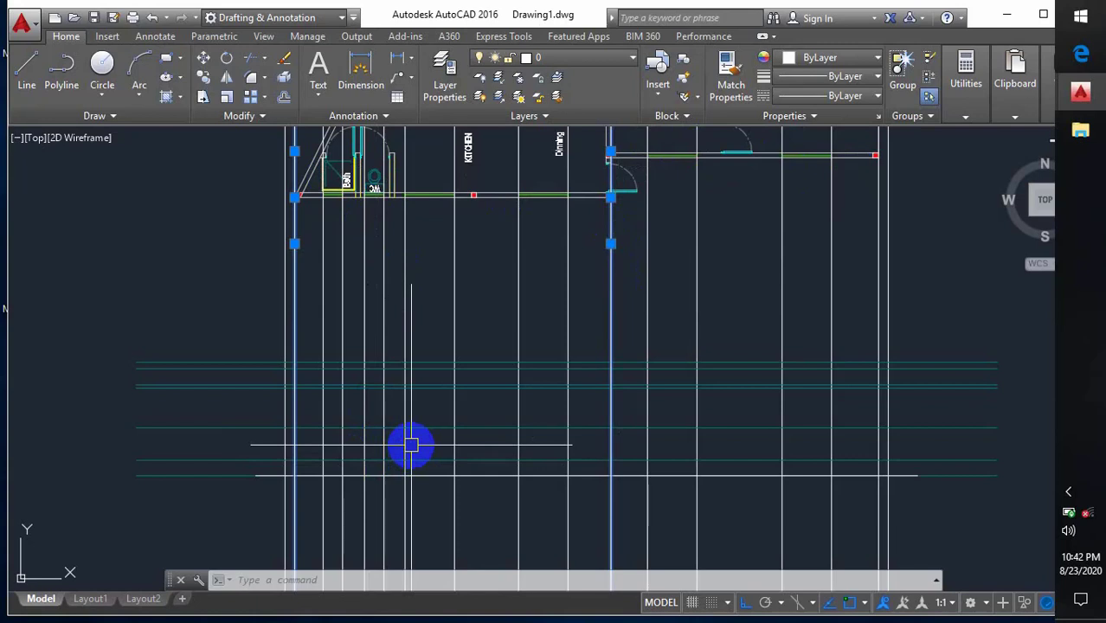
text(C)
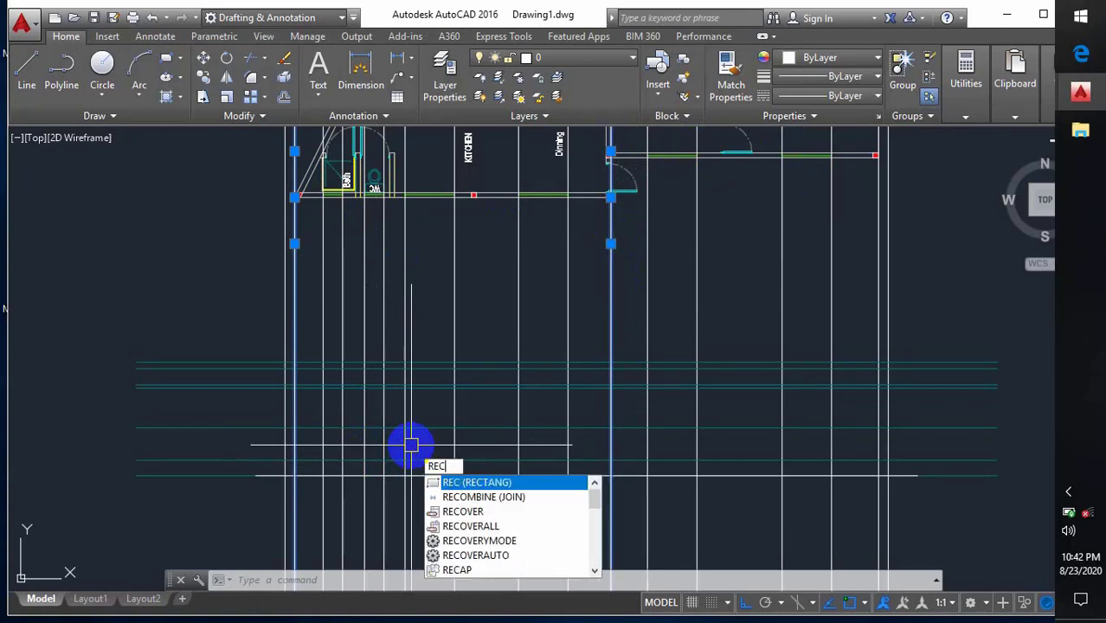
key(Return)
click(608, 461)
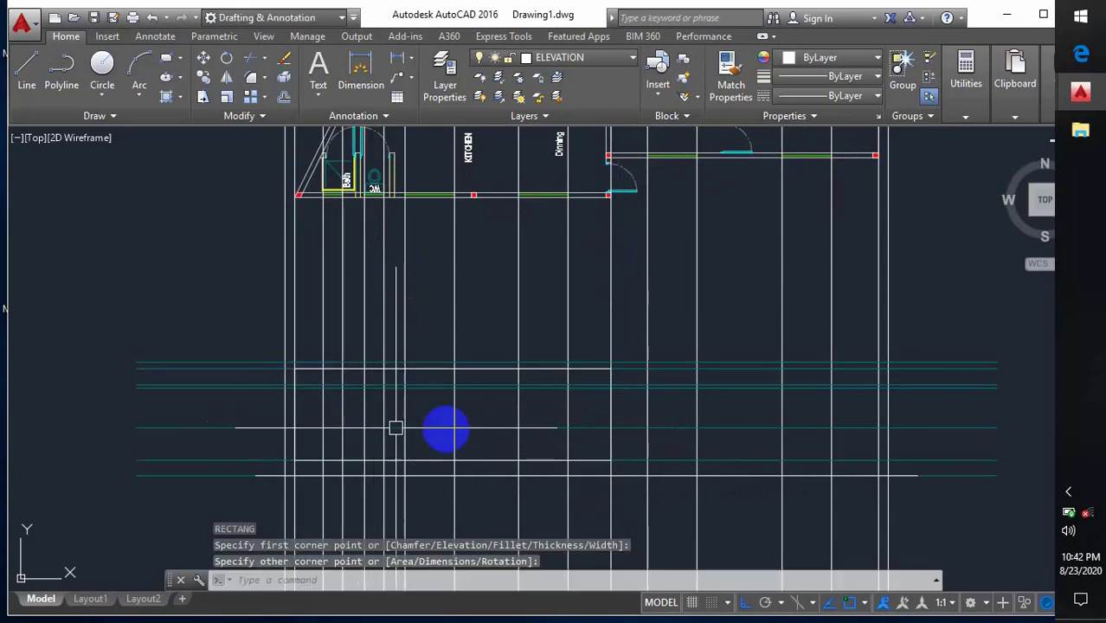
Draw the adjoining wall rectangle, 8150 by 2800, from the first wall's lower corner to the garage-side wall's projection line
middle_drag(593, 383, 501, 403)
key(Return)
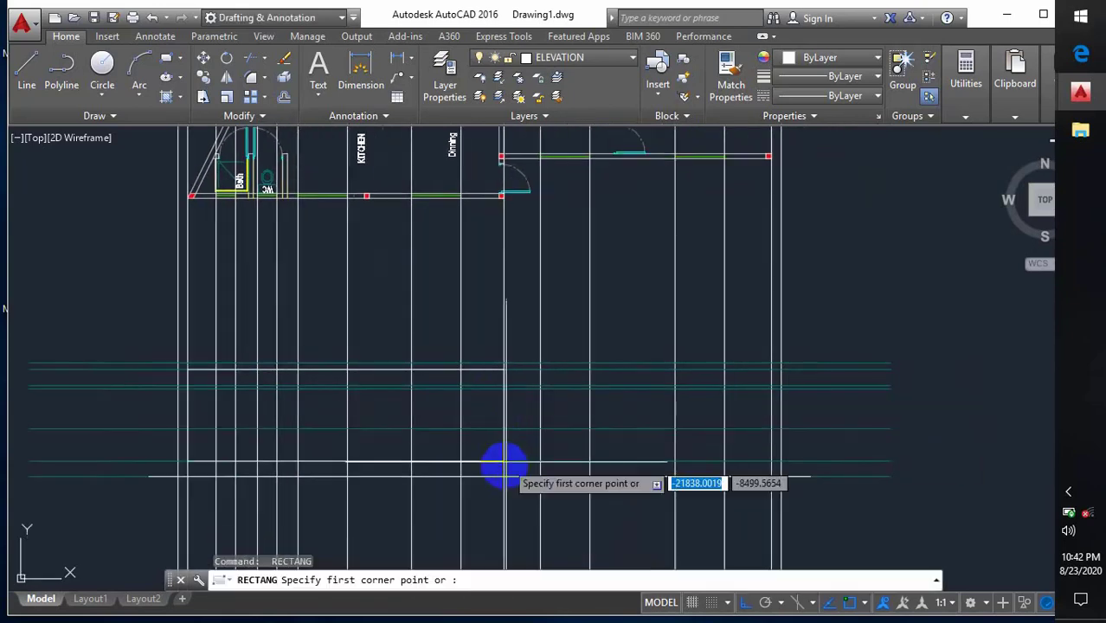
click(503, 462)
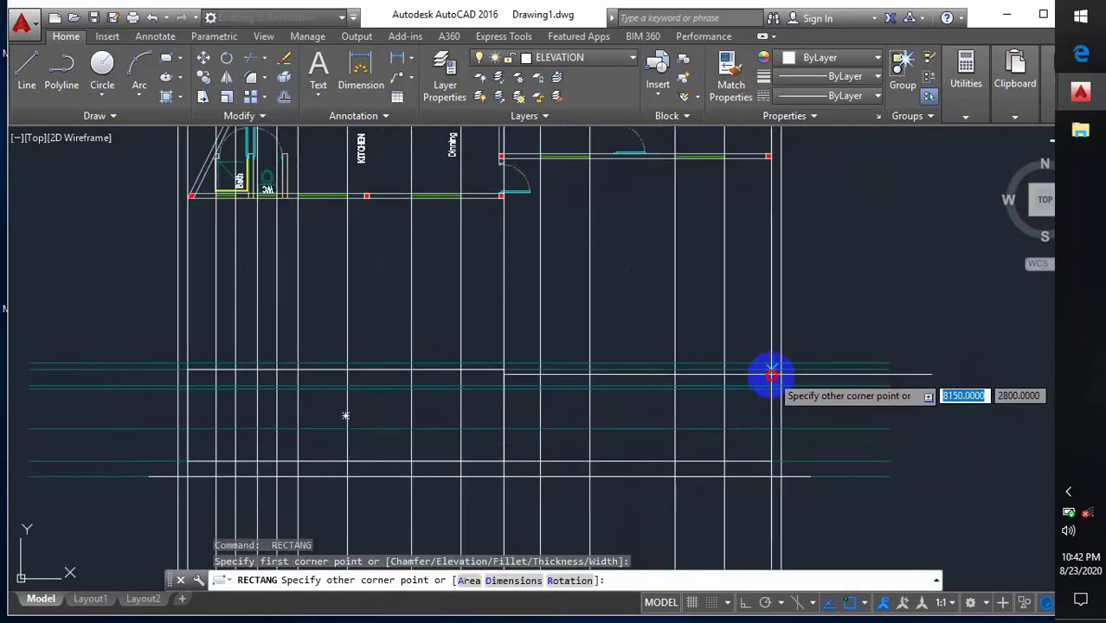
click(766, 375)
Draw a 600 by 600 rectangle for the bath window between its projection lines, directly under the wall's upper edge
scroll(666, 388, down, 3)
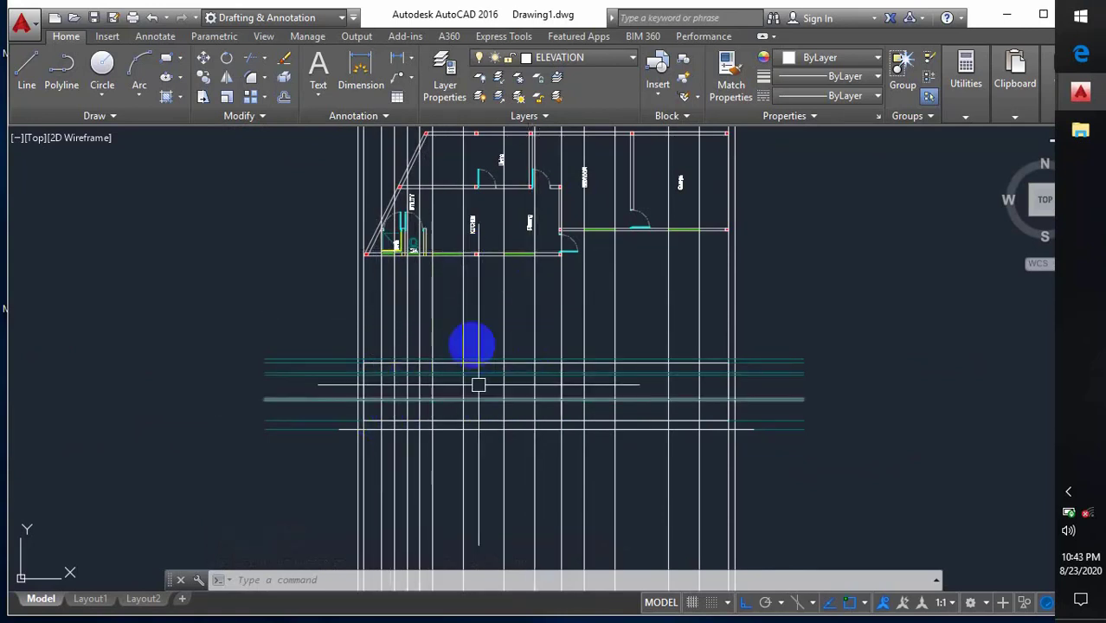
scroll(407, 257, up, 4)
scroll(337, 259, down, 3)
scroll(353, 222, up, 3)
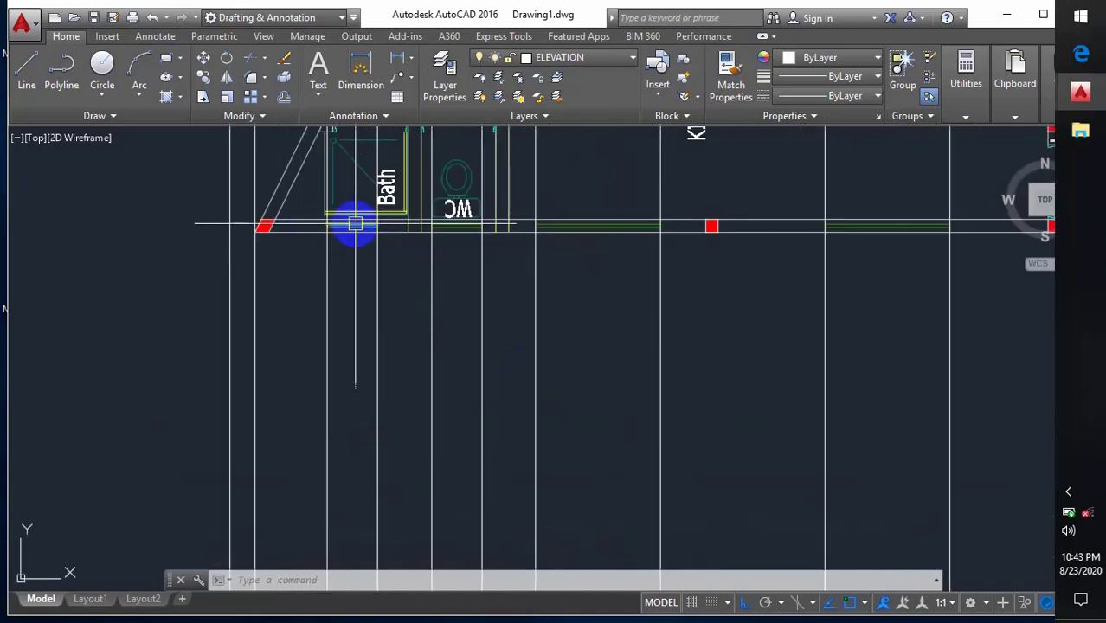
scroll(346, 400, down, 3)
scroll(348, 433, up, 3)
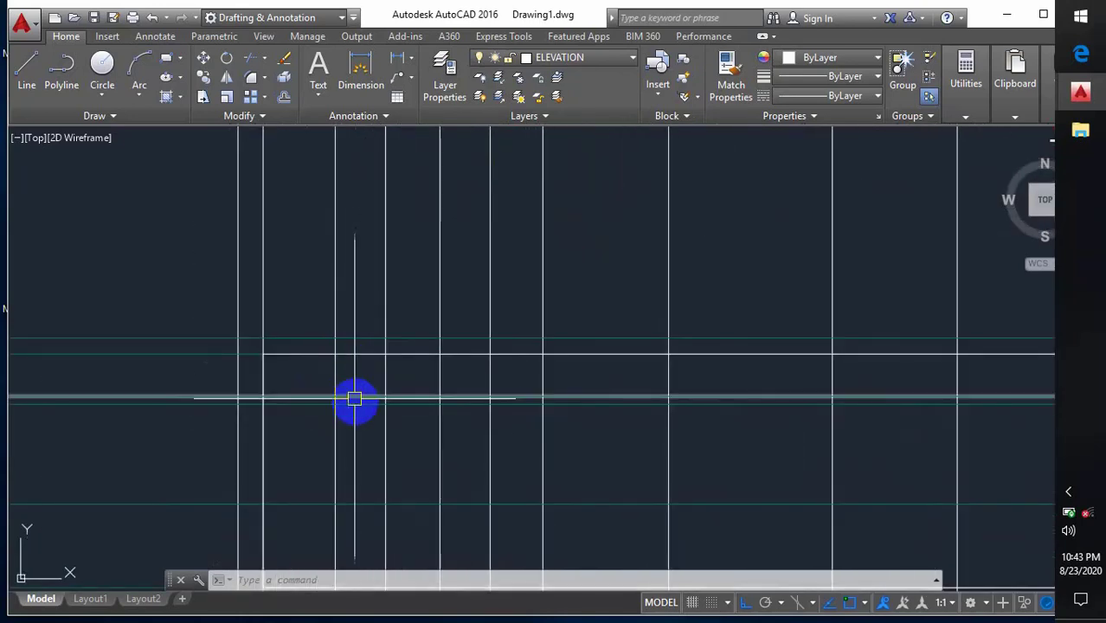
text(C)
key(Return)
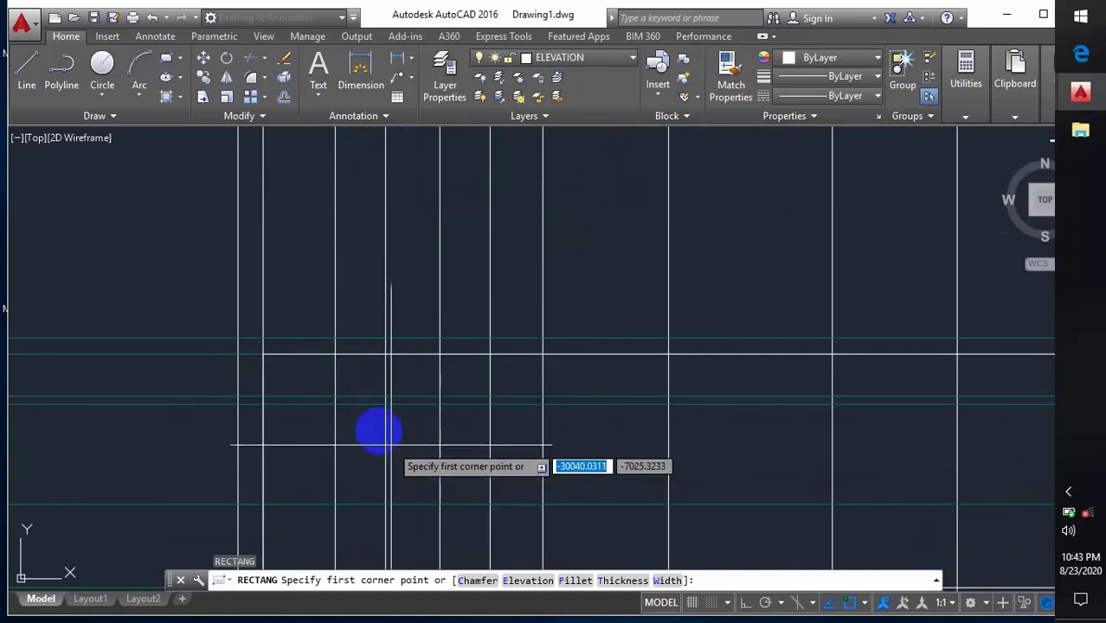
scroll(335, 374, down, 2)
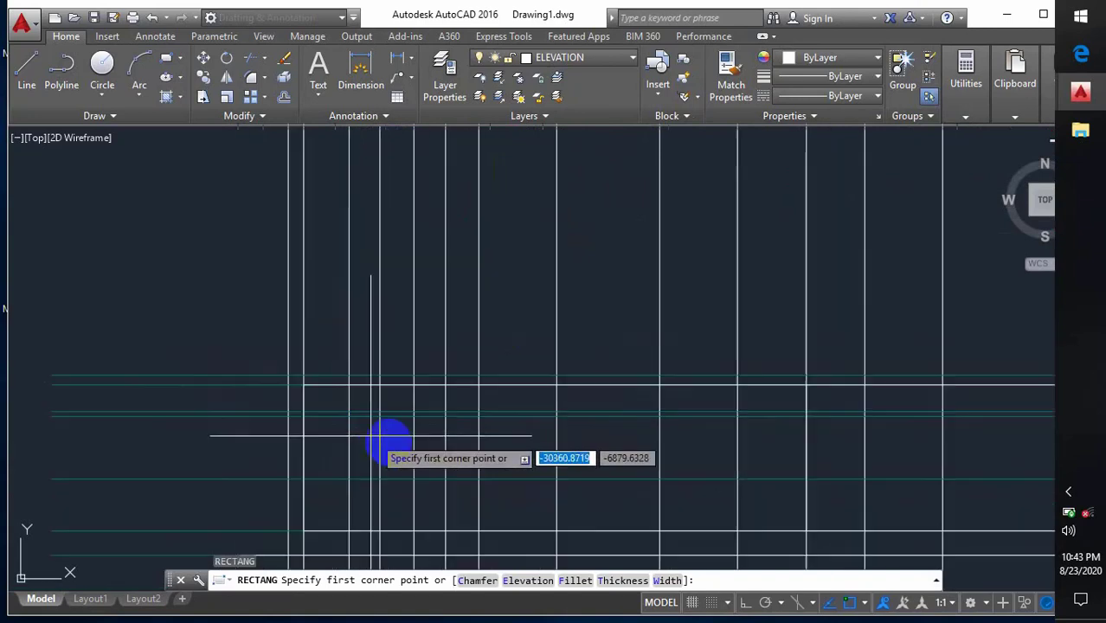
scroll(354, 398, up, 2)
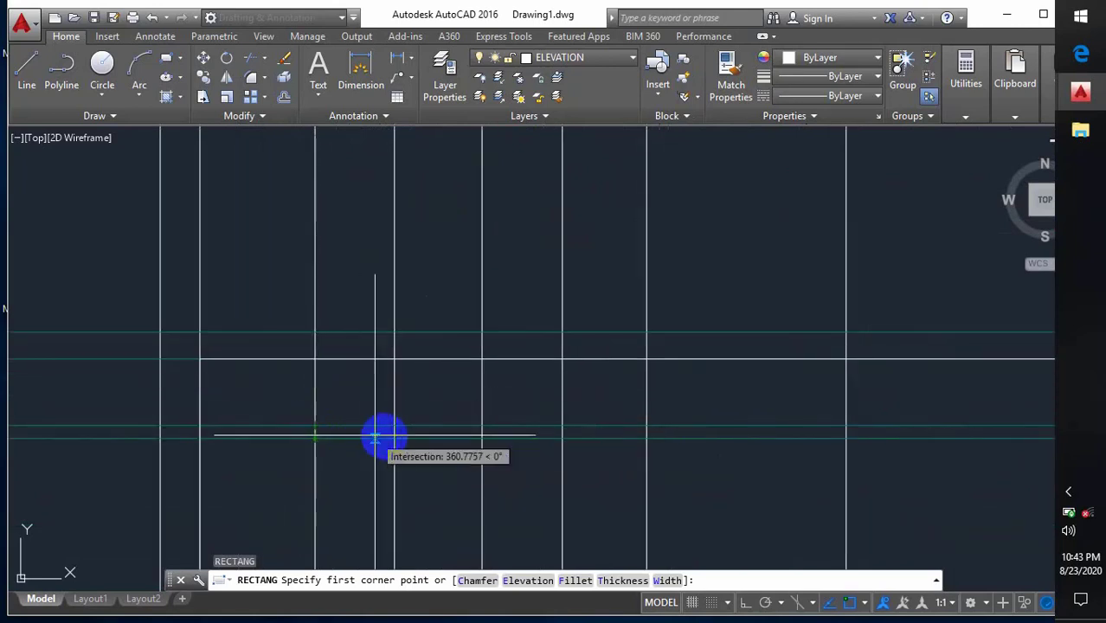
click(394, 438)
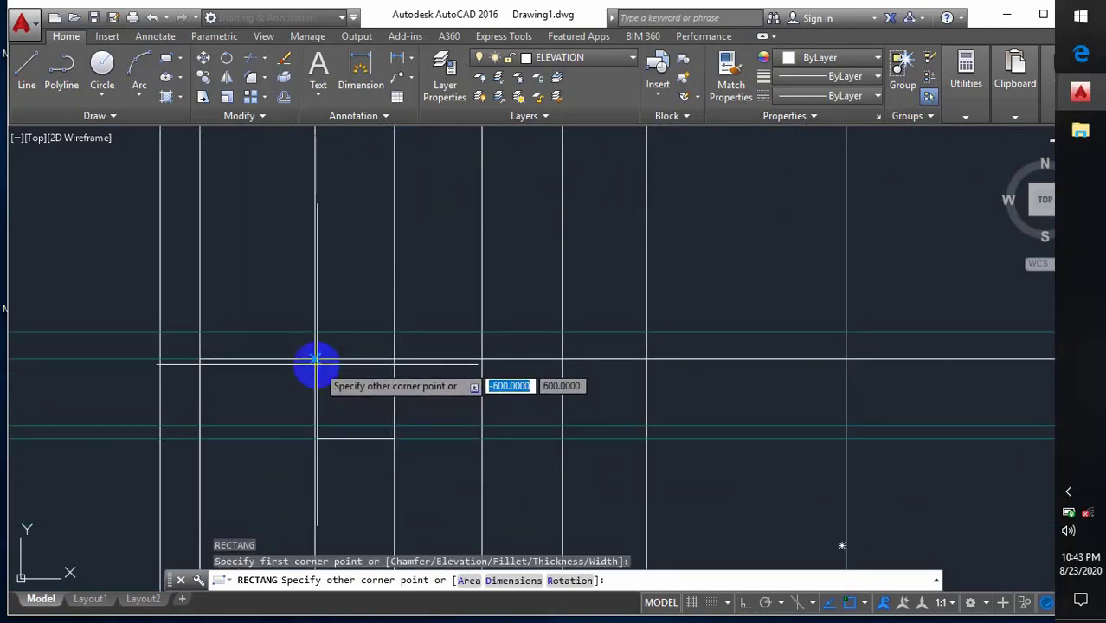
click(315, 360)
Draw the WC window rectangle between its projection lines, level with the bath window and reaching the wall's upper edge
scroll(341, 444, down, 2)
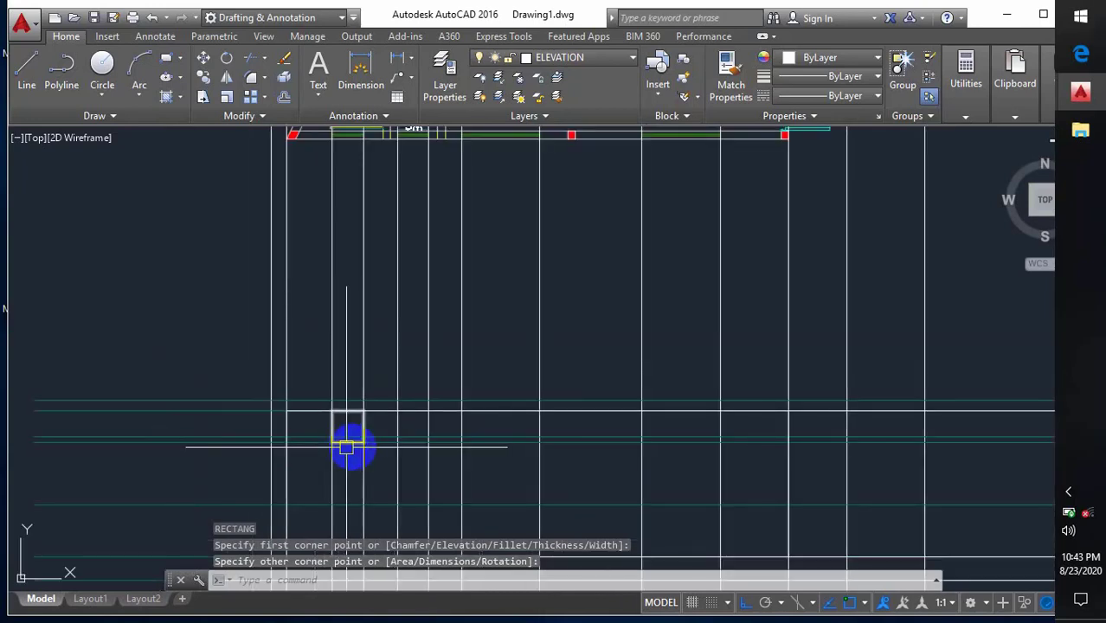
scroll(395, 436, up, 3)
key(Return)
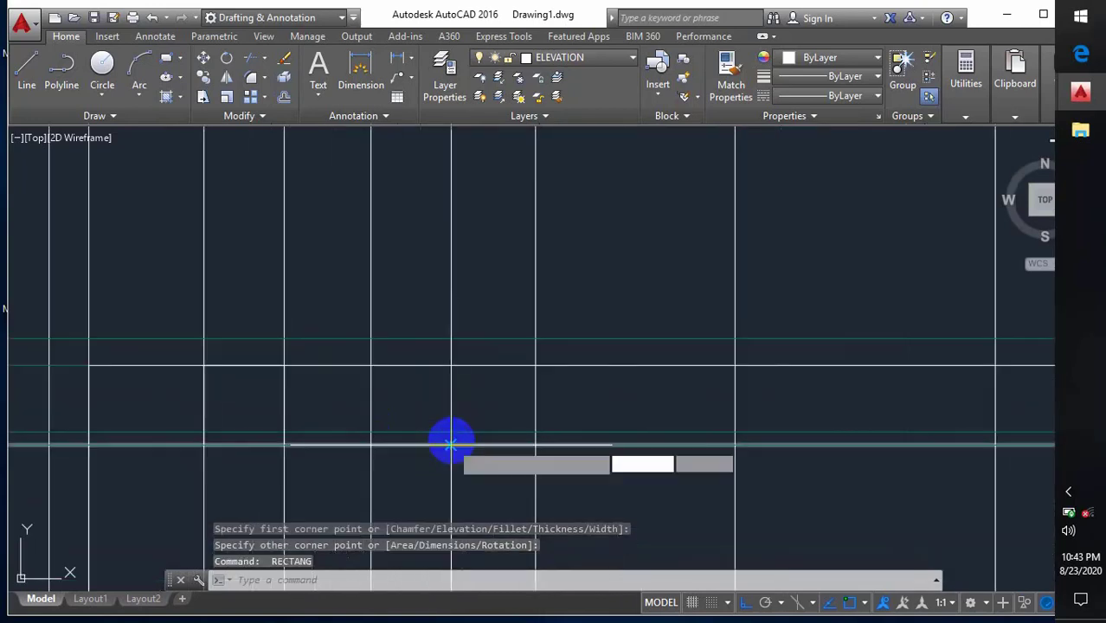
click(451, 443)
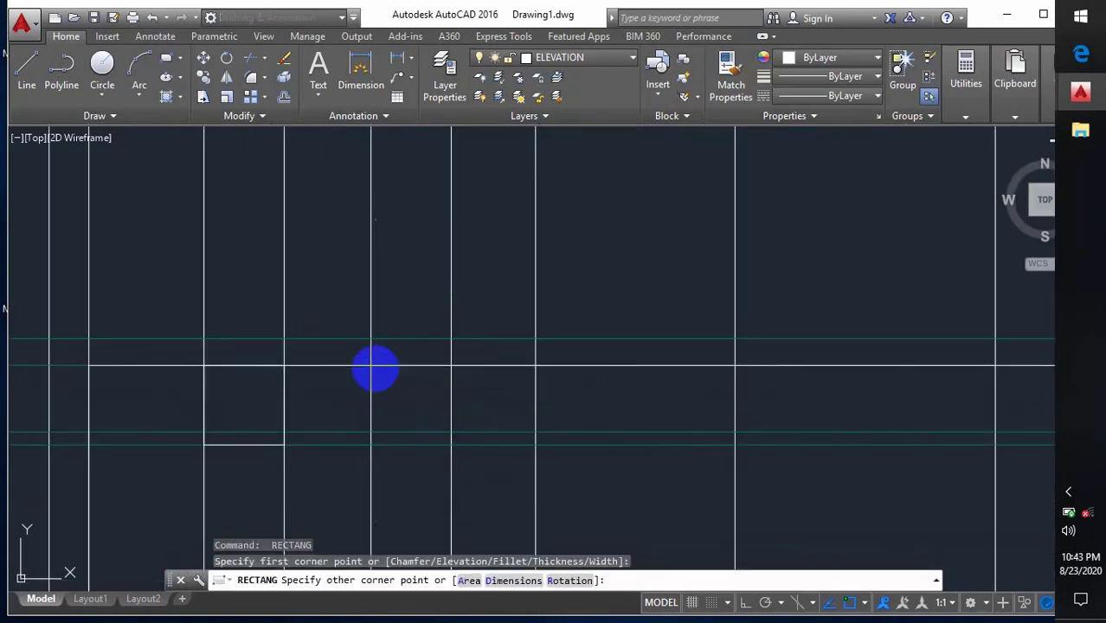
click(365, 394)
Draw a 1500 by 1200 rectangle for the kitchen window, downward from the small windows' lower level to the sill line
scroll(395, 420, down, 3)
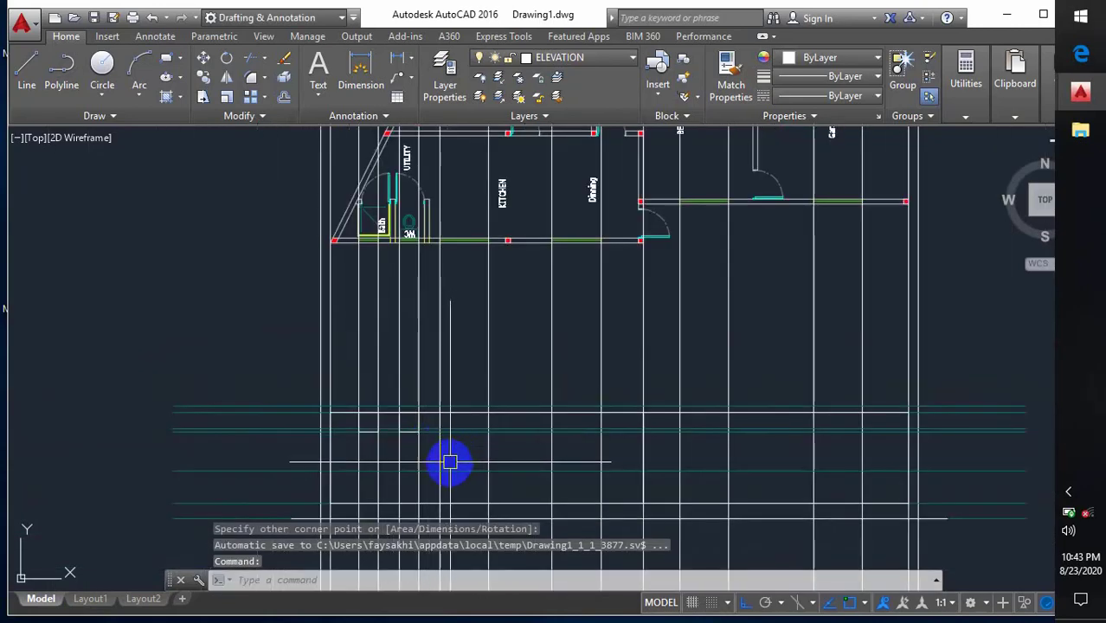
middle_drag(450, 463, 426, 424)
scroll(437, 372, up, 4)
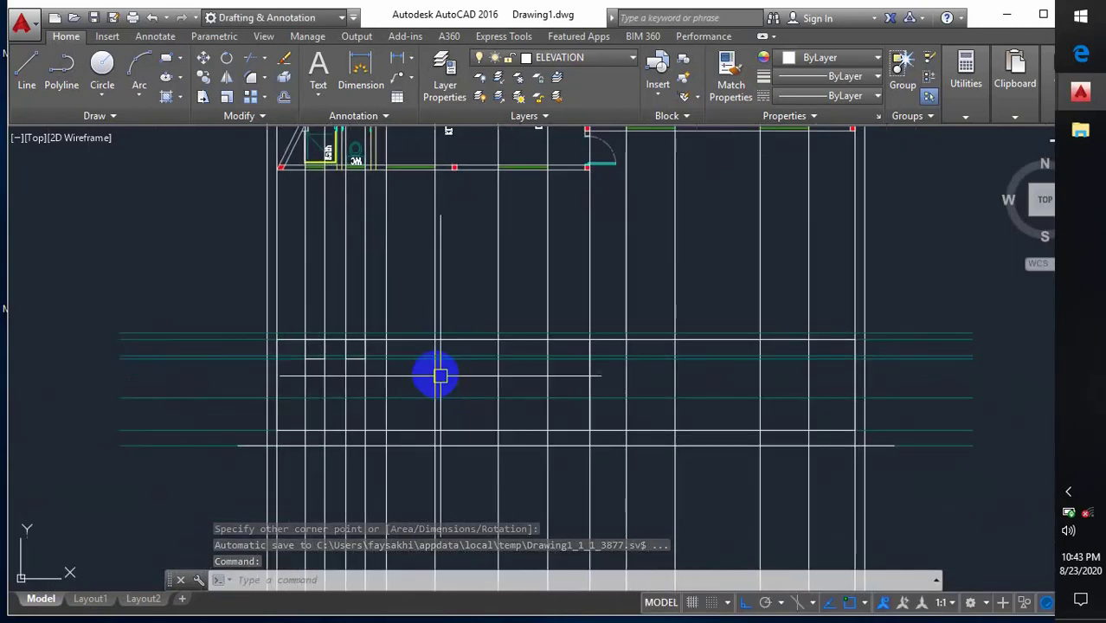
key(Return)
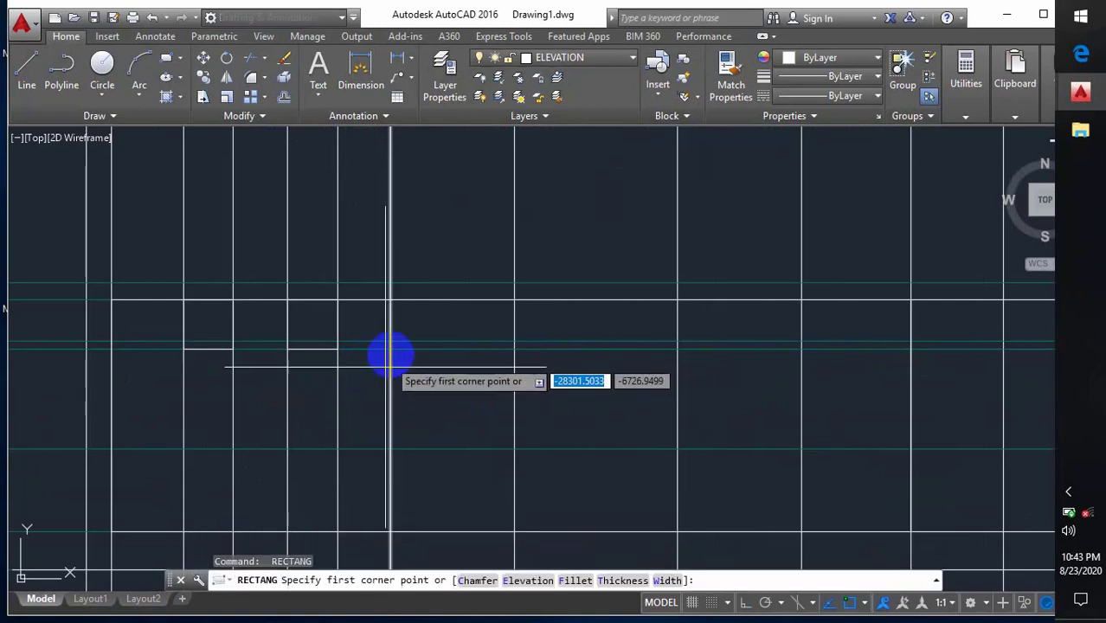
click(393, 349)
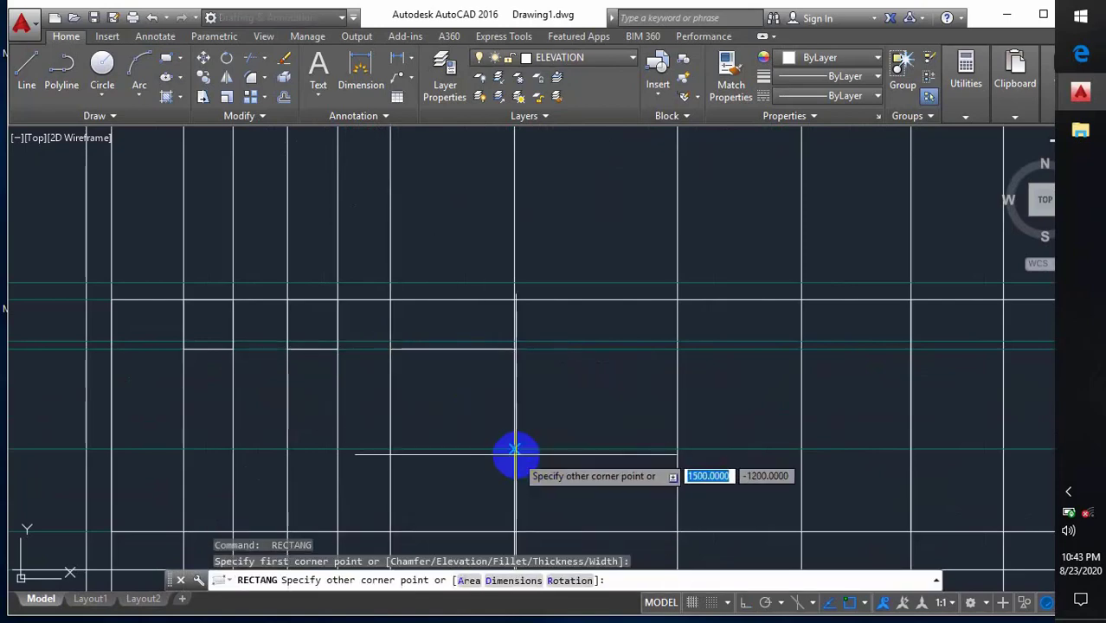
click(509, 451)
Draw the dining window rectangle beside the kitchen window, using the same head and sill level lines
scroll(336, 417, down, 2)
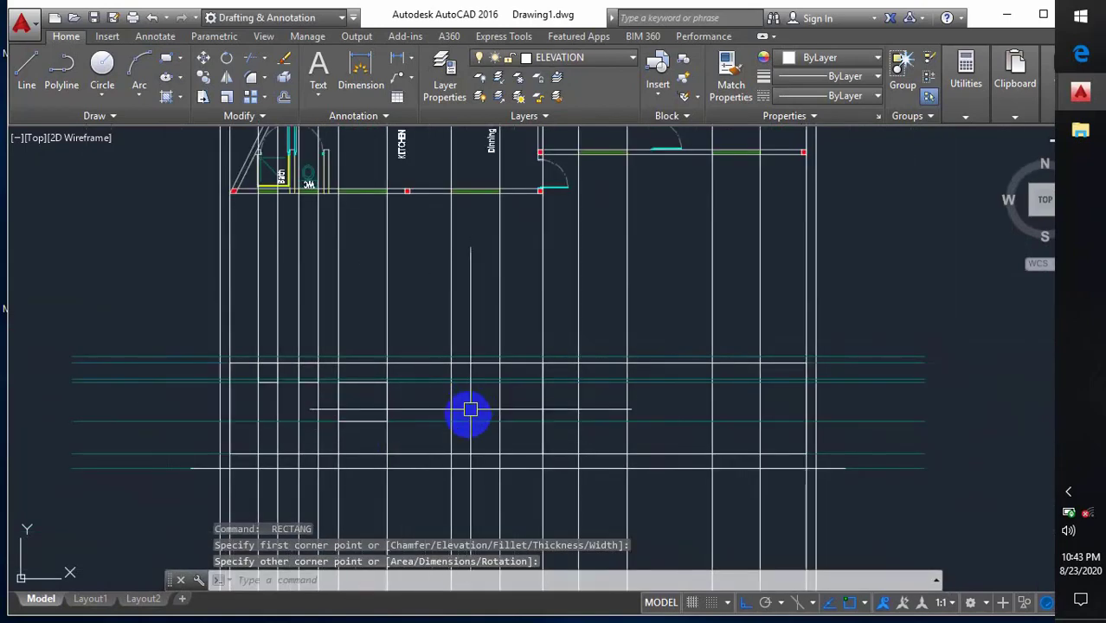
scroll(470, 409, up, 2)
key(Return)
click(419, 337)
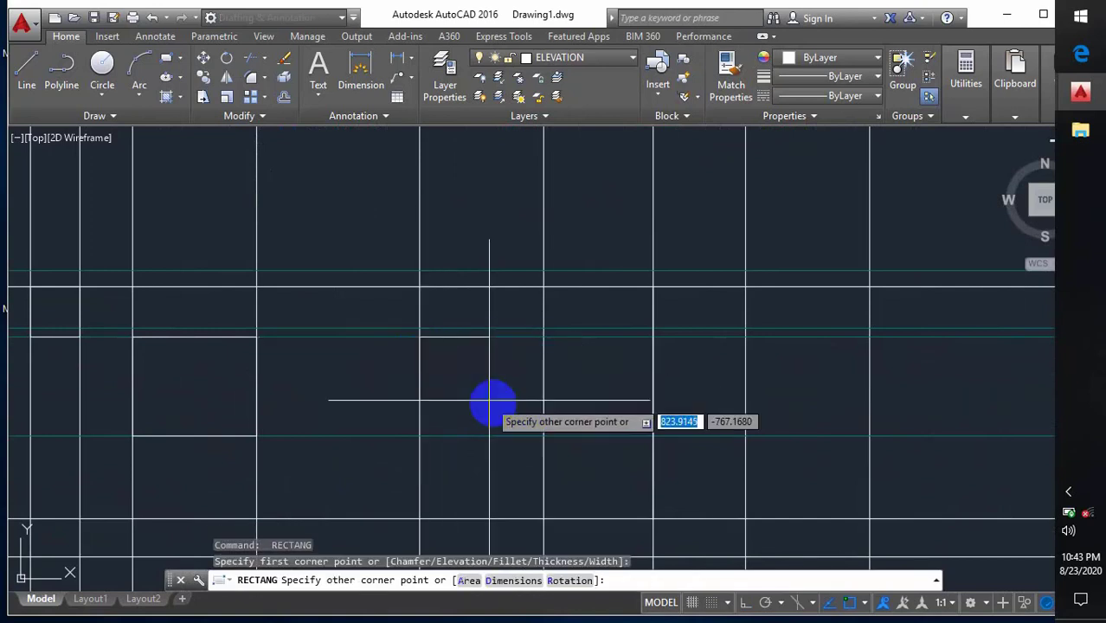
click(540, 435)
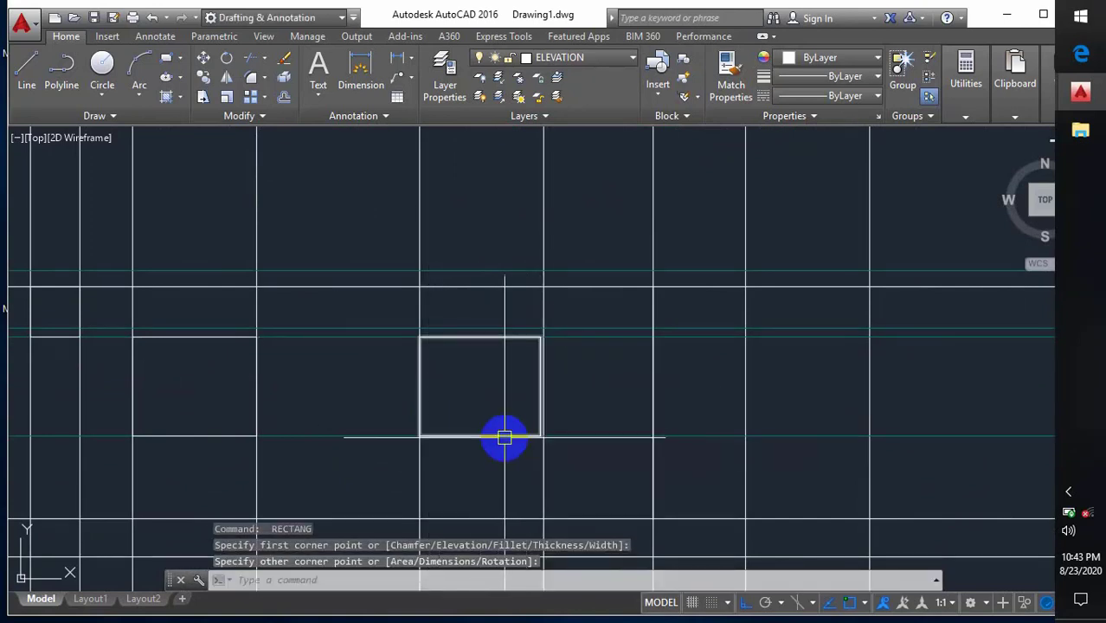
Stretch the dining window rectangle's edge nearest the garage out to the adjacent vertical projection line
click(504, 437)
scroll(579, 397, up, 4)
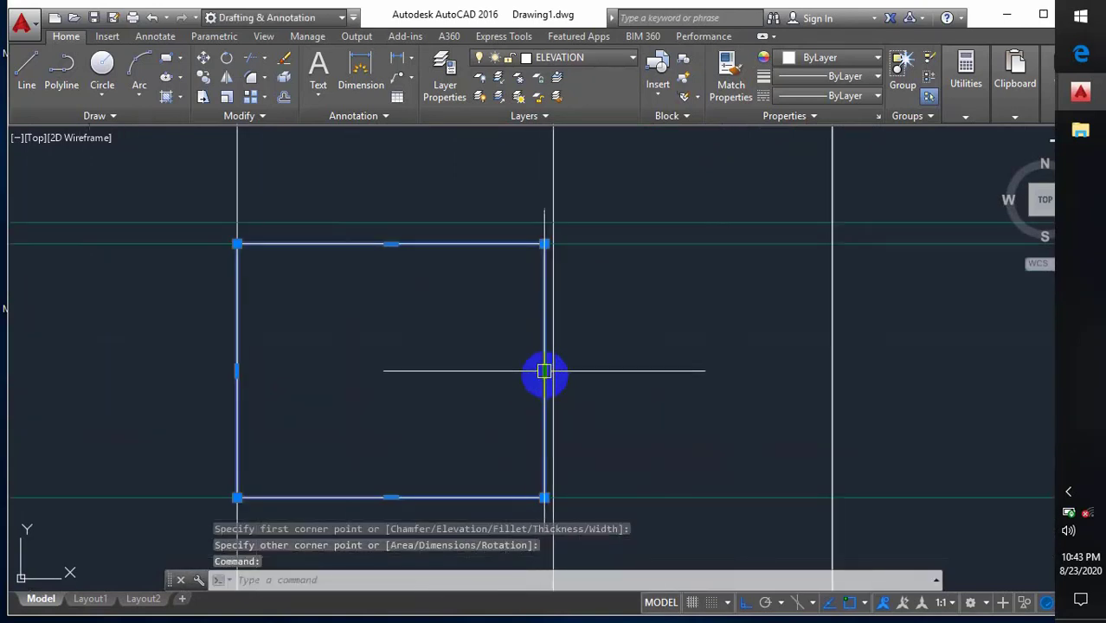
click(543, 372)
scroll(501, 376, down, 5)
key(Escape)
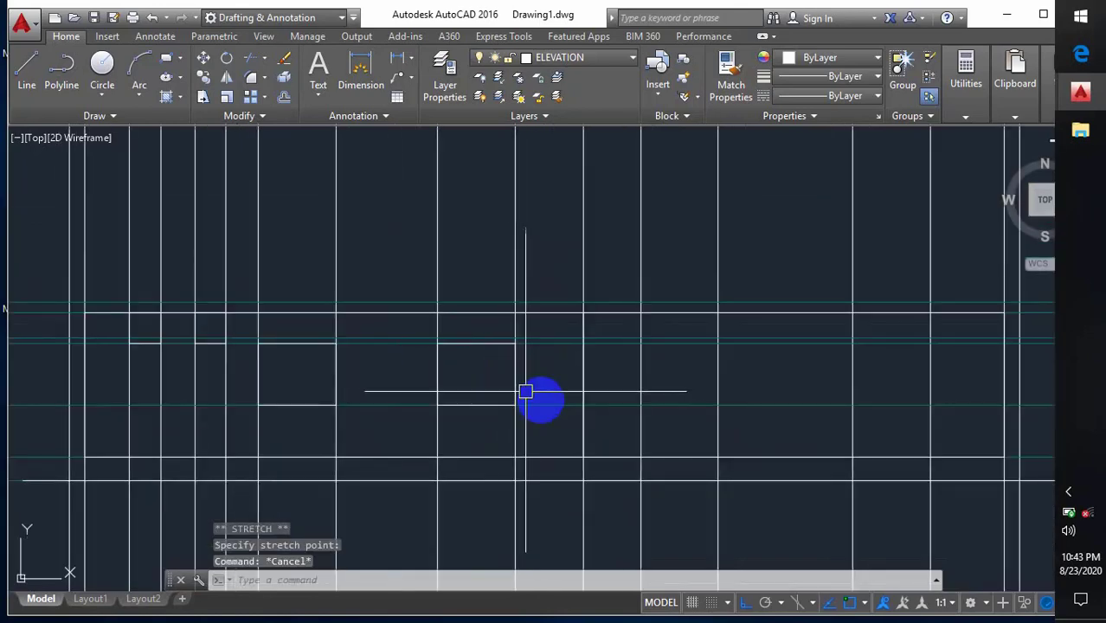
middle_drag(585, 396, 529, 409)
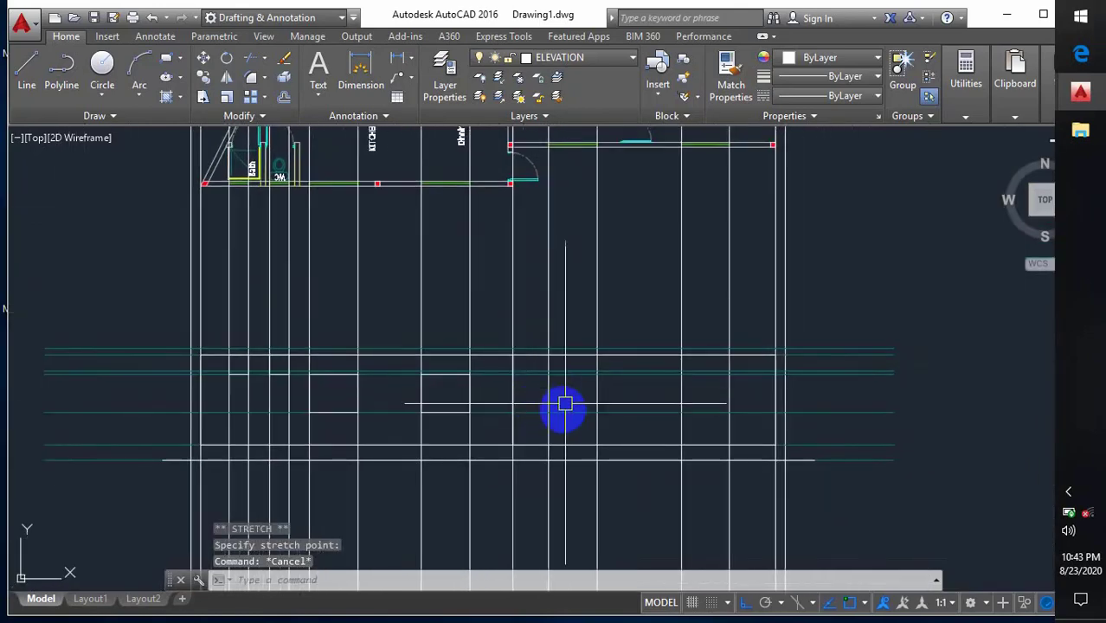
Draw the window rectangle between the first pair of window projection lines past the wall division, using the same head and sill levels
scroll(565, 404, up, 3)
text(rec)
key(Return)
click(525, 320)
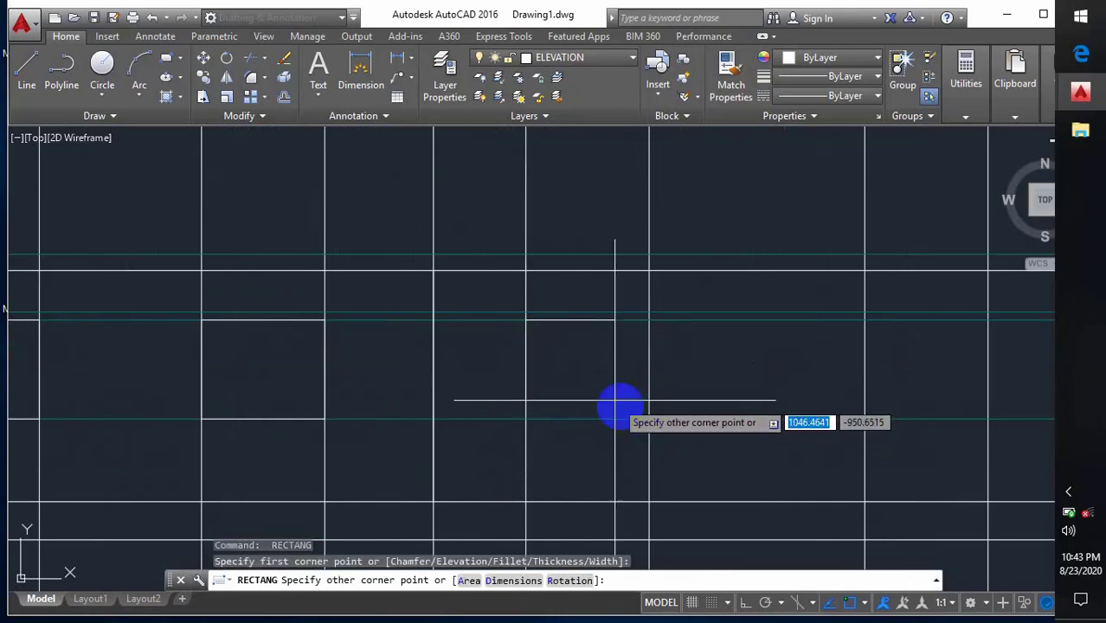
click(644, 415)
scroll(607, 405, down, 3)
middle_drag(608, 405, 542, 438)
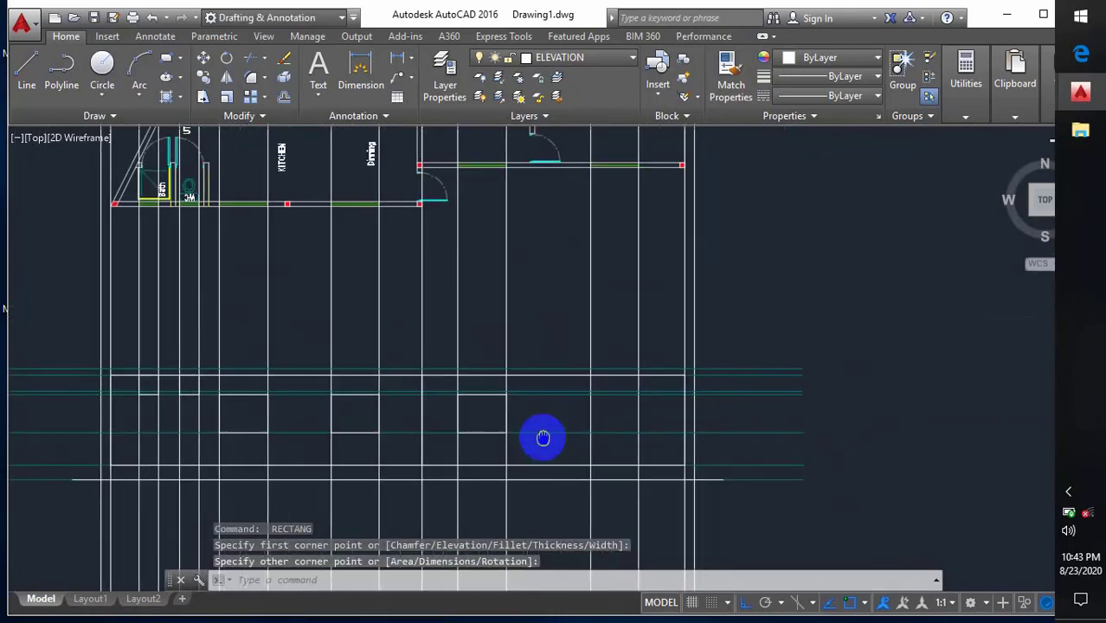
Draw the garage window rectangle between its vertical projection lines, from the same head level to the sill line
key(Return)
scroll(592, 402, up, 2)
click(587, 382)
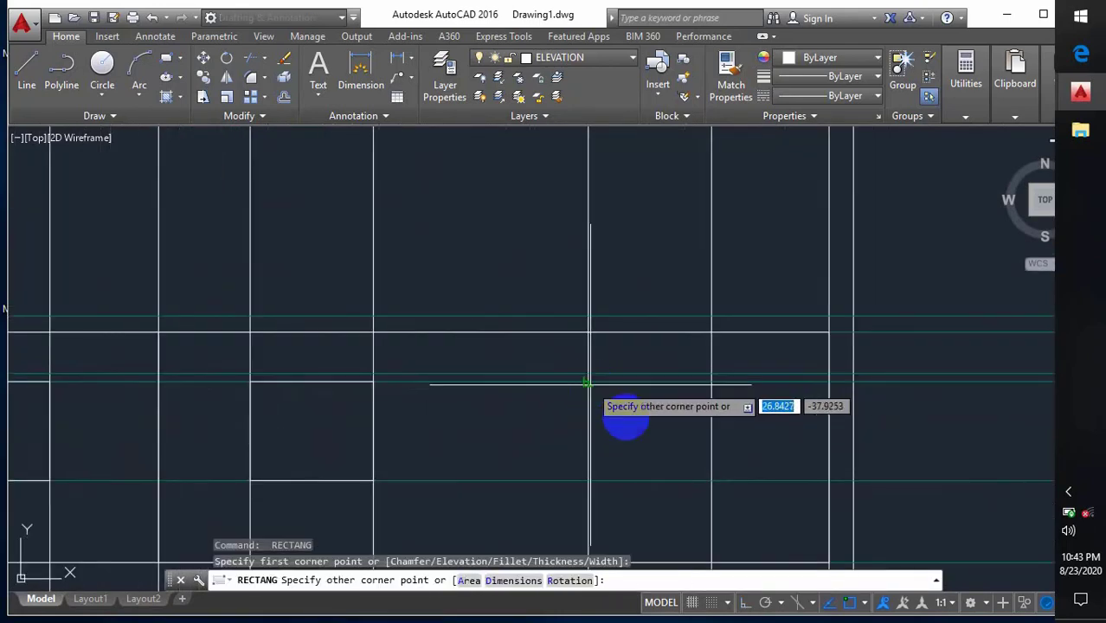
click(710, 452)
scroll(664, 453, down, 3)
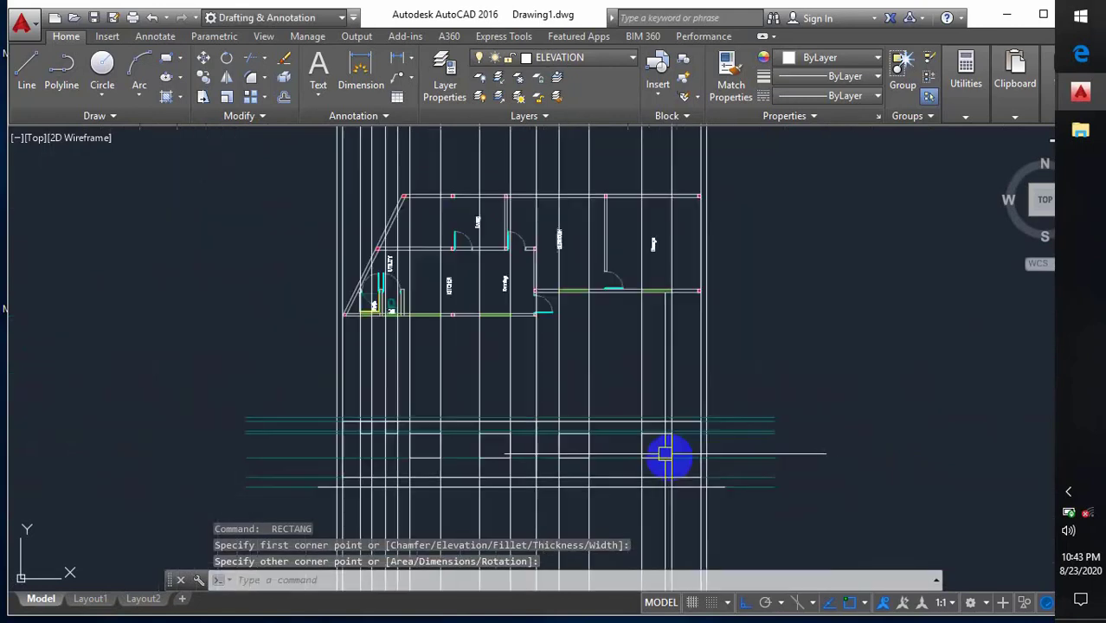
key(Escape)
Draw an 18400 by 200 roof slab rectangle along the walls' upper edge, spanning between the outermost projection lines
middle_drag(677, 492, 680, 392)
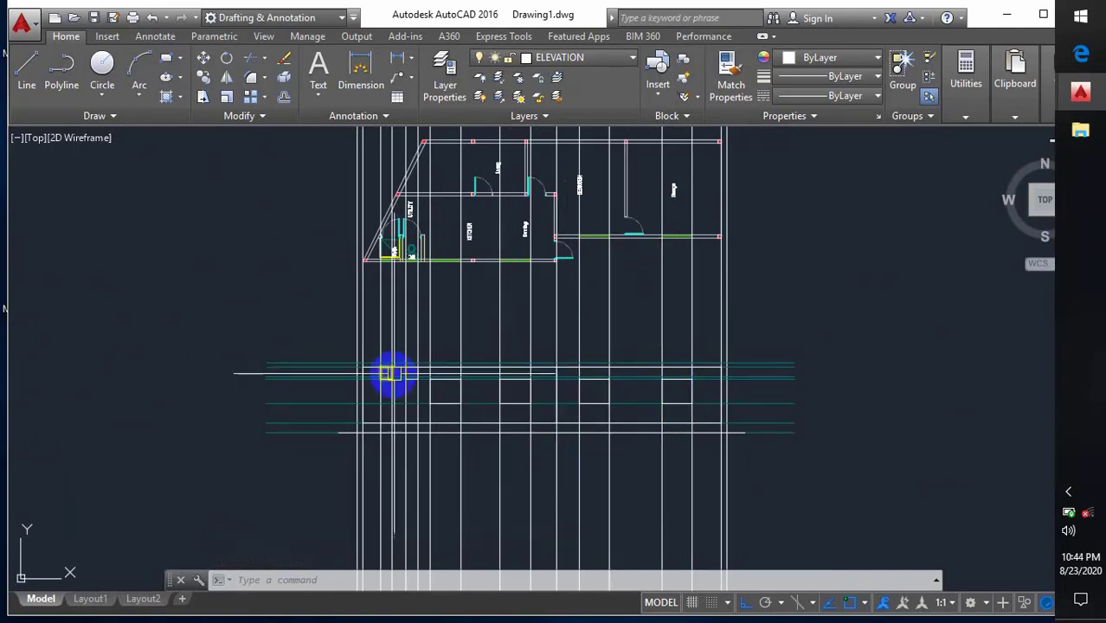
scroll(394, 372, up, 5)
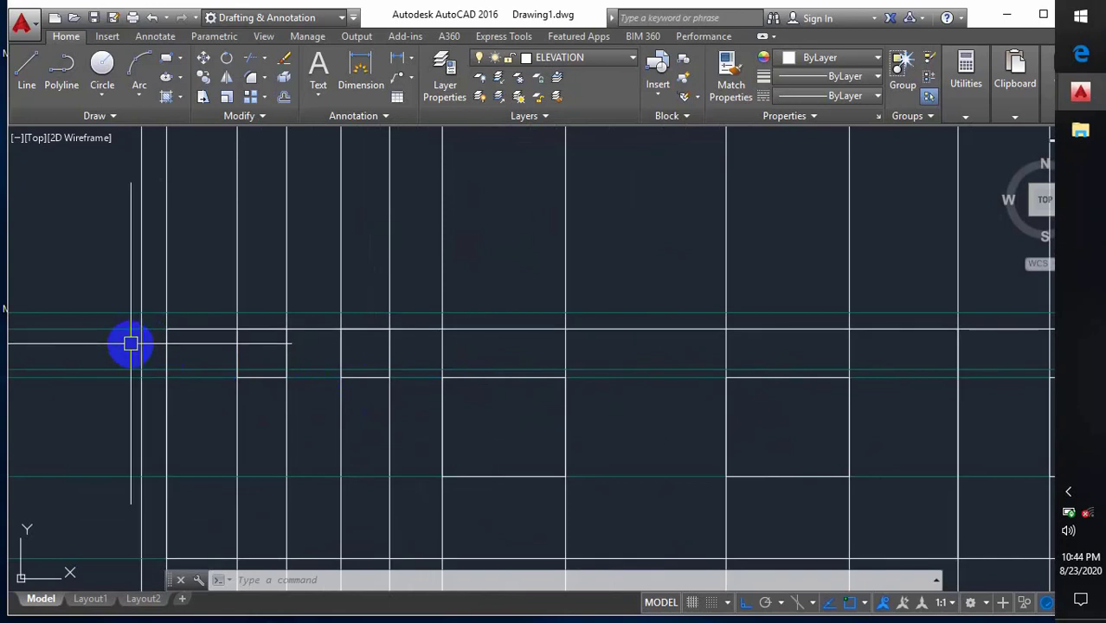
text(rec)
key(Return)
click(130, 314)
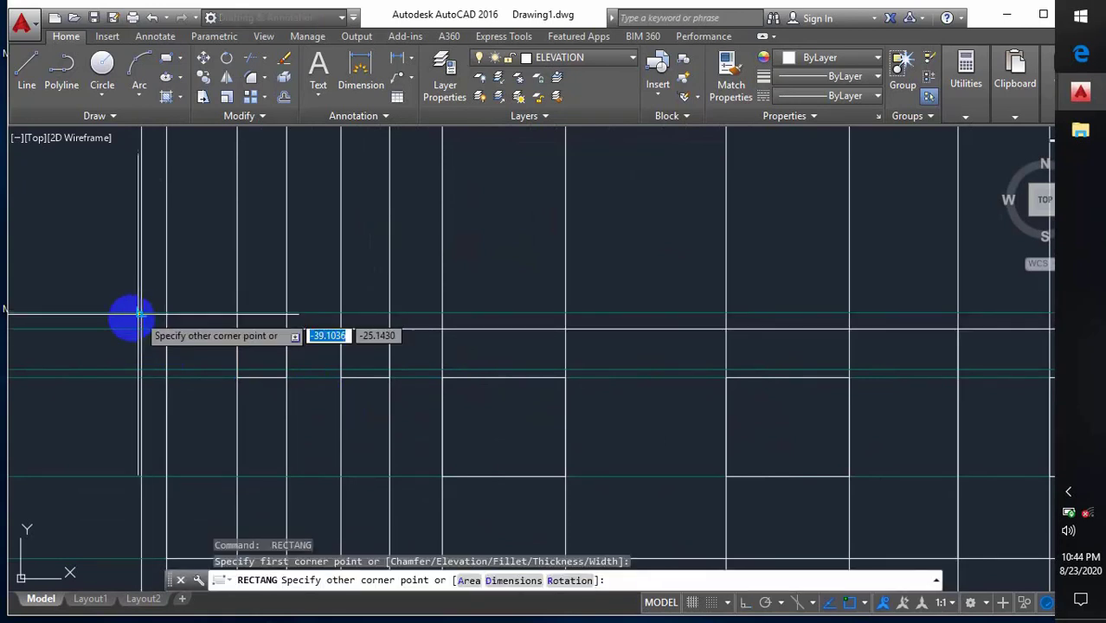
scroll(279, 355, down, 3)
scroll(714, 338, up, 3)
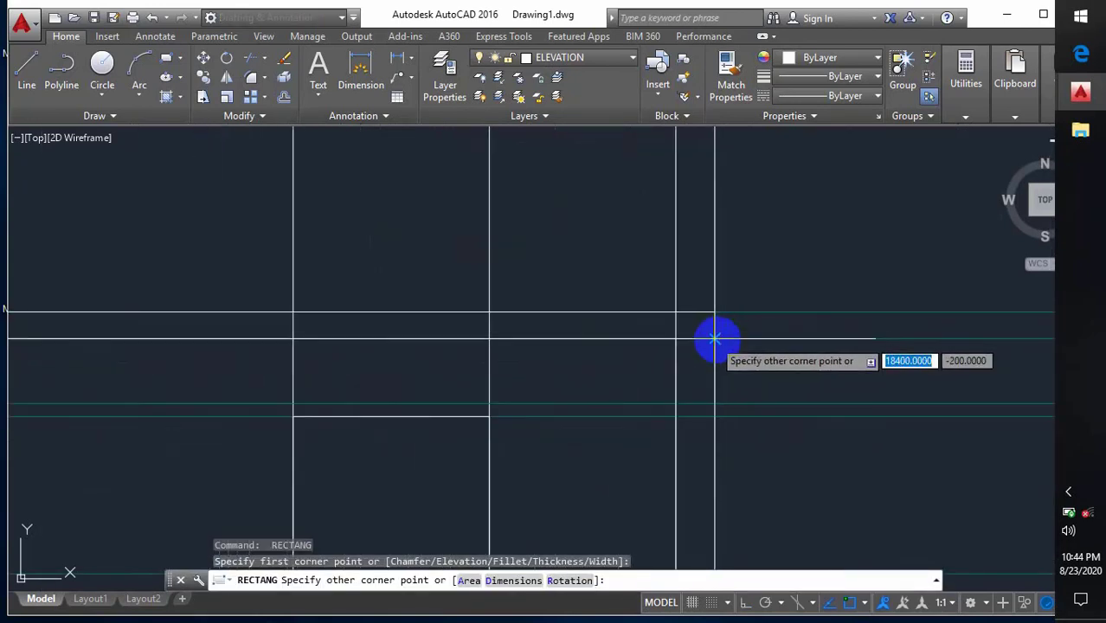
click(715, 337)
scroll(715, 329, down, 3)
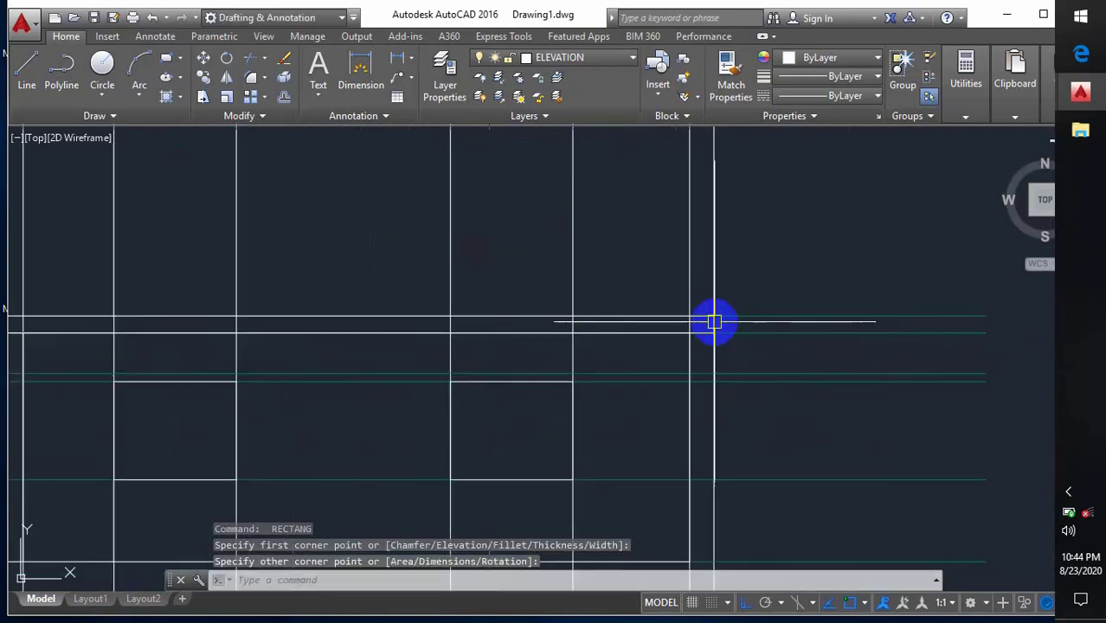
Examine the roof slab's ends and its overhang beyond the outer walls
scroll(714, 324, up, 3)
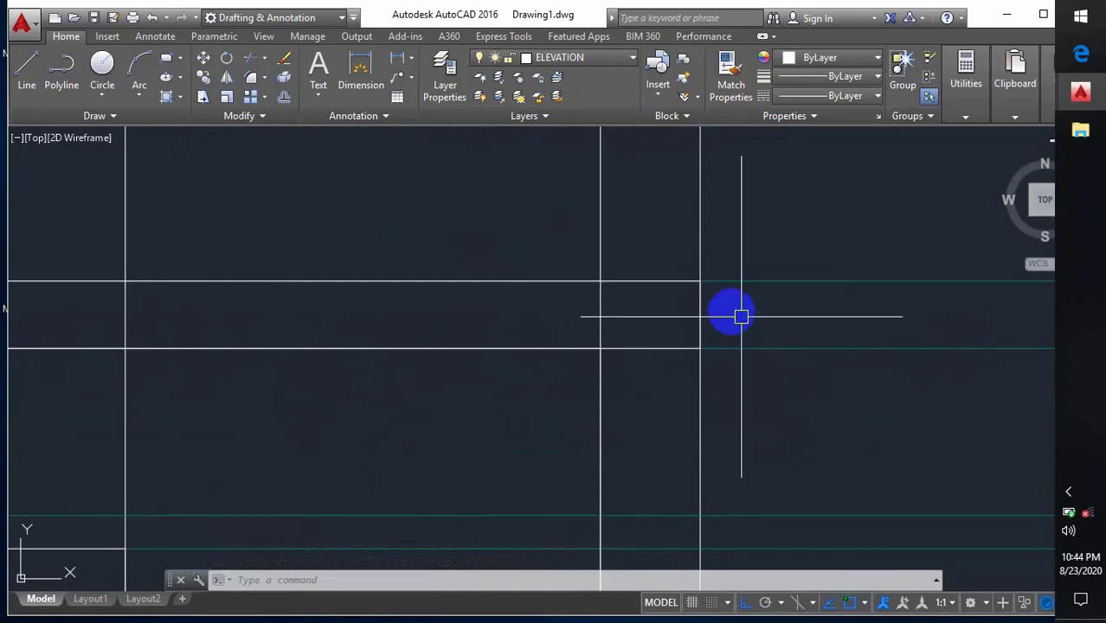
scroll(757, 300, down, 3)
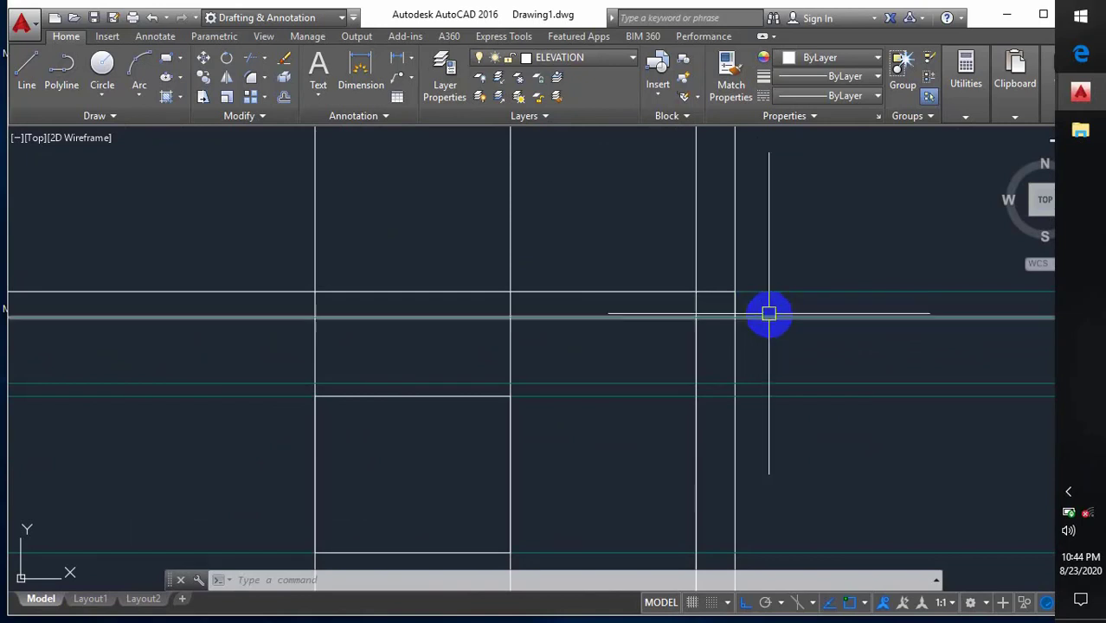
scroll(758, 301, down, 2)
scroll(752, 312, up, 2)
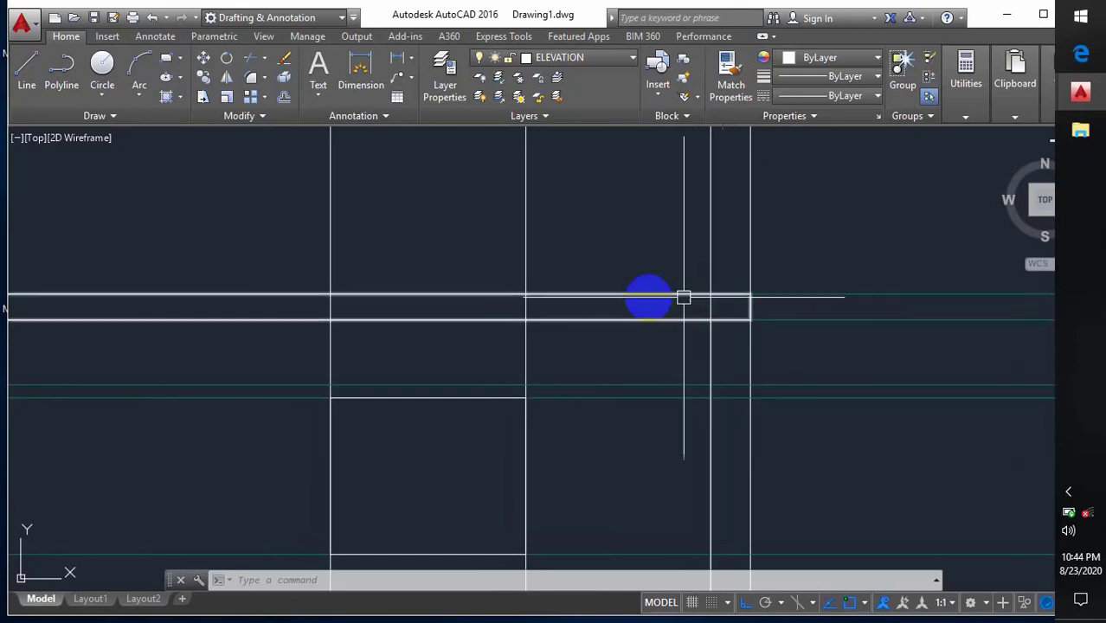
scroll(752, 323, down, 3)
scroll(762, 333, up, 1)
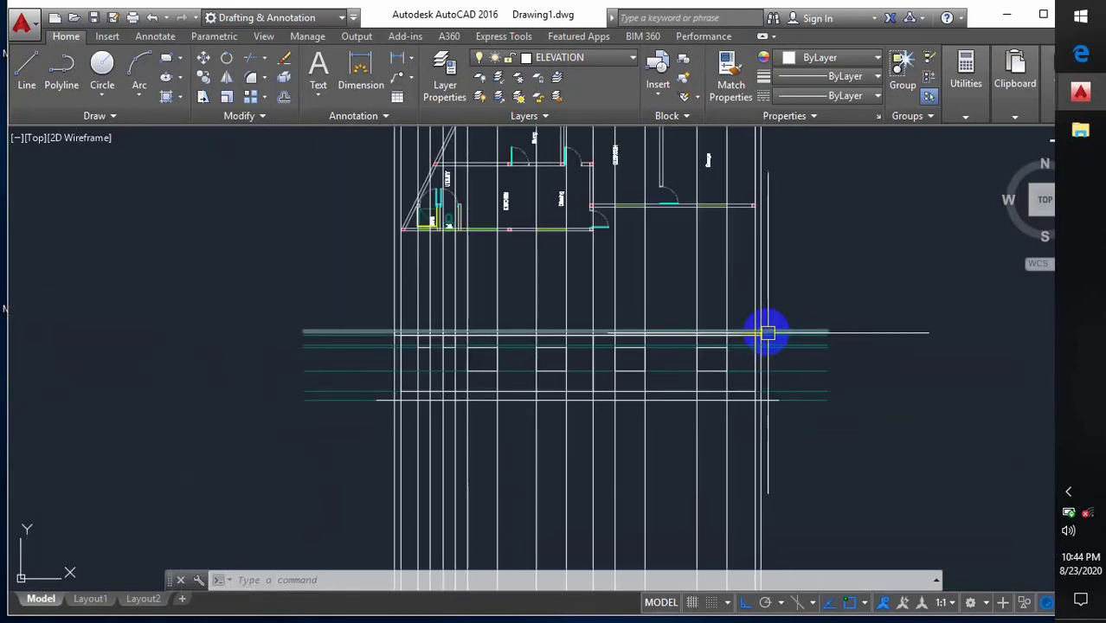
scroll(755, 322, up, 2)
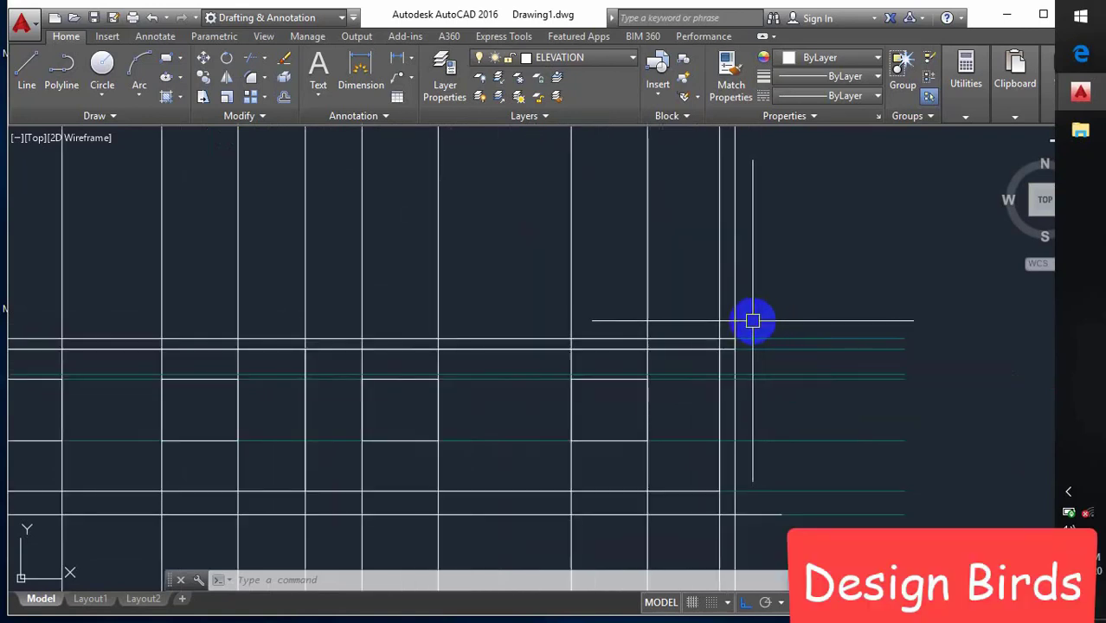
scroll(752, 322, down, 2)
scroll(350, 321, up, 2)
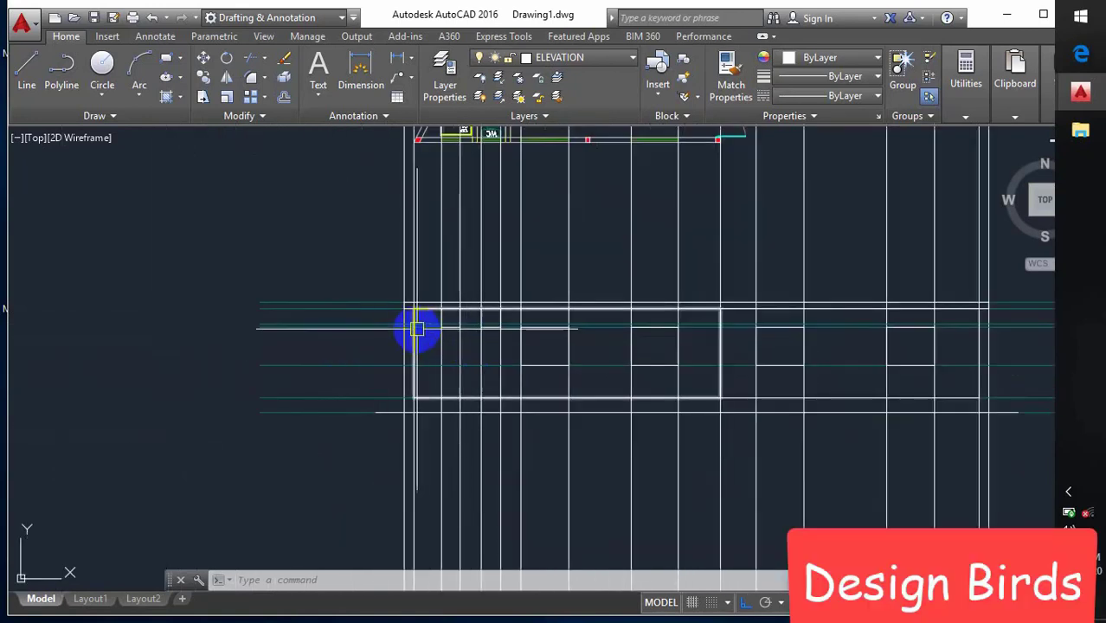
Erase all horizontal level lines and vertical projection lines around the elevation, keeping the walls, windows, roof slab and ground line
middle_drag(852, 404, 737, 387)
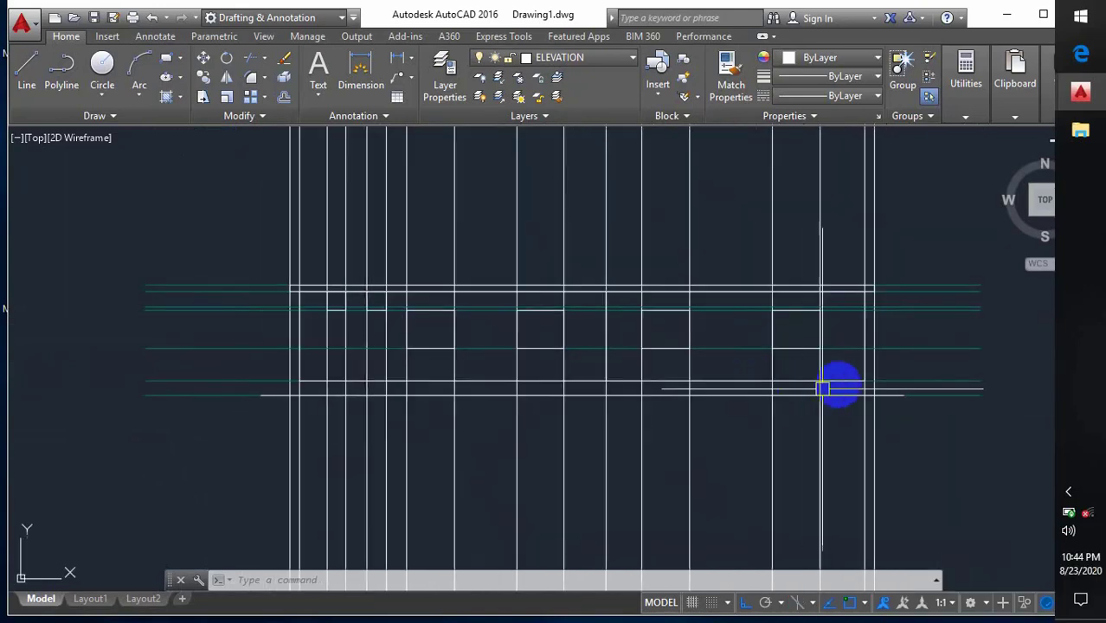
mouse_move(889, 370)
middle_down()
mouse_move(831, 324)
mouse_move(679, 309)
middle_up()
scroll(731, 282, down, 2)
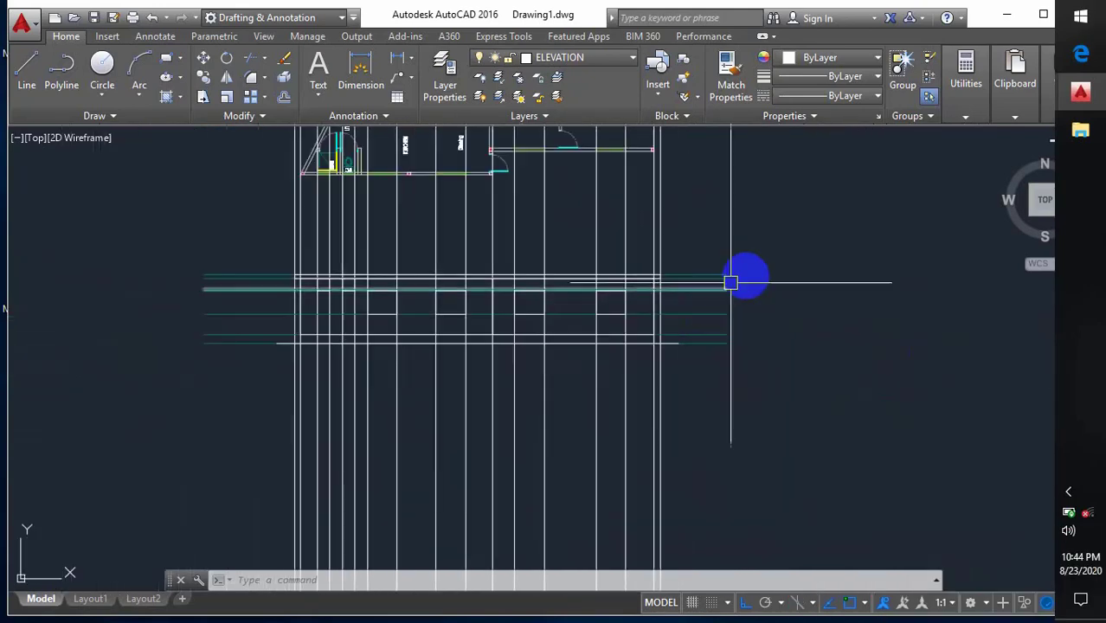
click(780, 243)
click(722, 376)
click(742, 394)
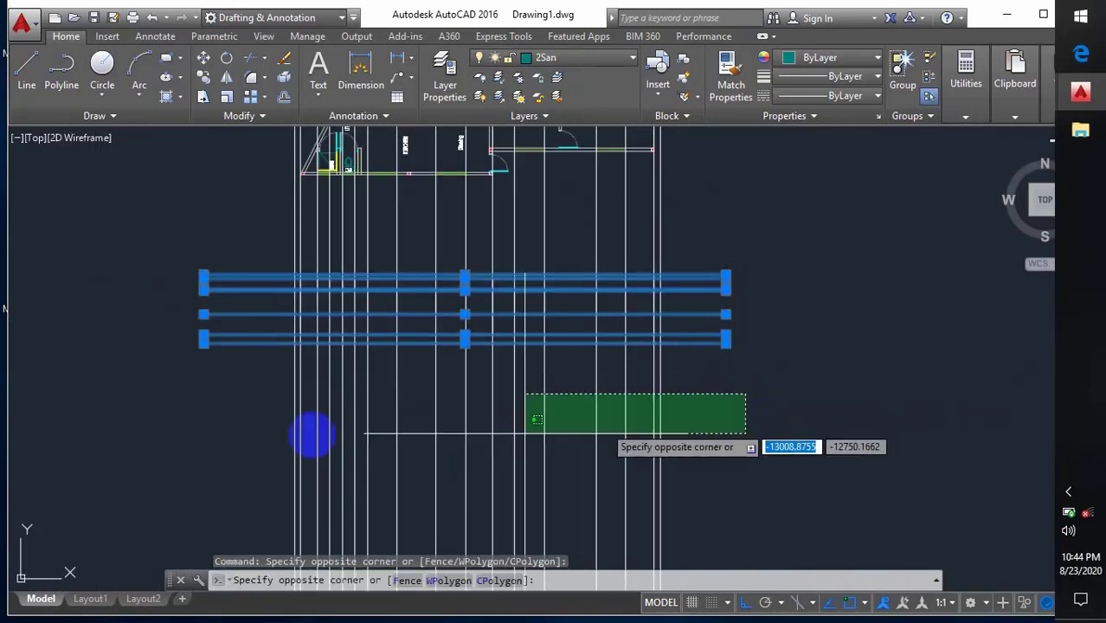
click(244, 441)
key(Delete)
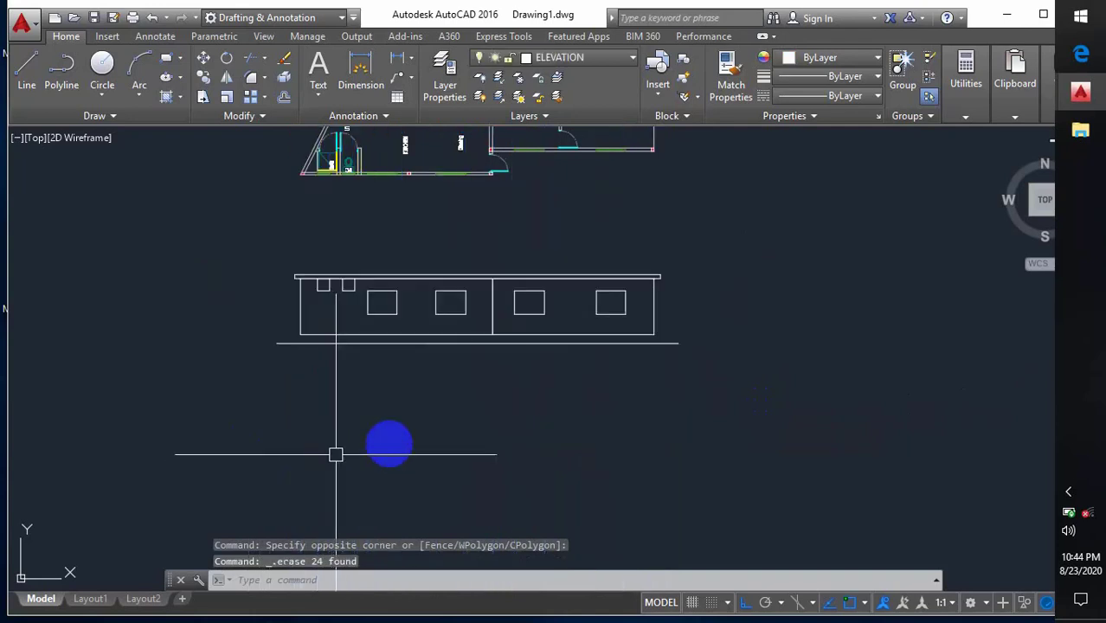
Look over the elevation's small bath and WC windows and the larger window openings
scroll(303, 303, up, 6)
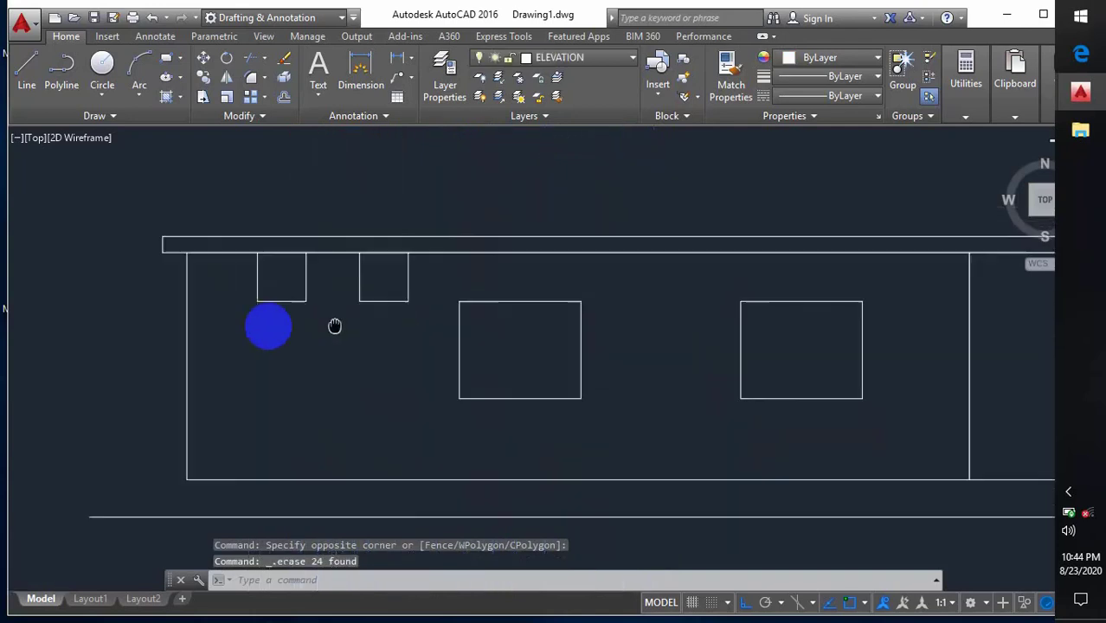
middle_drag(275, 300, 320, 343)
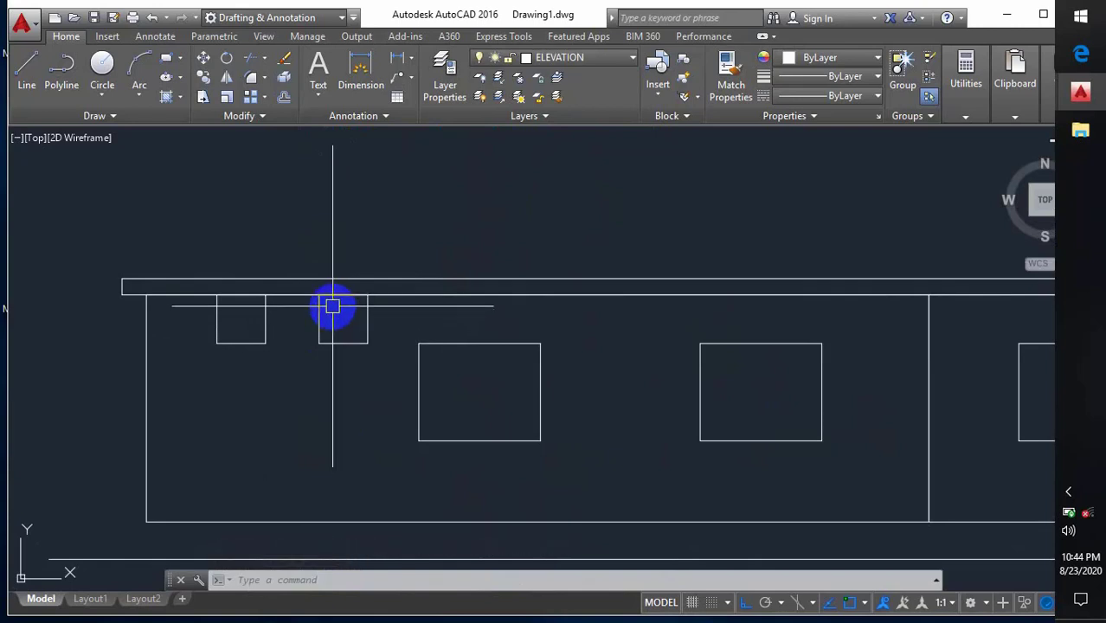
scroll(324, 321, down, 4)
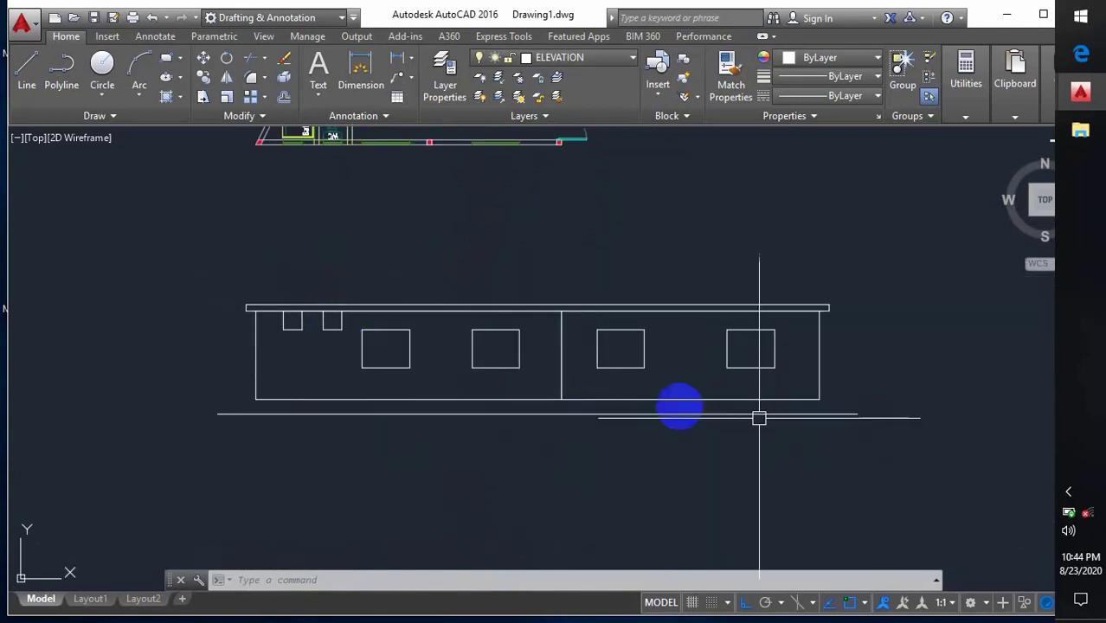
scroll(545, 394, up, 2)
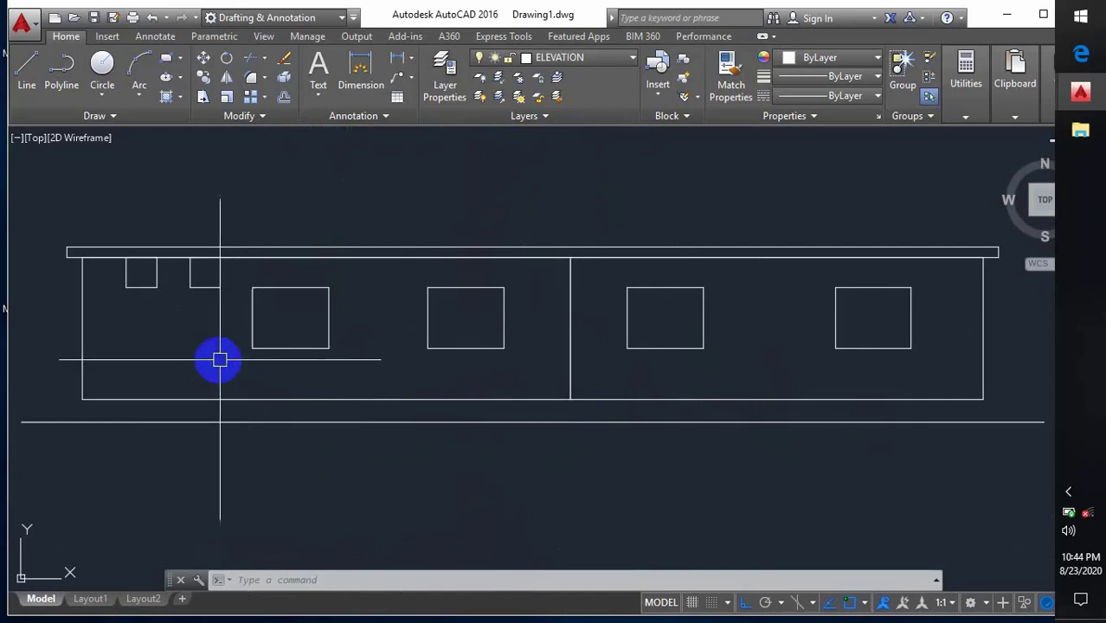
mouse_move(220, 360)
middle_down()
mouse_move(422, 394)
mouse_move(404, 412)
middle_up()
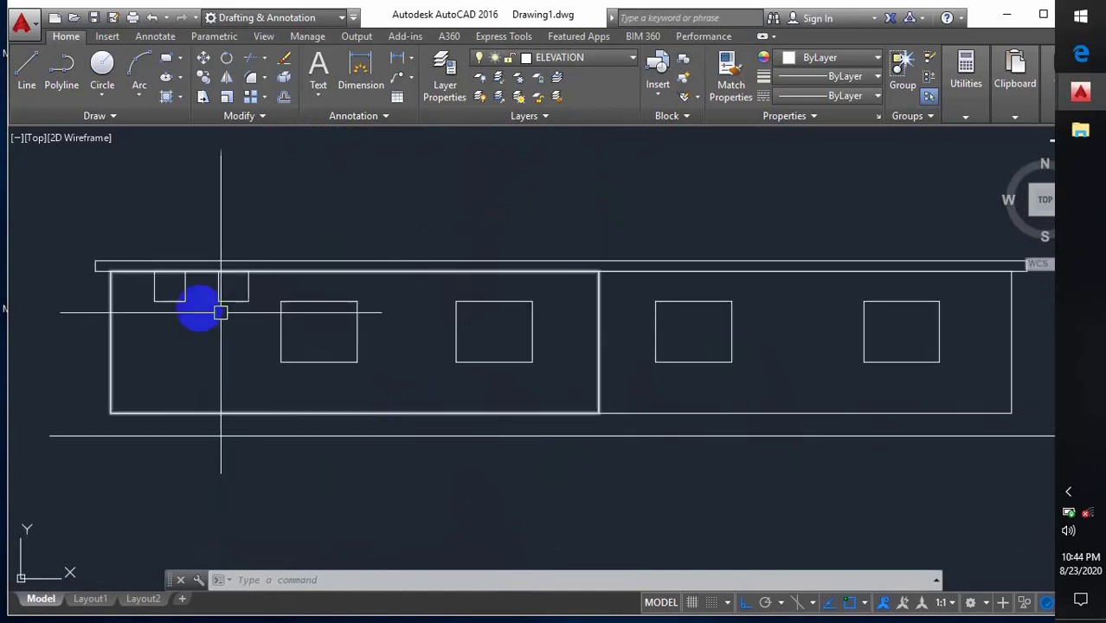
middle_drag(219, 312, 326, 366)
Offset the bath and WC window rectangles 25 inward to form their frames
scroll(258, 344, up, 2)
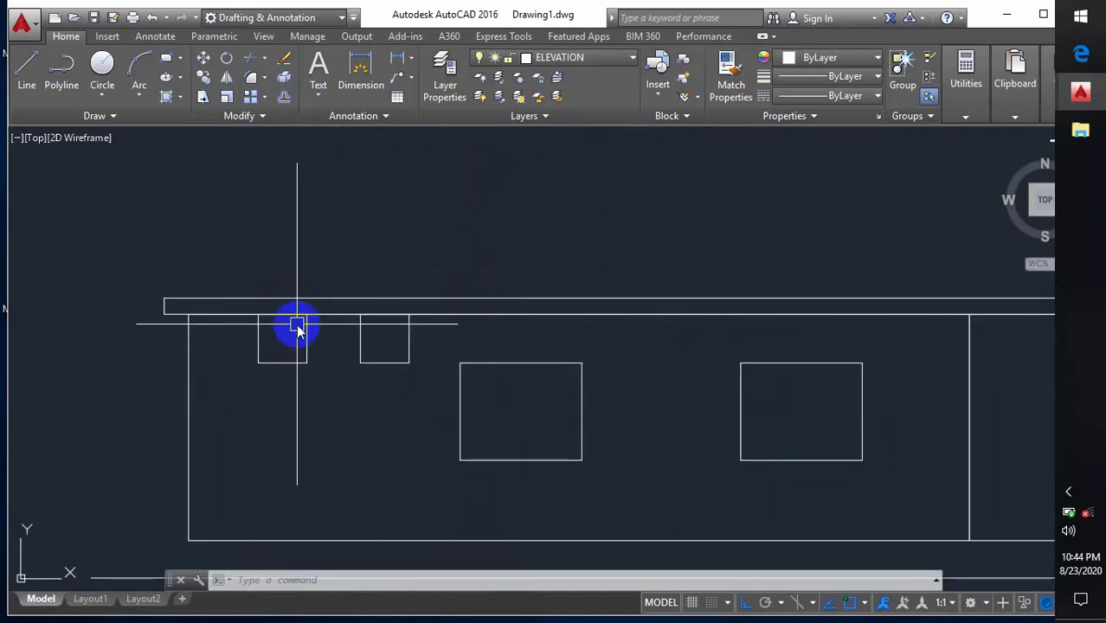
text(o)
key(Return)
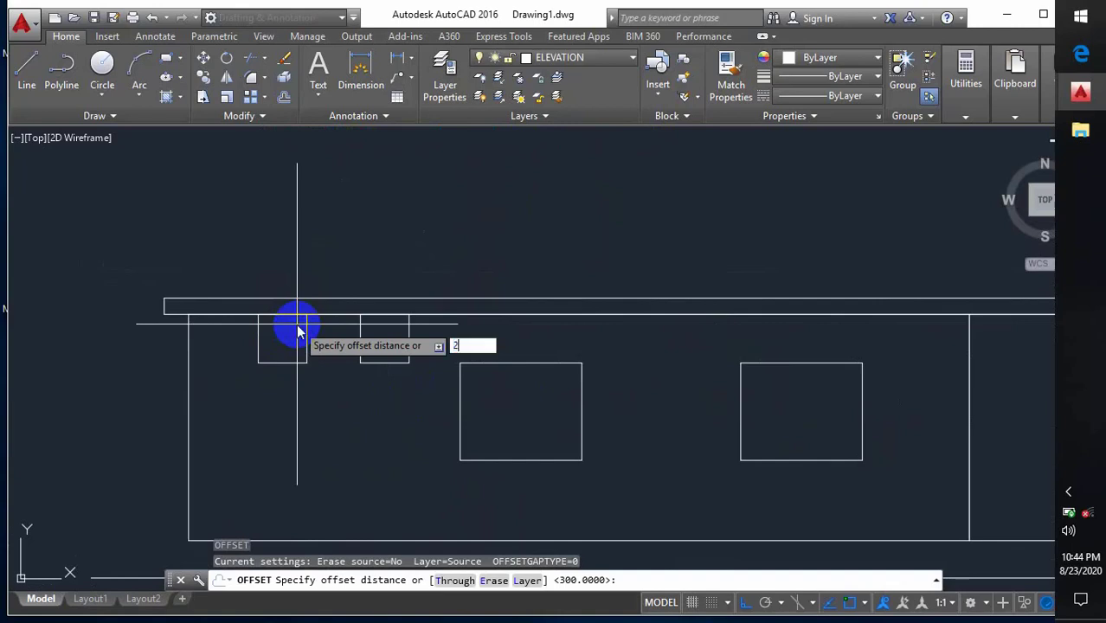
key(Return)
click(291, 355)
click(278, 321)
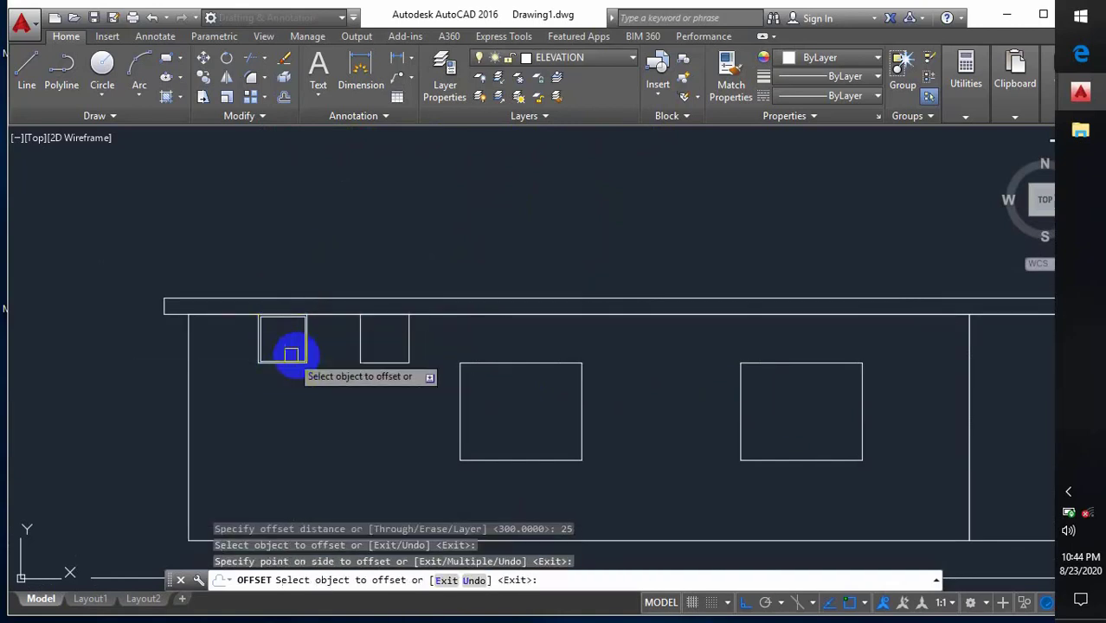
scroll(357, 364, up, 2)
click(404, 369)
click(400, 328)
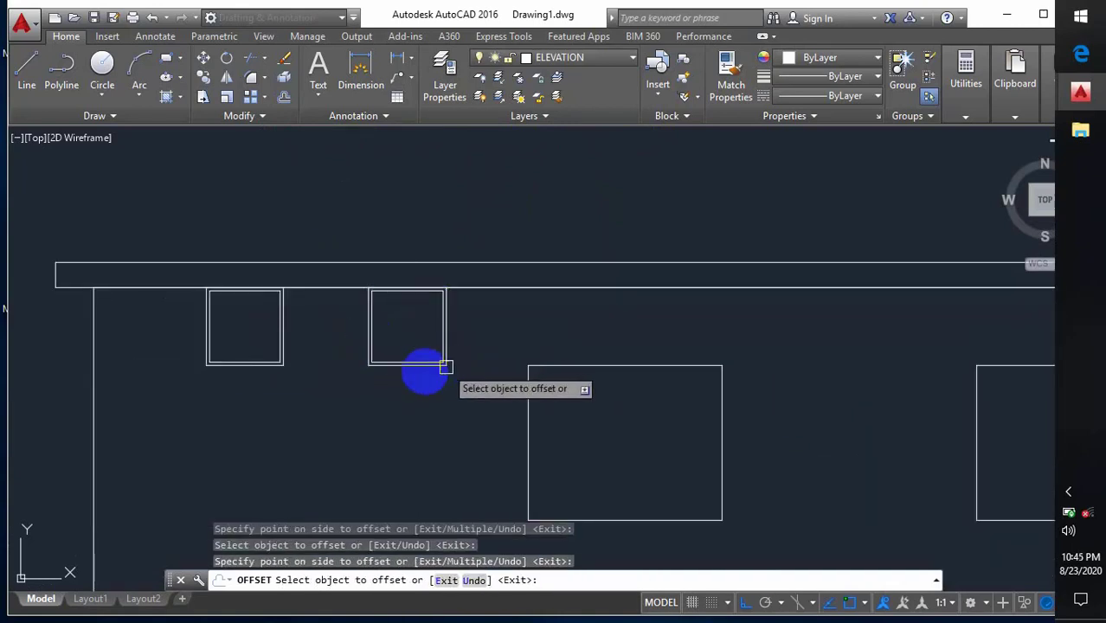
scroll(377, 397, down, 2)
key(Escape)
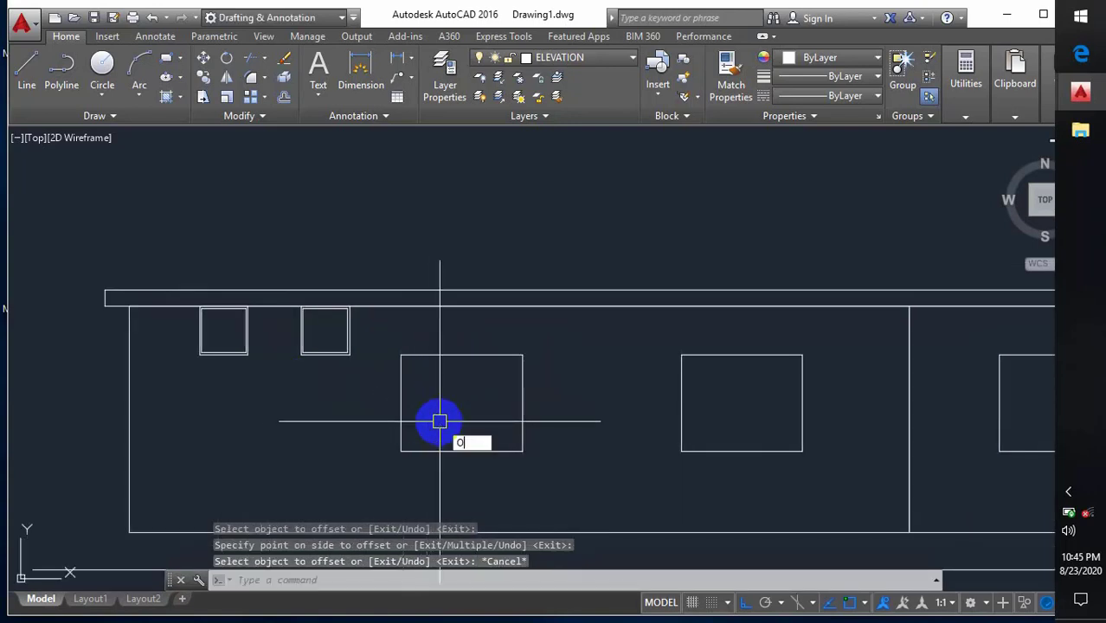
Offset the kitchen and dining window rectangles 50 inward to form their frames
key(Return)
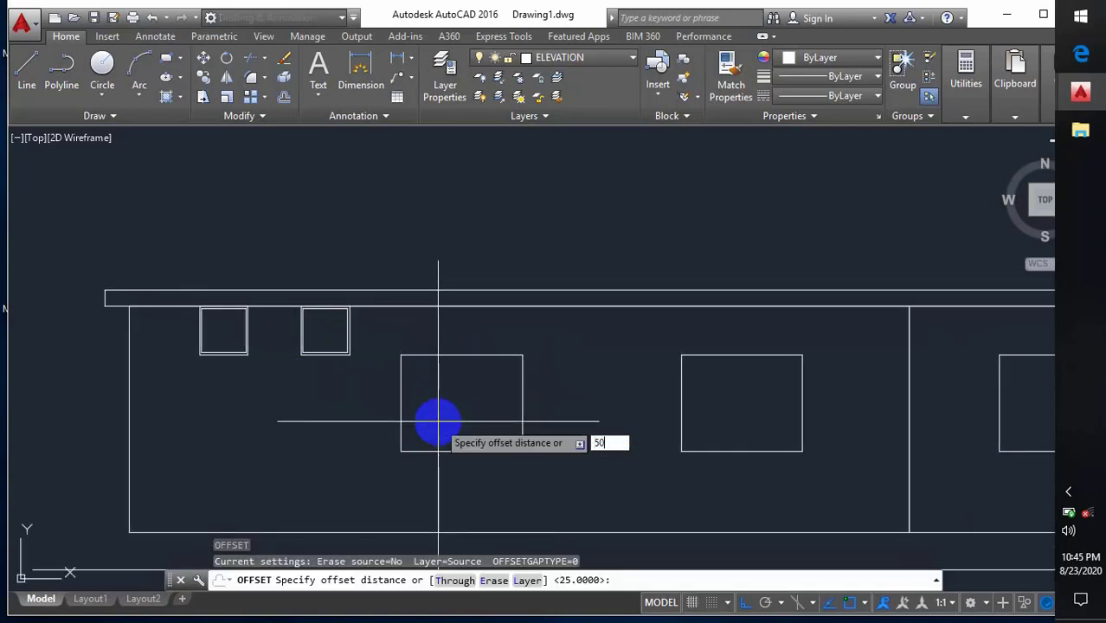
key(Return)
click(508, 451)
click(491, 407)
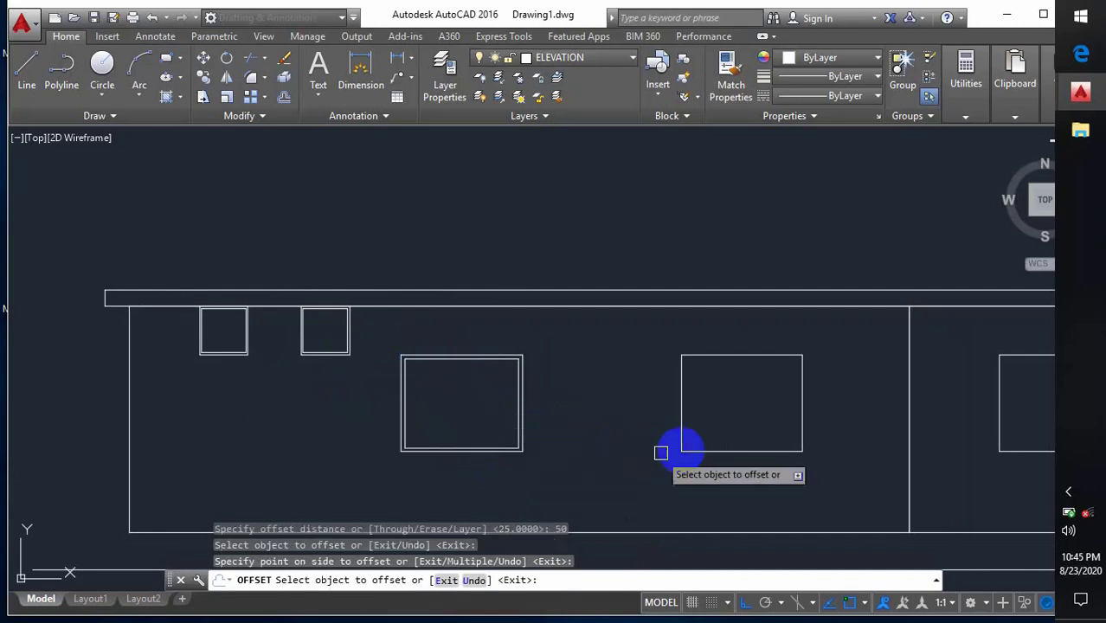
click(689, 450)
click(733, 433)
middle_drag(733, 433, 424, 436)
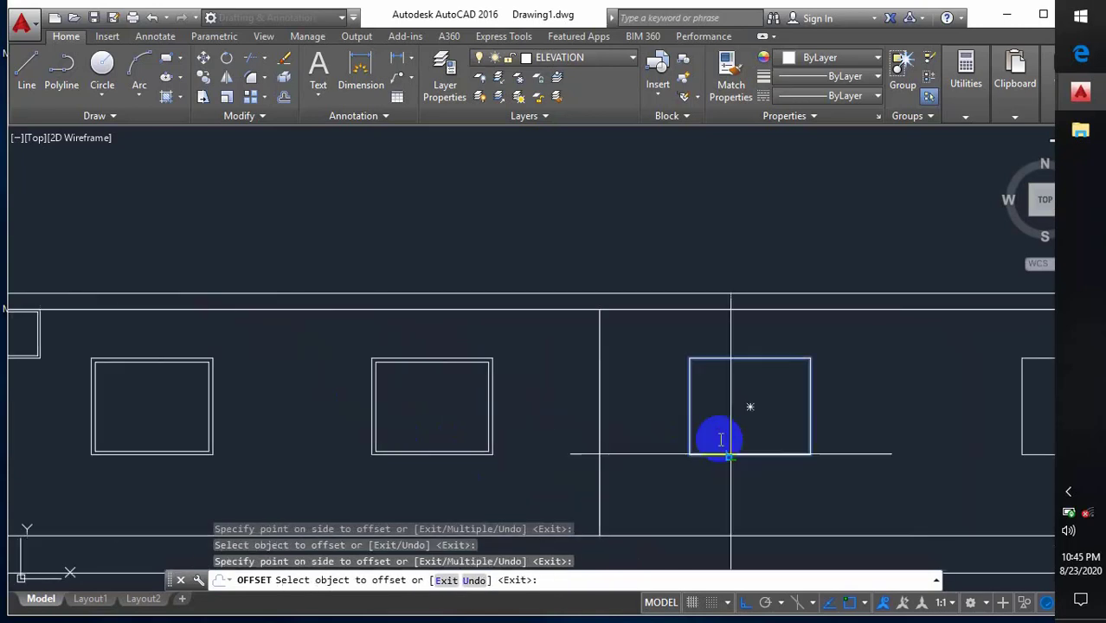
Offset the two window rectangles on the garage side of the wall division 50 inward
click(730, 453)
click(731, 432)
middle_drag(963, 433, 582, 425)
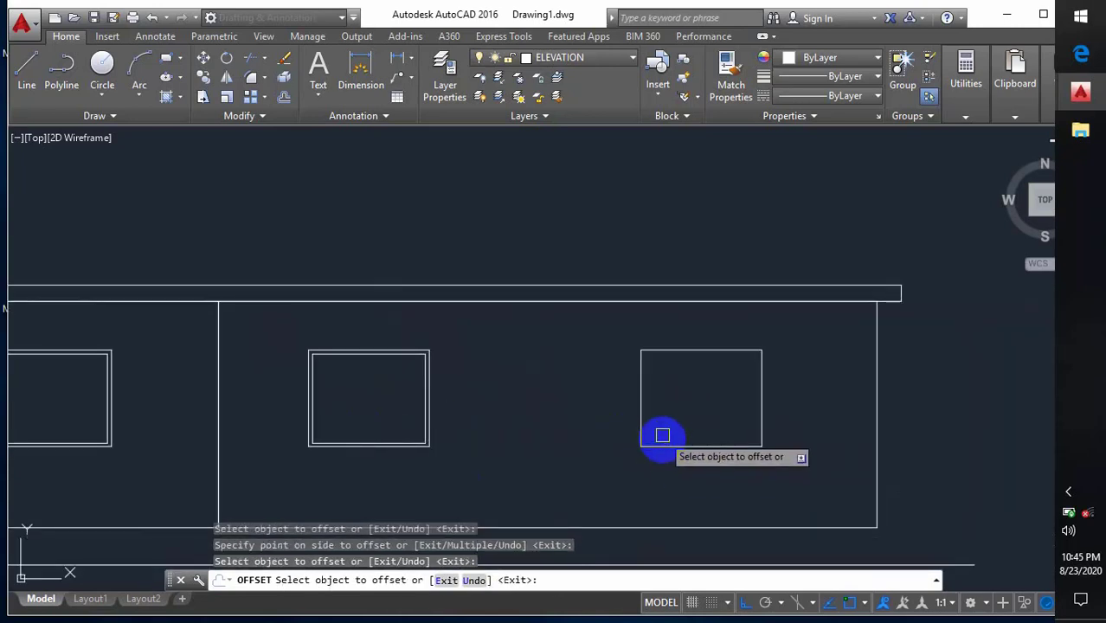
click(662, 434)
click(695, 404)
key(Escape)
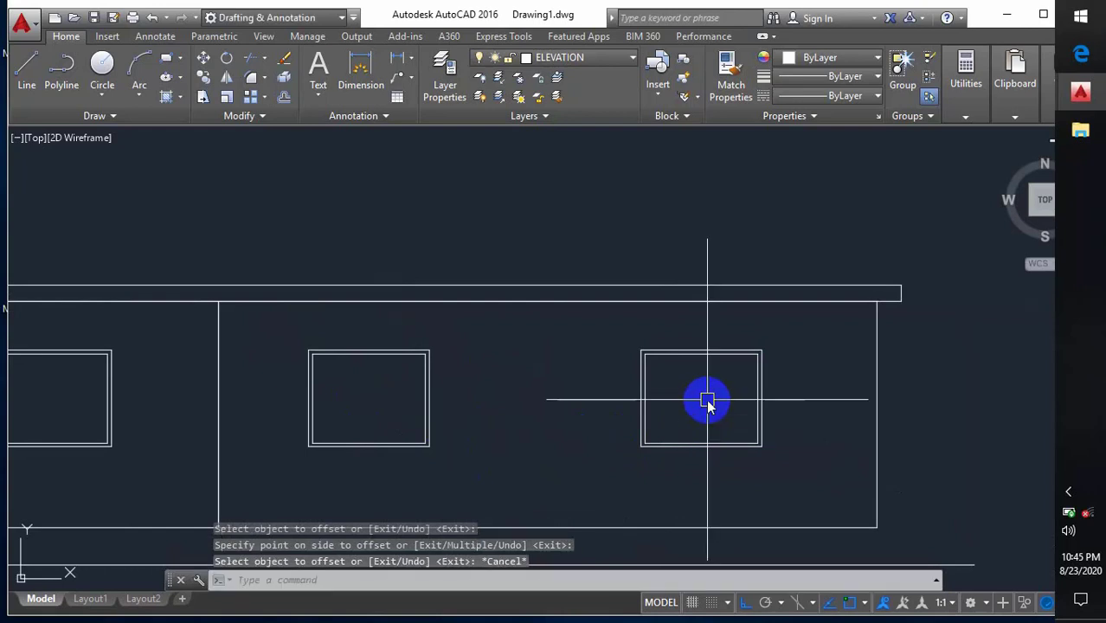
Draw a vertical centre line across the rightmost garage-side window, between the midpoints of its outer frame's top and bottom edges
text(l)
key(Return)
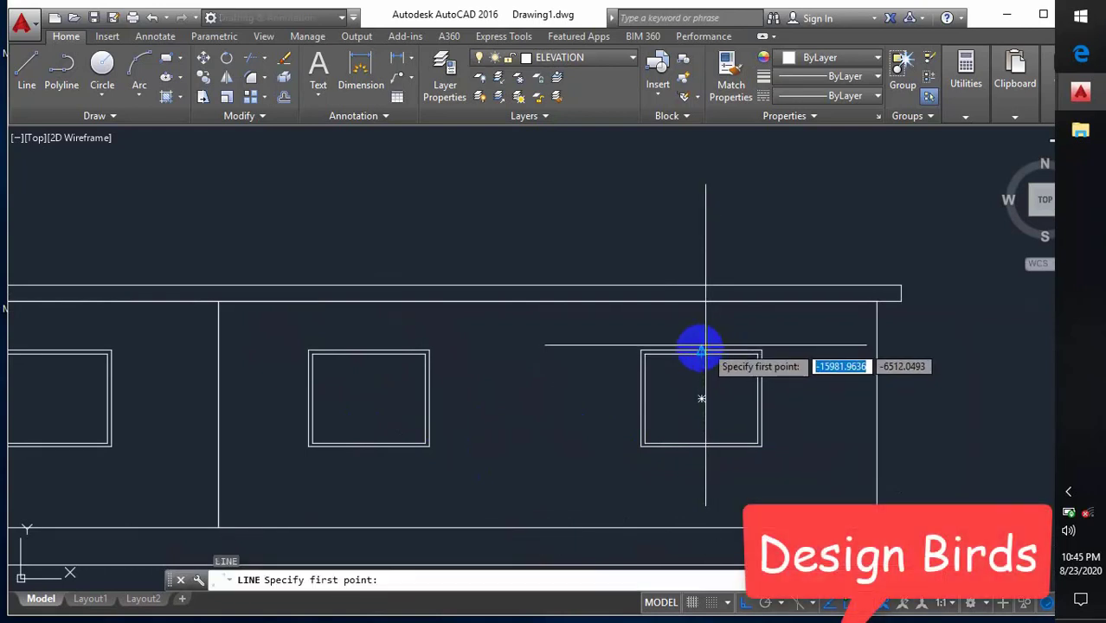
scroll(701, 351, up, 4)
click(703, 351)
scroll(706, 363, down, 4)
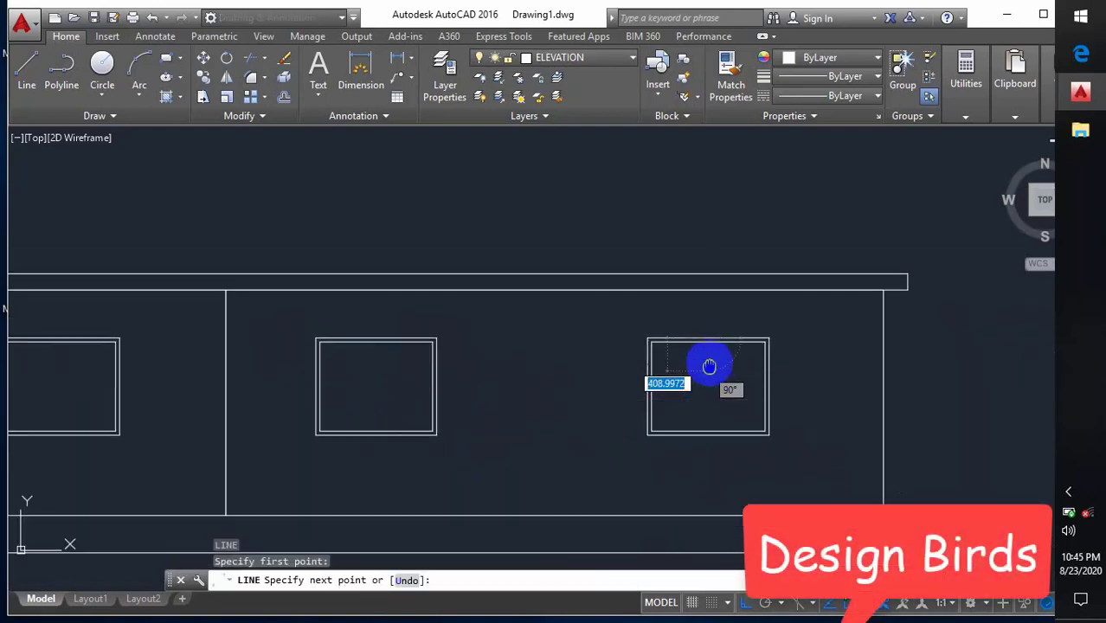
scroll(708, 433, up, 6)
click(717, 434)
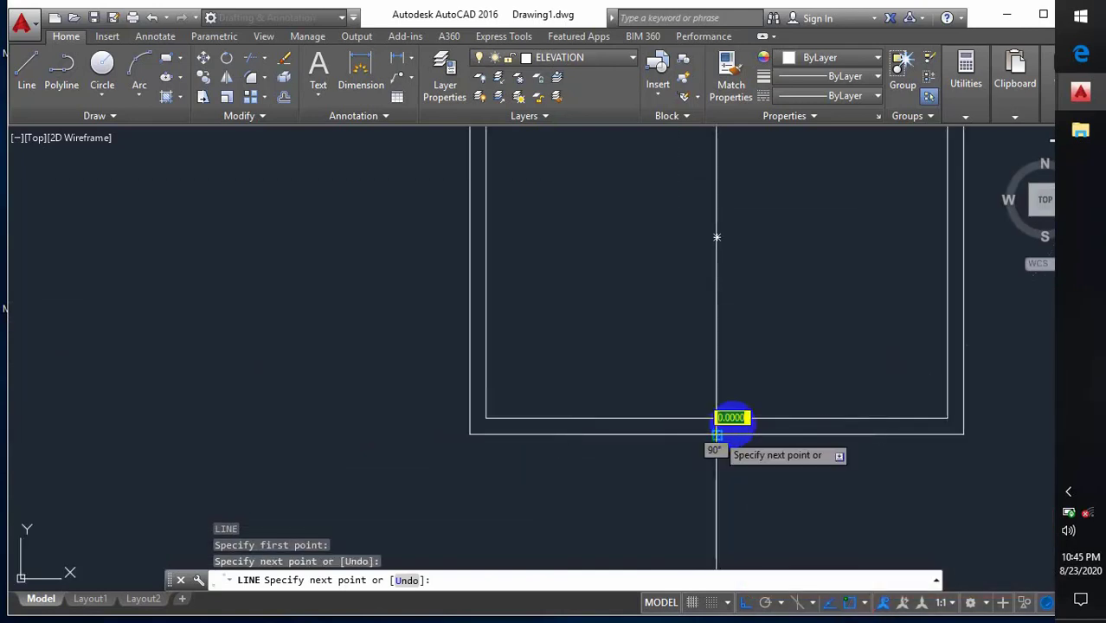
key(Return)
Draw a vertical centre line from top to bottom of the garage-side window nearest the wall division
scroll(779, 415, down, 6)
scroll(563, 364, up, 6)
key(Return)
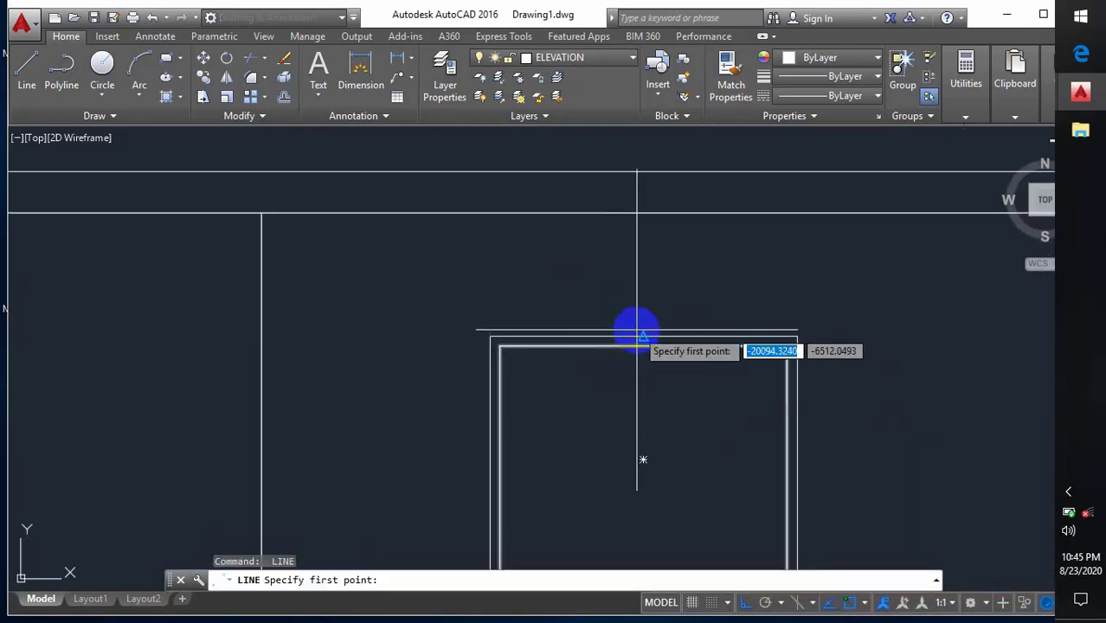
scroll(643, 335, down, 5)
scroll(637, 353, up, 5)
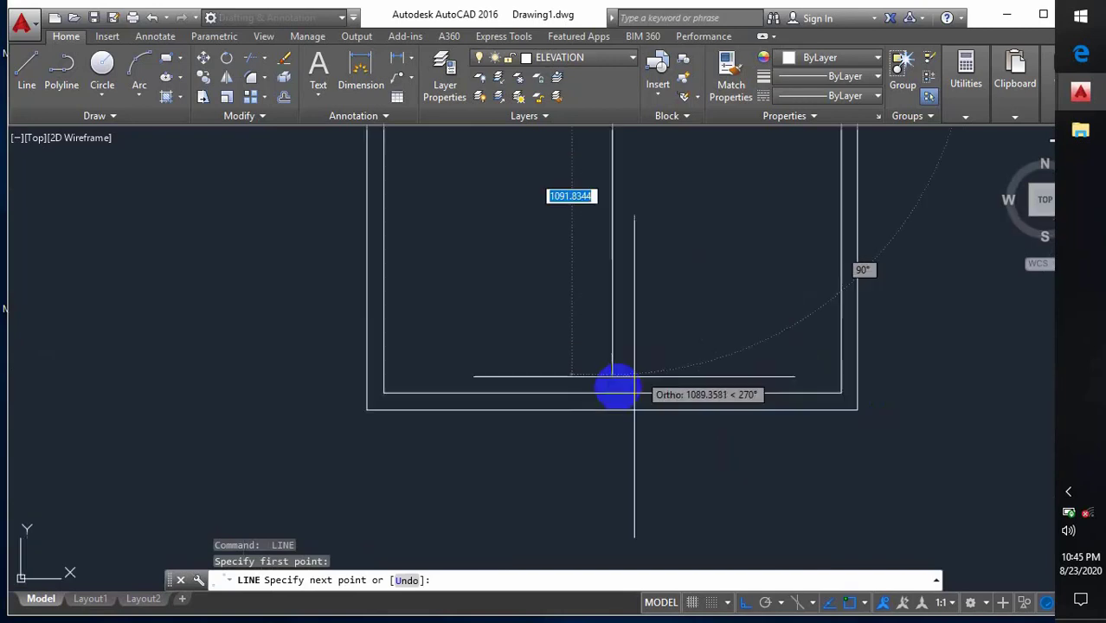
click(612, 410)
key(Return)
Draw a vertical centre line through the large window on the bath side nearest the wall division
scroll(611, 410, down, 5)
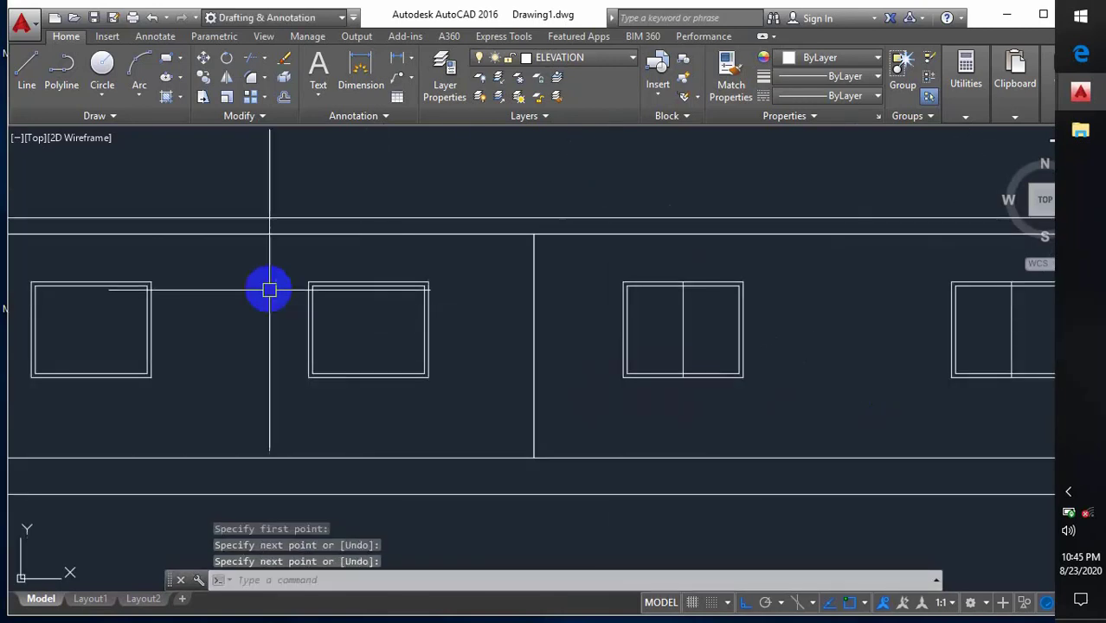
scroll(467, 281, up, 5)
key(Return)
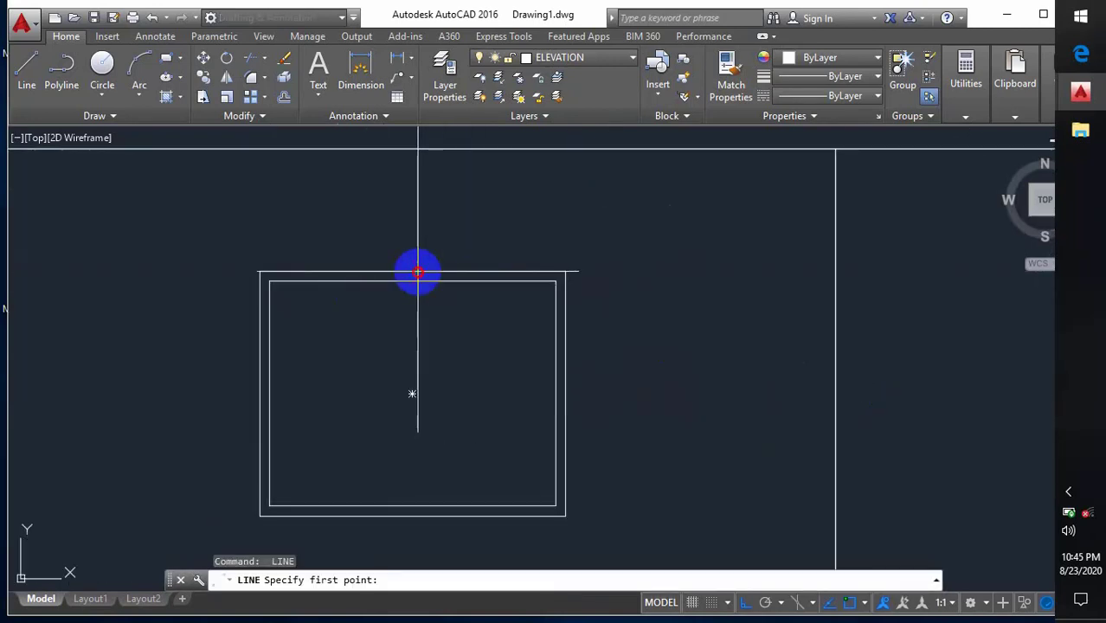
click(418, 272)
middle_drag(394, 366, 447, 300)
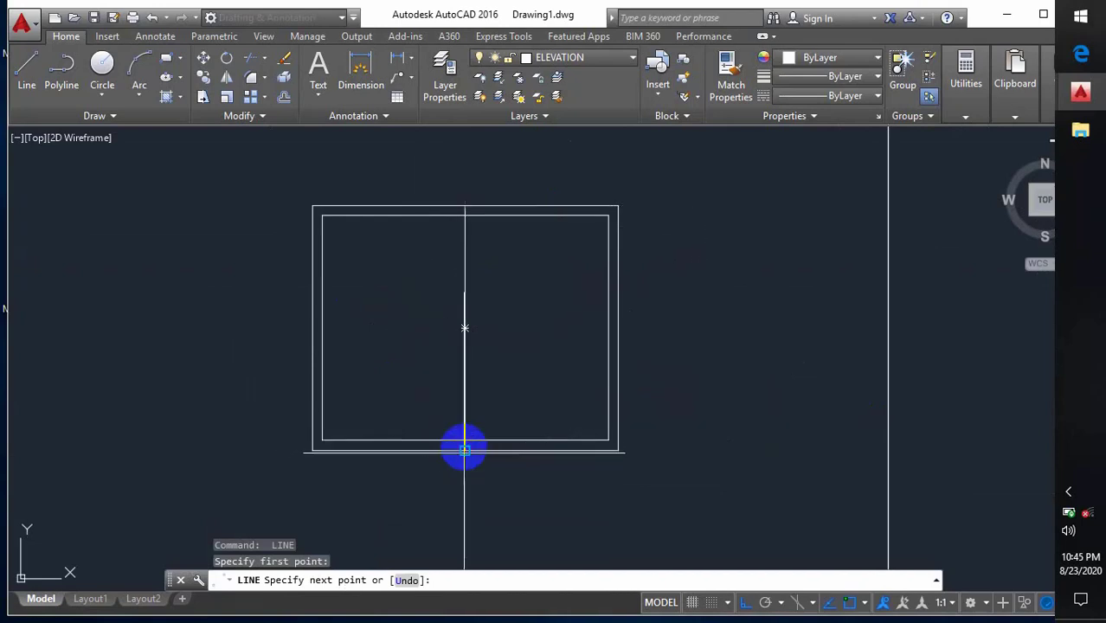
click(464, 450)
key(Return)
Draw a vertical centre line through the large window beside the small bath and WC windows
scroll(465, 450, down, 4)
scroll(419, 356, up, 3)
key(Return)
key(Return)
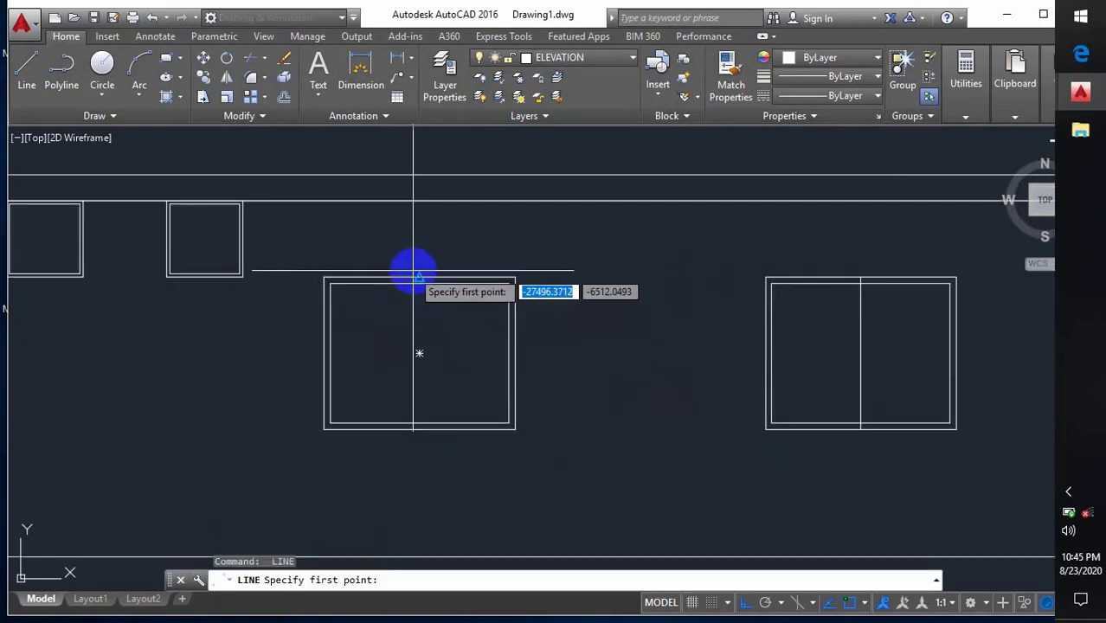
click(412, 277)
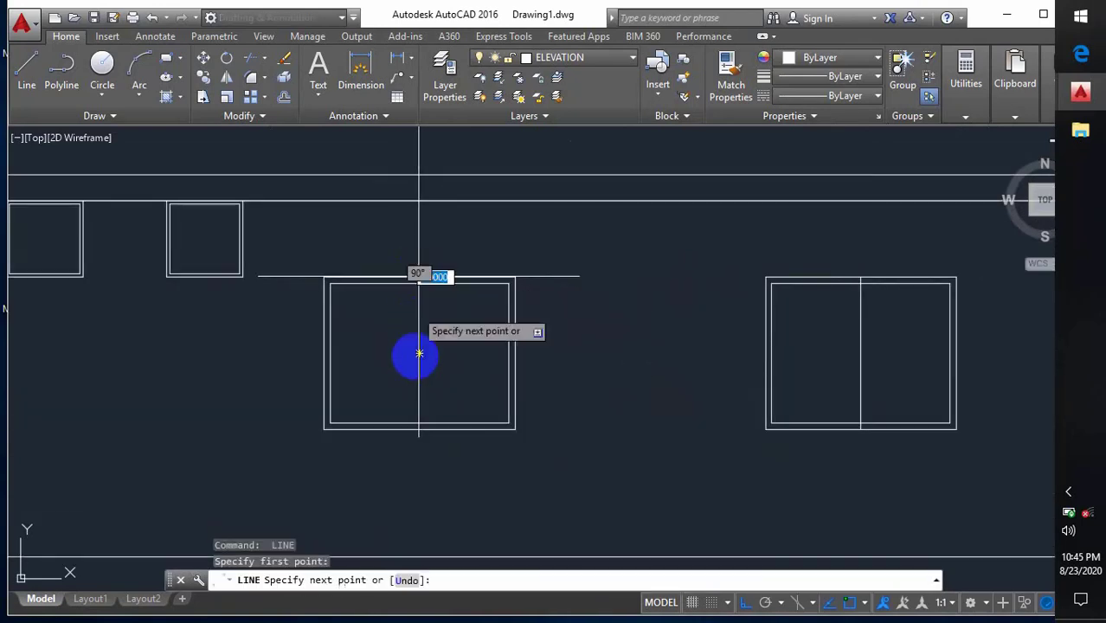
click(415, 425)
key(Return)
Offset the centre line of the large window beside the small windows 25 to both sides
middle_drag(416, 334, 419, 349)
text(o)
key(Return)
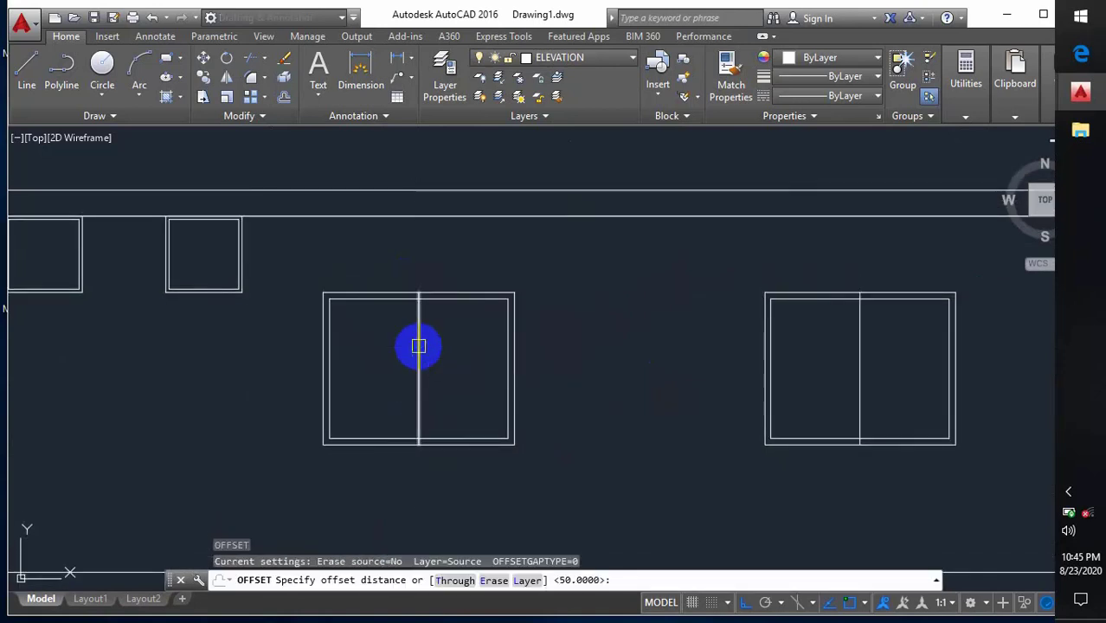
text(25)
key(Return)
click(428, 356)
click(417, 365)
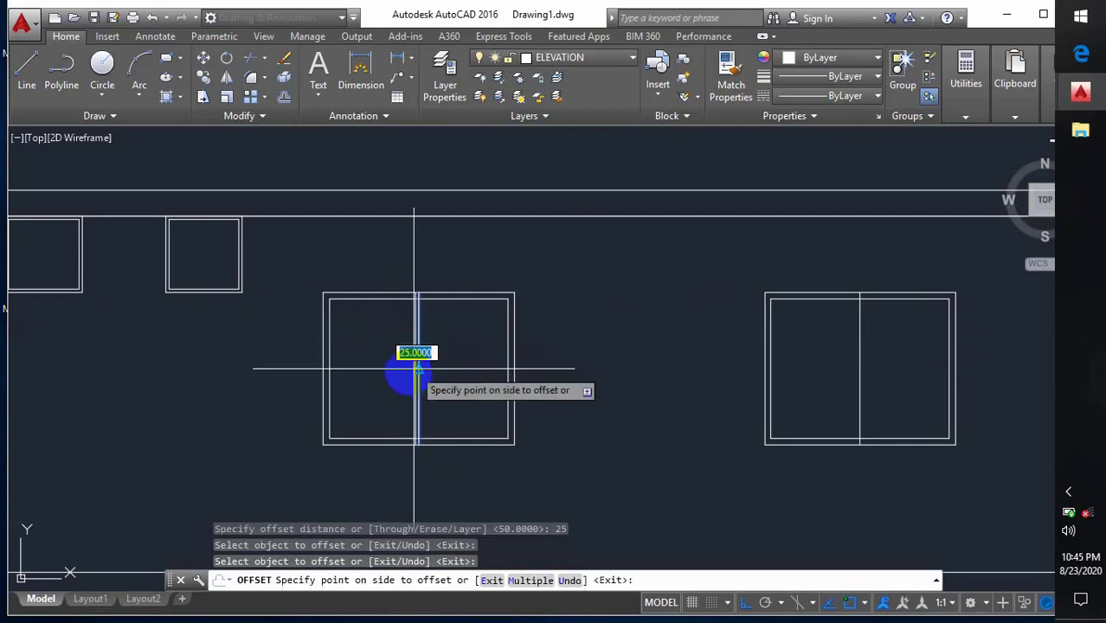
click(403, 371)
scroll(429, 359, up, 5)
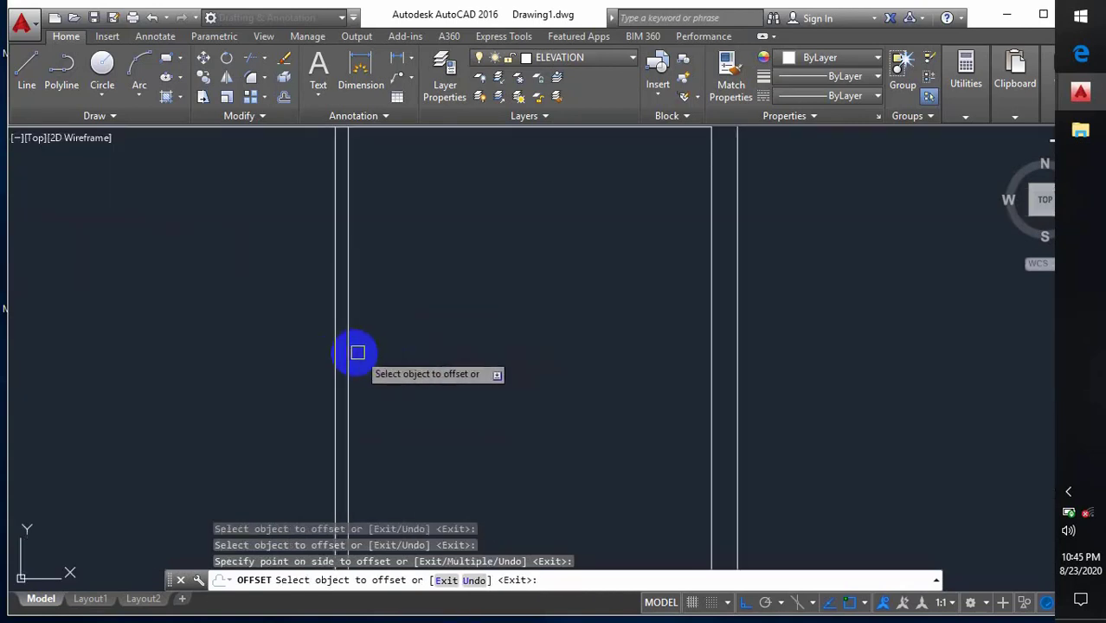
Offset the centre line of the bath-side window nearest the wall division 25 to both sides
scroll(296, 338, down, 5)
scroll(574, 342, up, 4)
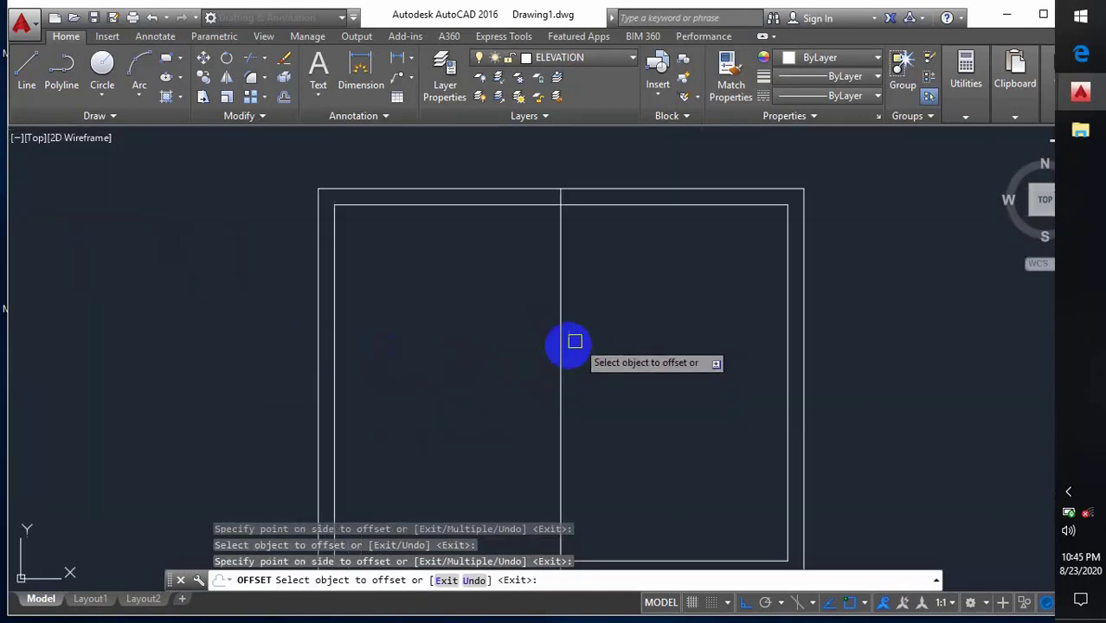
click(561, 345)
click(516, 345)
click(561, 345)
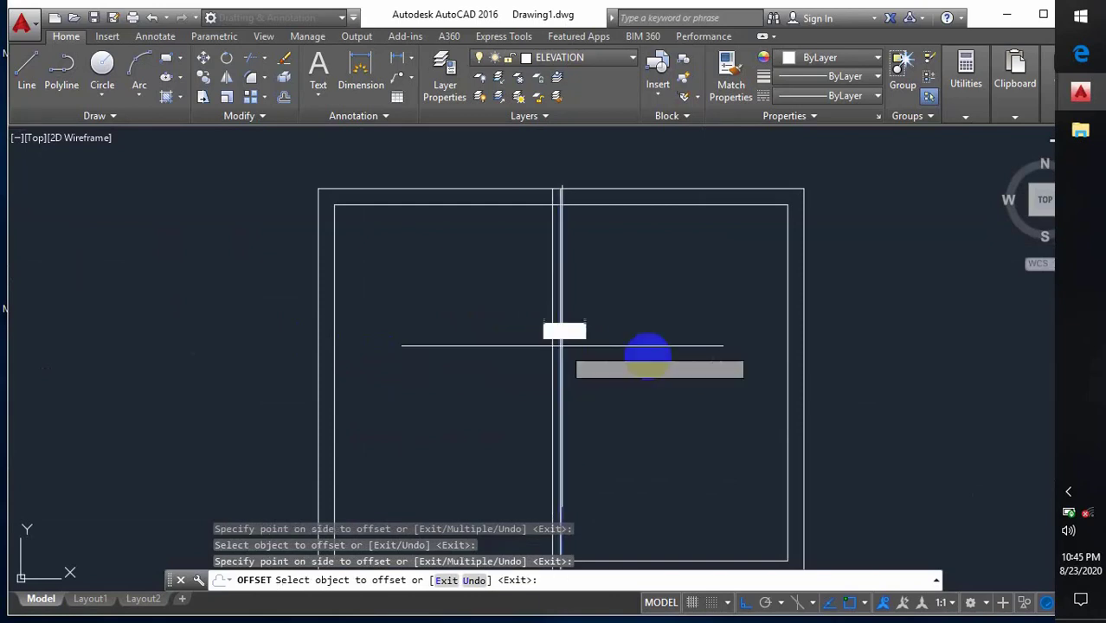
click(647, 345)
Offset the centre line of the garage-side window nearest the wall division 25 to both sides
scroll(284, 310, down, 2)
scroll(285, 310, down, 2)
scroll(660, 336, up, 4)
click(659, 336)
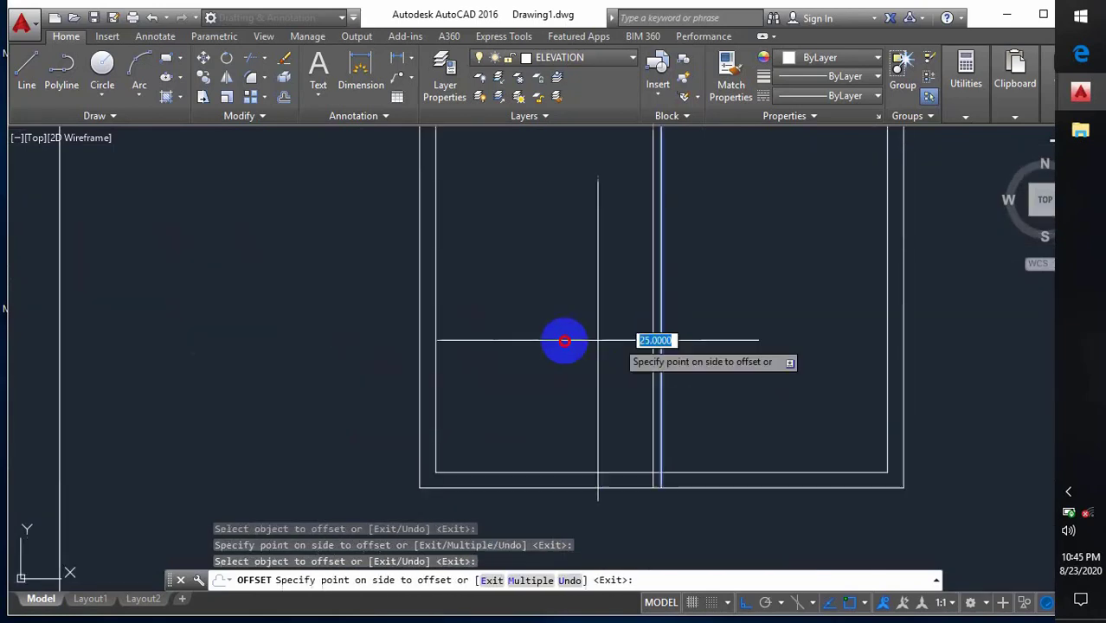
click(563, 339)
click(666, 346)
click(703, 350)
Offset the rightmost window's centre line 25 to both sides and end the Offset command
scroll(208, 303, down, 2)
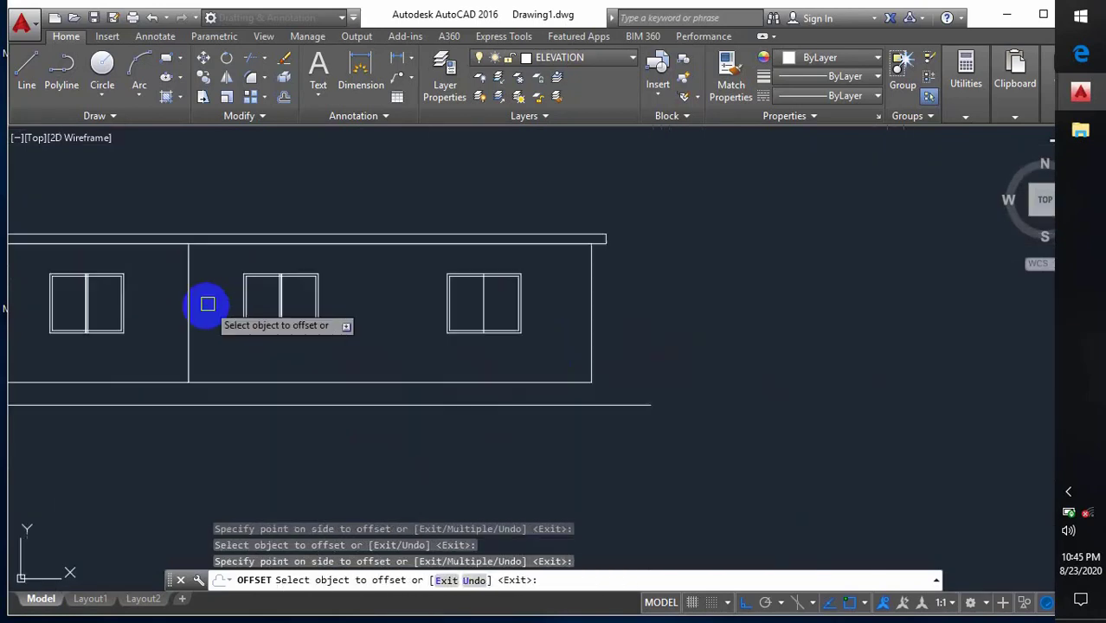
scroll(510, 276, up, 4)
click(510, 276)
click(445, 284)
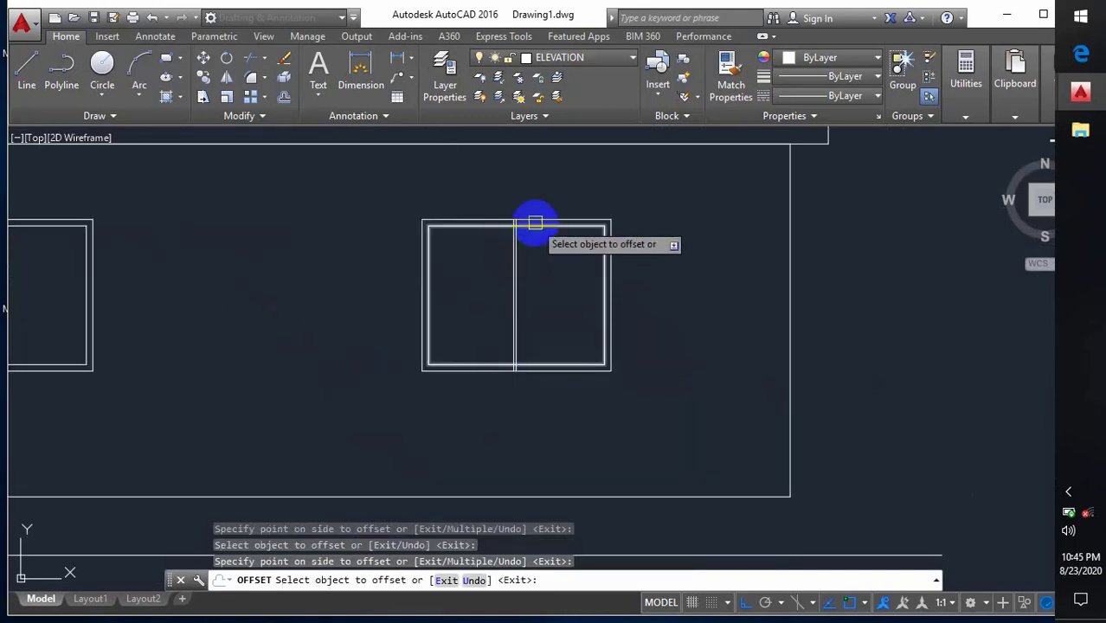
scroll(533, 225, up, 4)
click(477, 256)
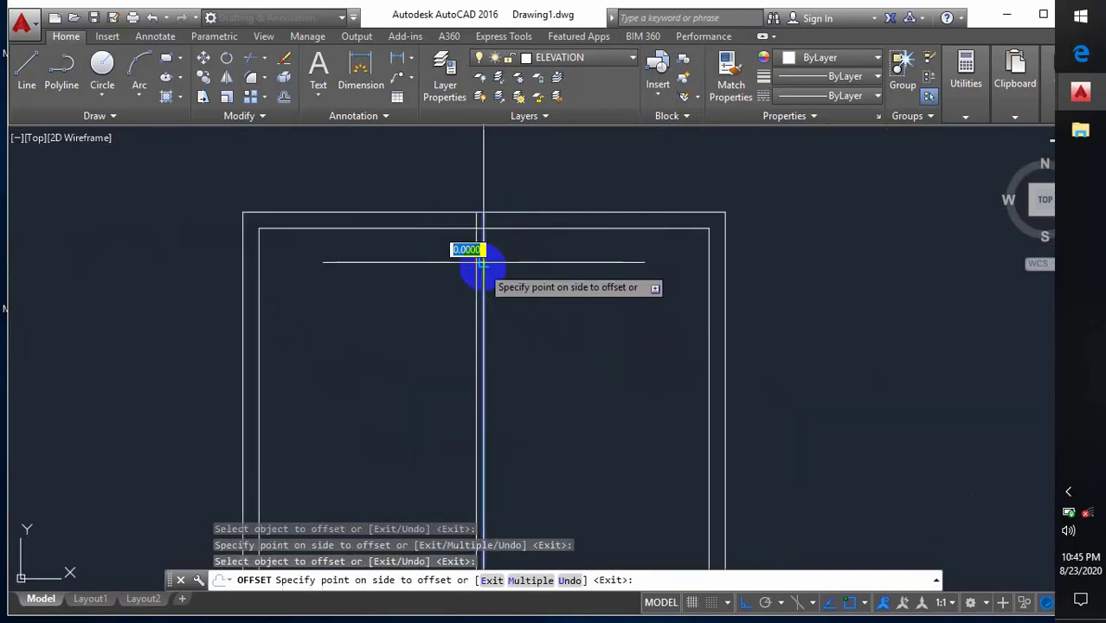
click(562, 293)
key(Escape)
Delete the original centre lines of all four large windows, keeping the offset mullion lines
scroll(522, 274, down, 2)
scroll(522, 273, up, 5)
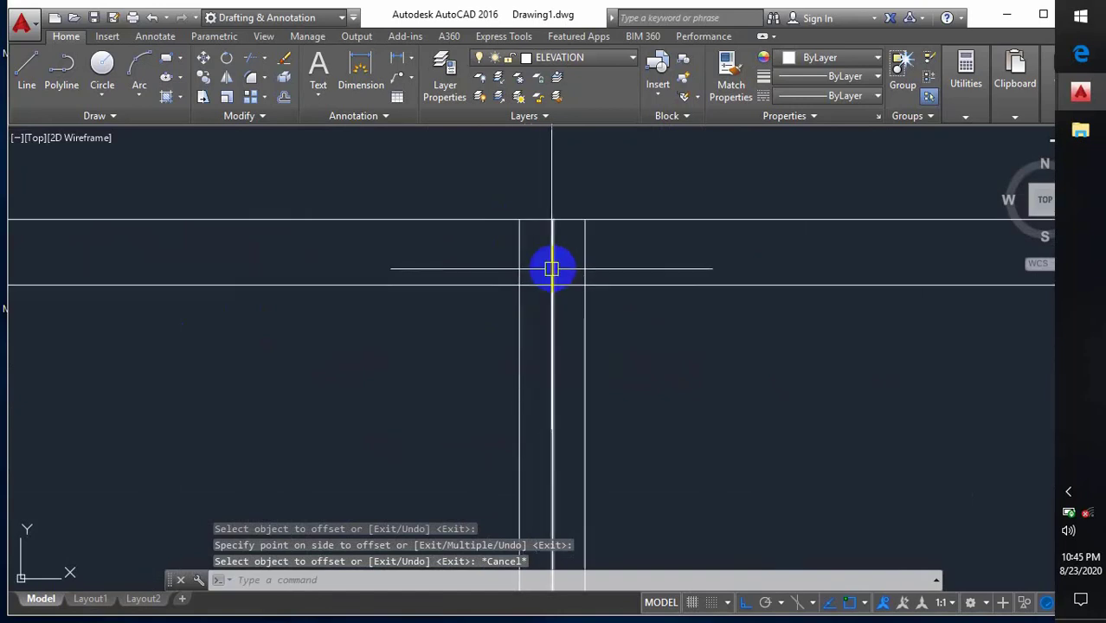
click(552, 265)
scroll(621, 257, down, 5)
middle_drag(108, 252, 484, 279)
scroll(478, 290, up, 4)
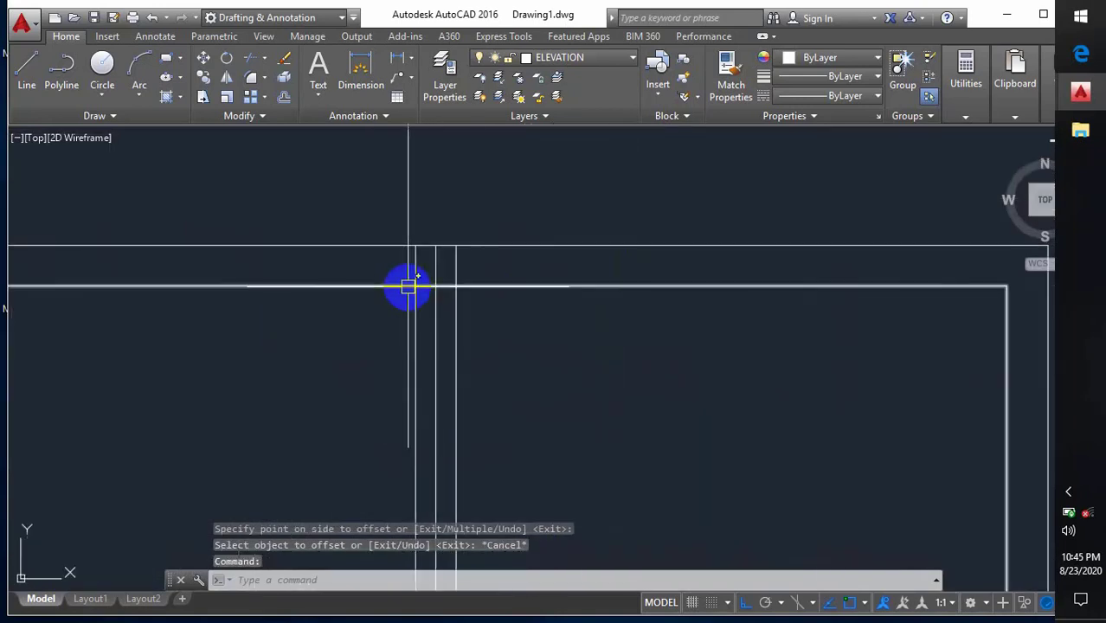
click(435, 271)
scroll(554, 263, down, 5)
middle_drag(303, 259, 728, 312)
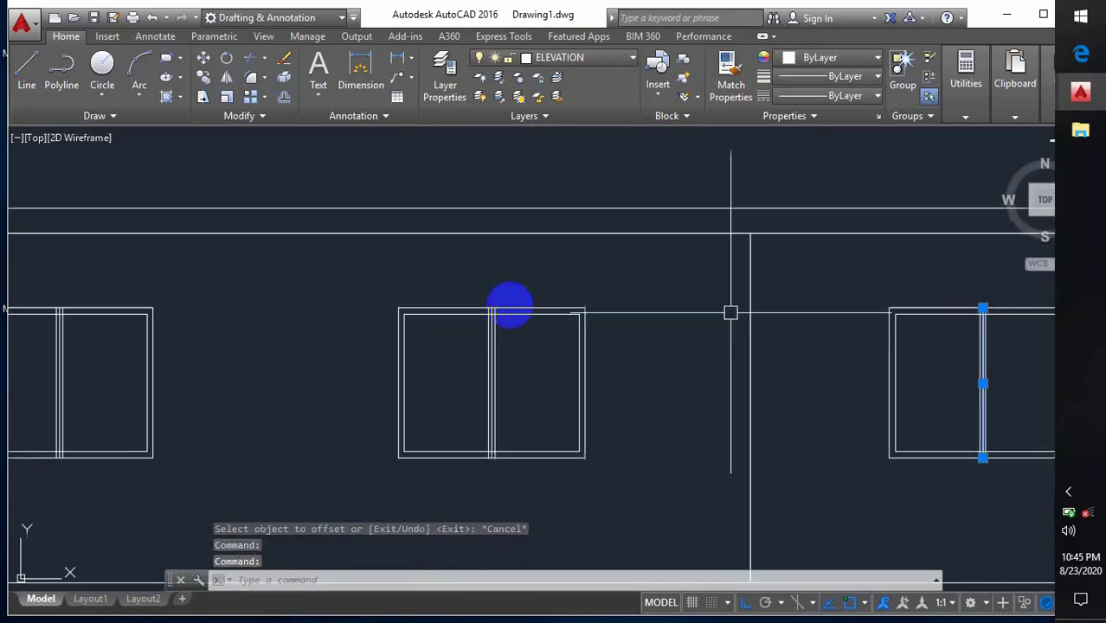
scroll(509, 307, up, 2)
scroll(450, 307, up, 5)
click(620, 281)
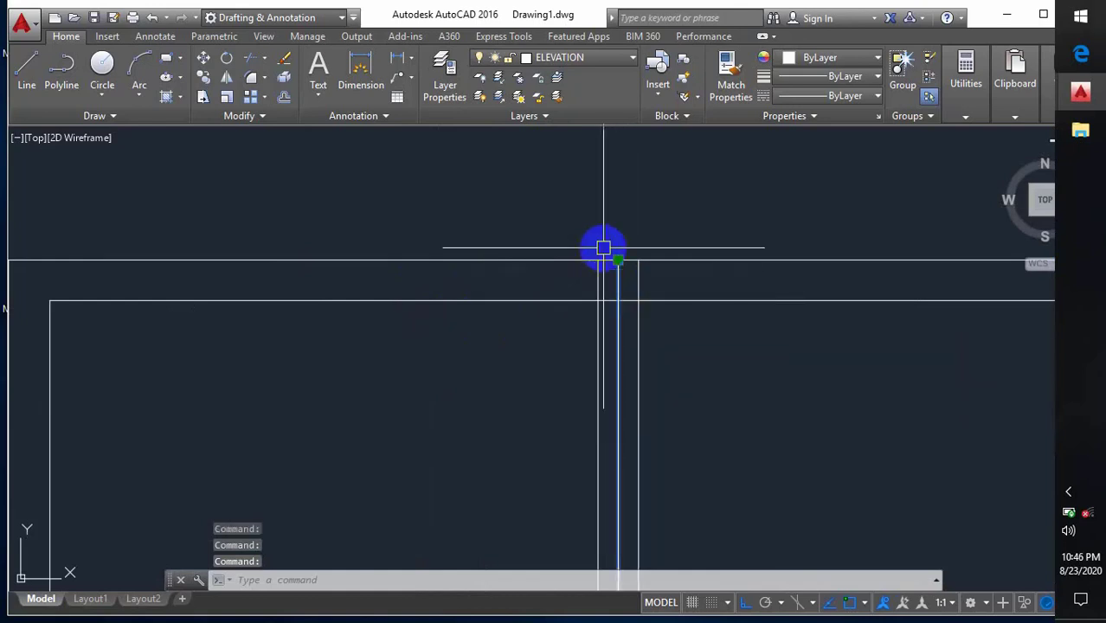
scroll(604, 247, down, 5)
scroll(332, 259, up, 1)
scroll(328, 258, up, 6)
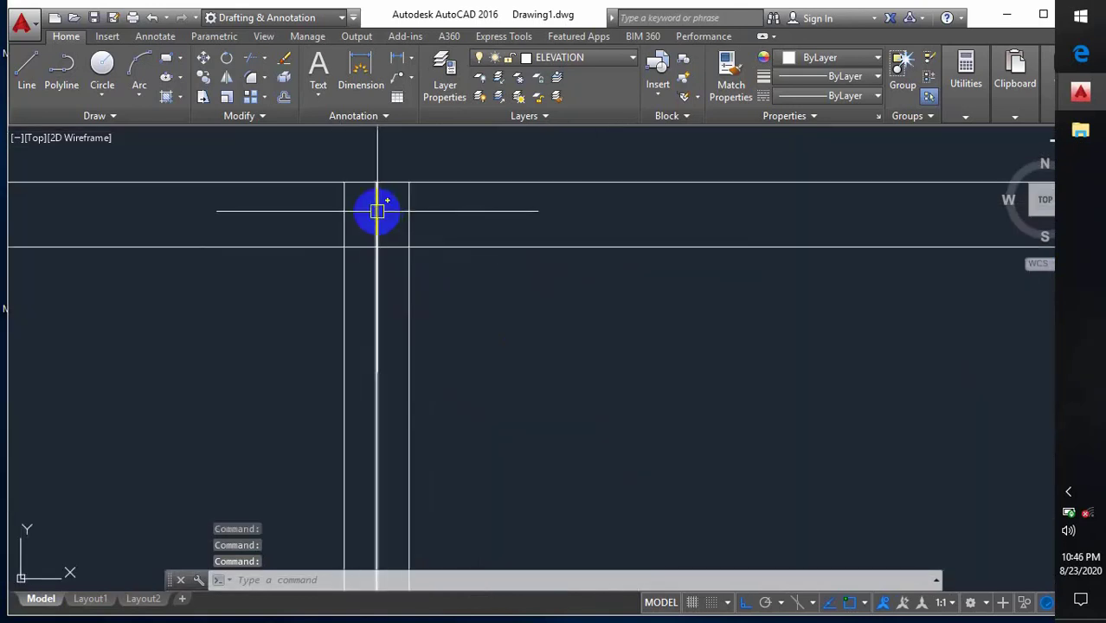
click(375, 210)
scroll(323, 338, down, 5)
key(Delete)
scroll(327, 350, down, 5)
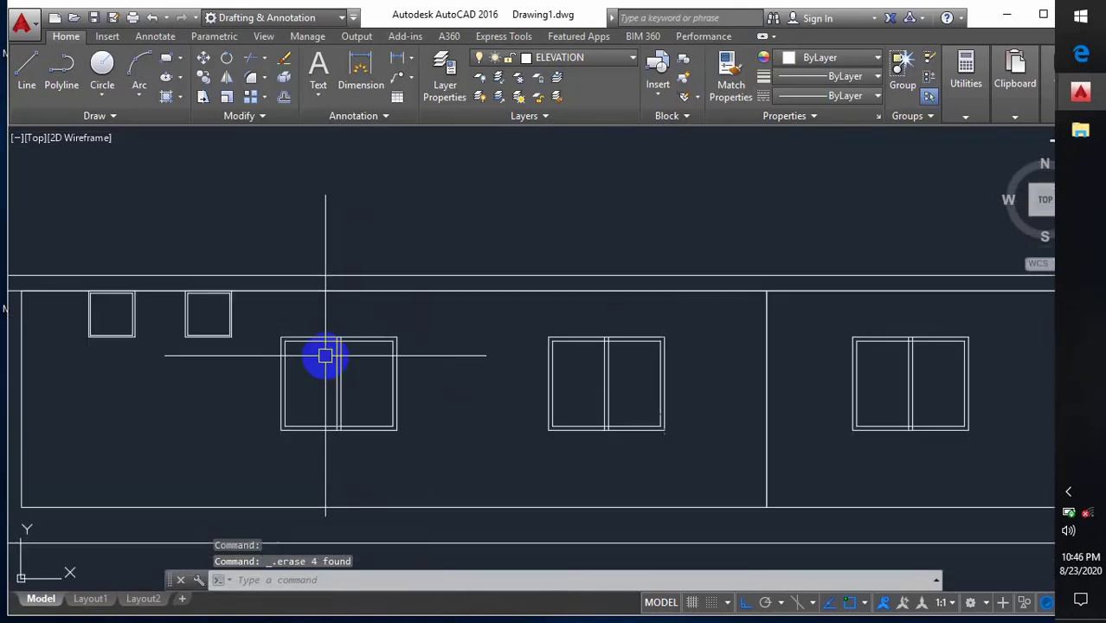
Trim the mullion and inner frame overlaps at the top of the large window beside the small windows, using all objects as cutting edges
scroll(321, 355, up, 5)
key(Return)
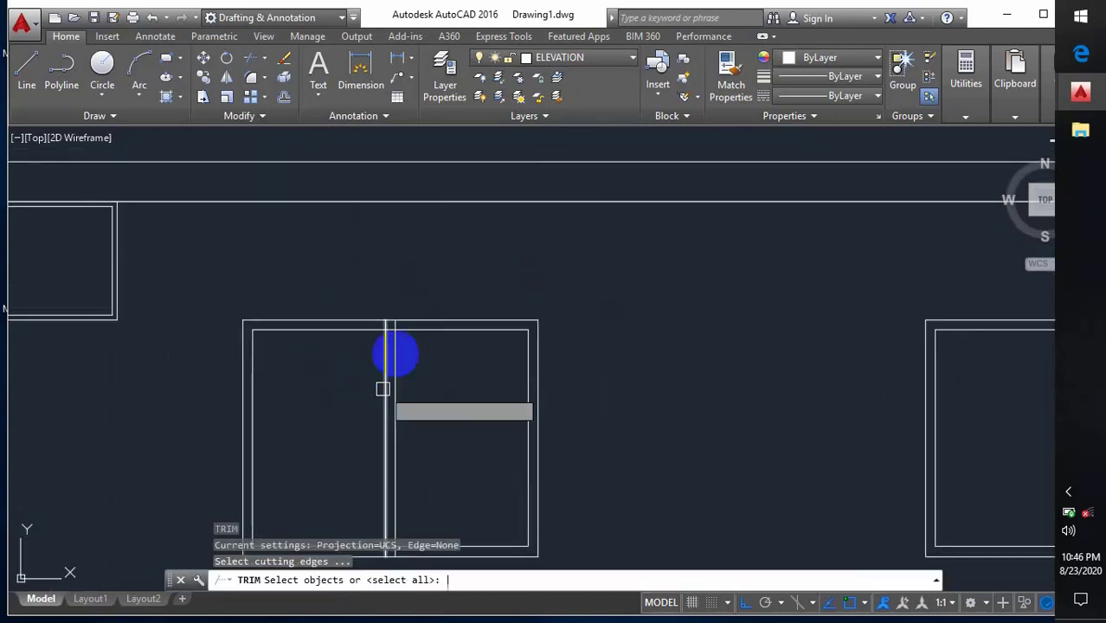
key(Return)
scroll(378, 321, up, 3)
click(379, 320)
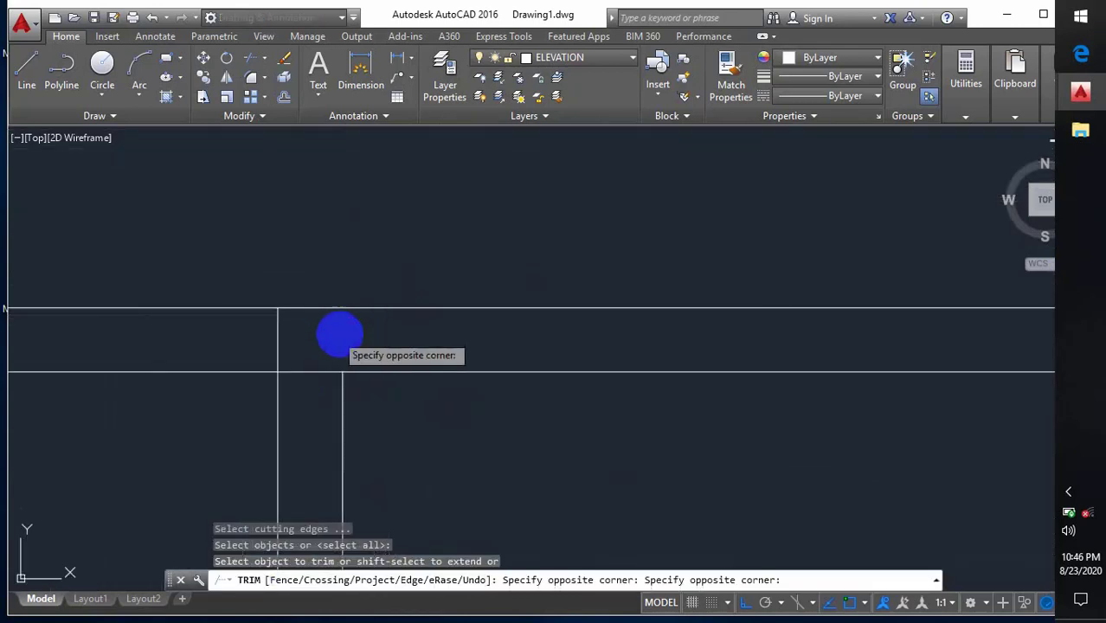
click(307, 381)
scroll(328, 313, down, 5)
Trim the mullion and inner frame overlaps at the bottom of the large window beside the small windows
scroll(362, 407, up, 1)
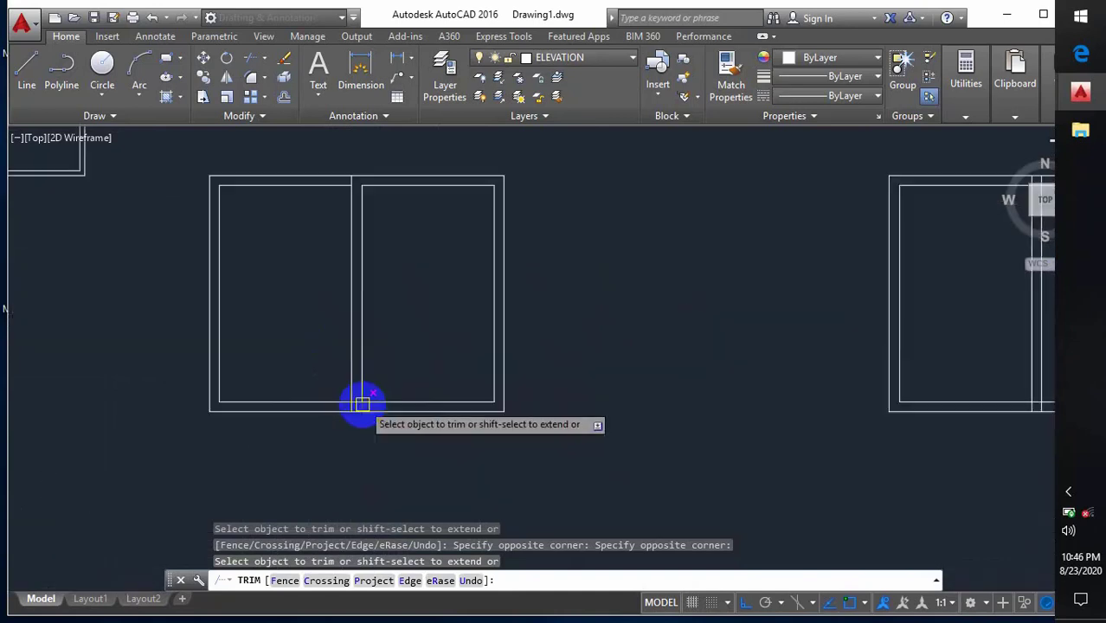
scroll(362, 403, up, 5)
click(333, 419)
click(382, 415)
click(381, 421)
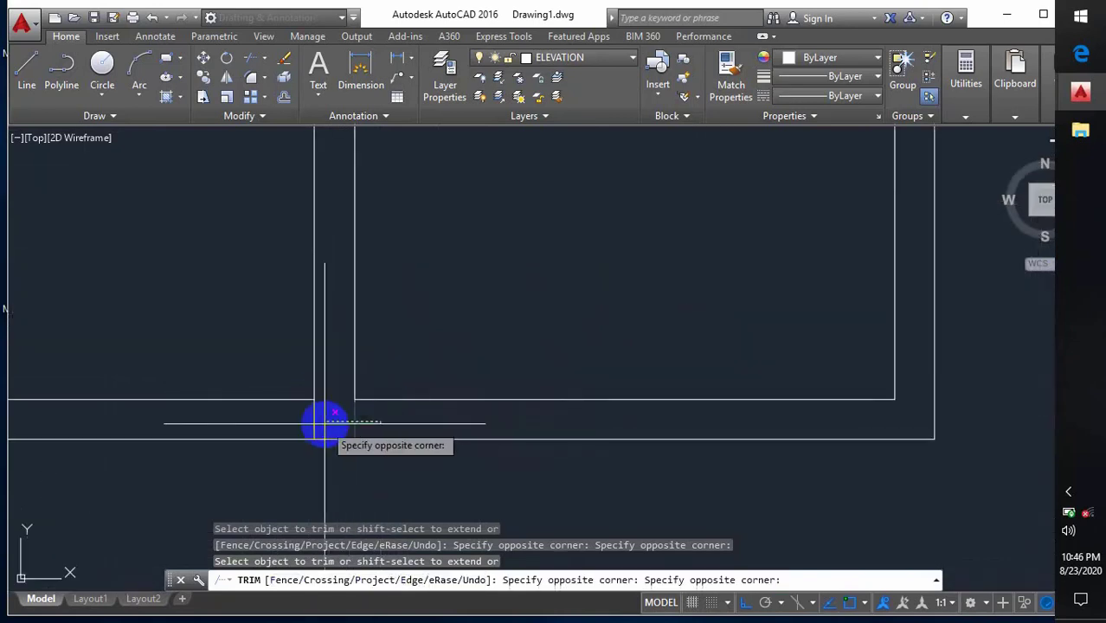
click(324, 424)
Trim the mullion and inner frame overlaps at the bottom of the bath-side window nearest the wall division
scroll(518, 443, down, 4)
scroll(684, 433, up, 5)
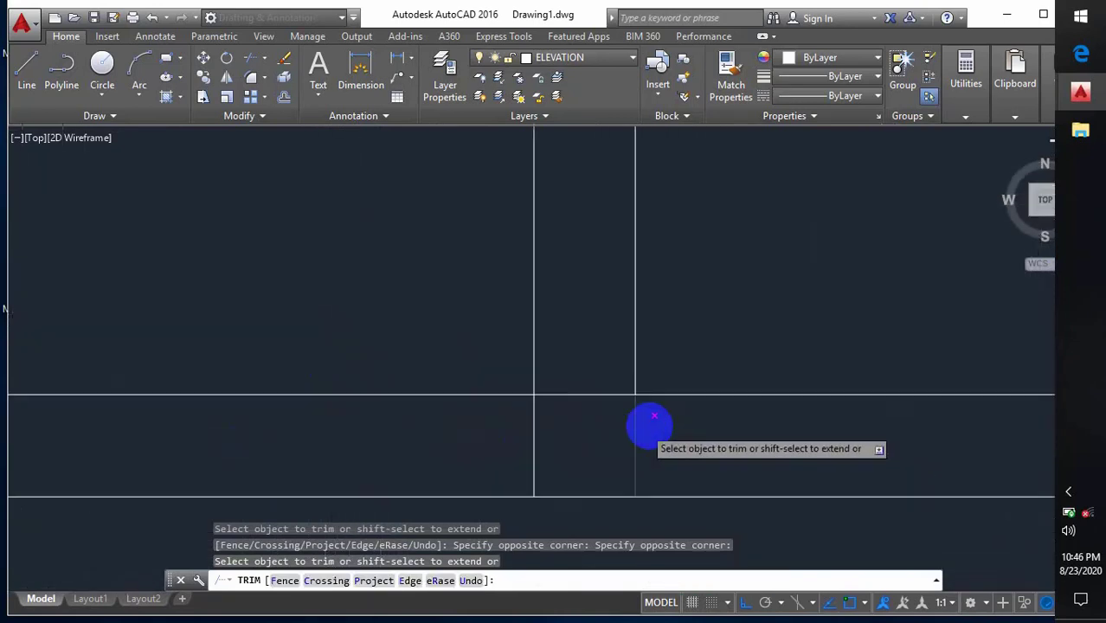
click(691, 425)
click(614, 453)
click(616, 372)
click(583, 435)
Trim the mullion and inner frame overlaps at the top of the bath-side window nearest the wall division
scroll(583, 468, down, 5)
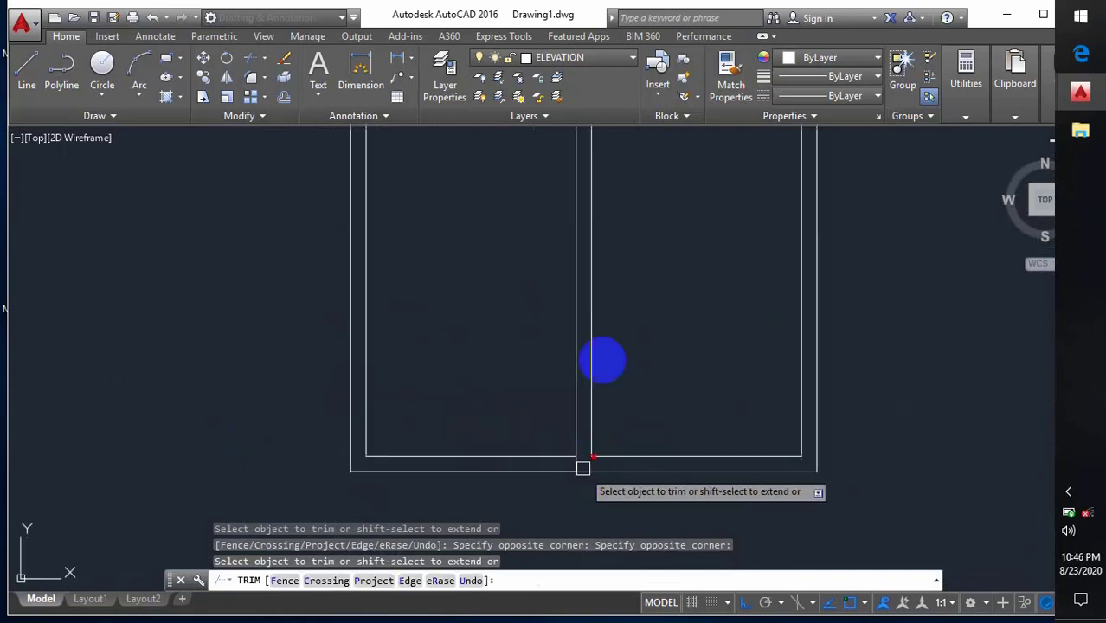
middle_drag(613, 307, 581, 547)
scroll(563, 368, up, 5)
click(579, 377)
click(515, 401)
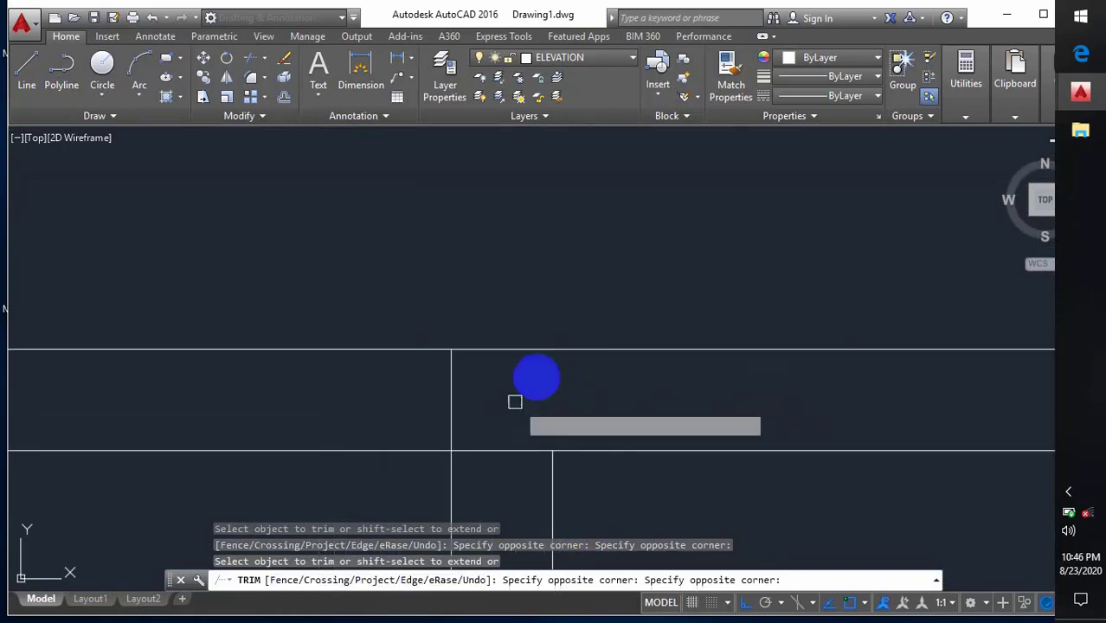
click(537, 376)
click(498, 472)
Trim the mullion and inner frame overlaps at the top of the garage-side window nearest the wall division
scroll(310, 297, down, 8)
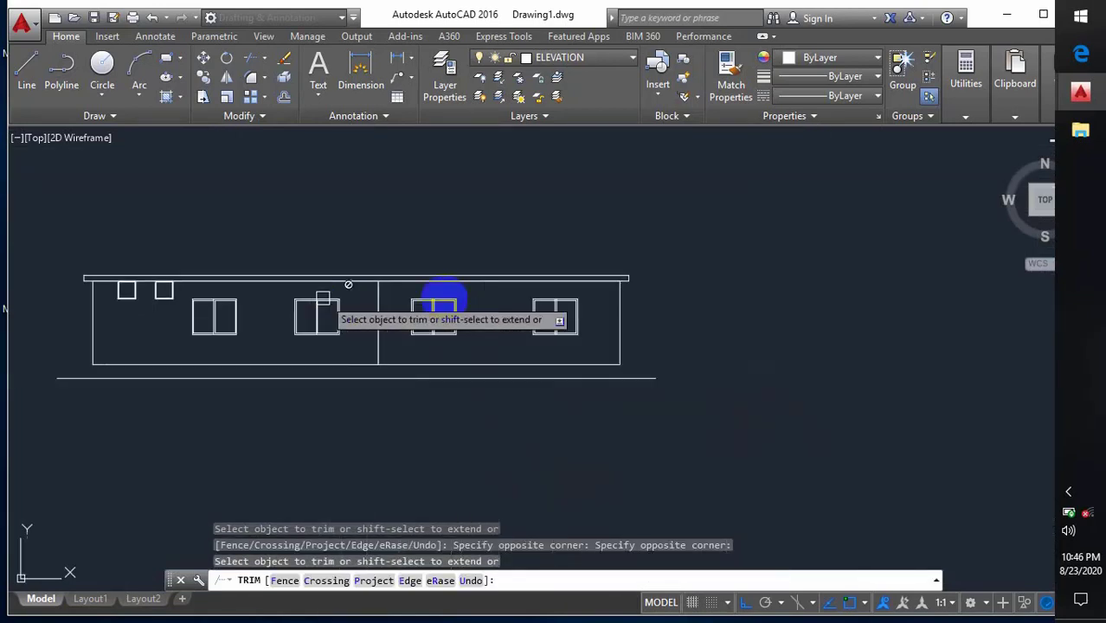
scroll(444, 303, up, 10)
click(549, 221)
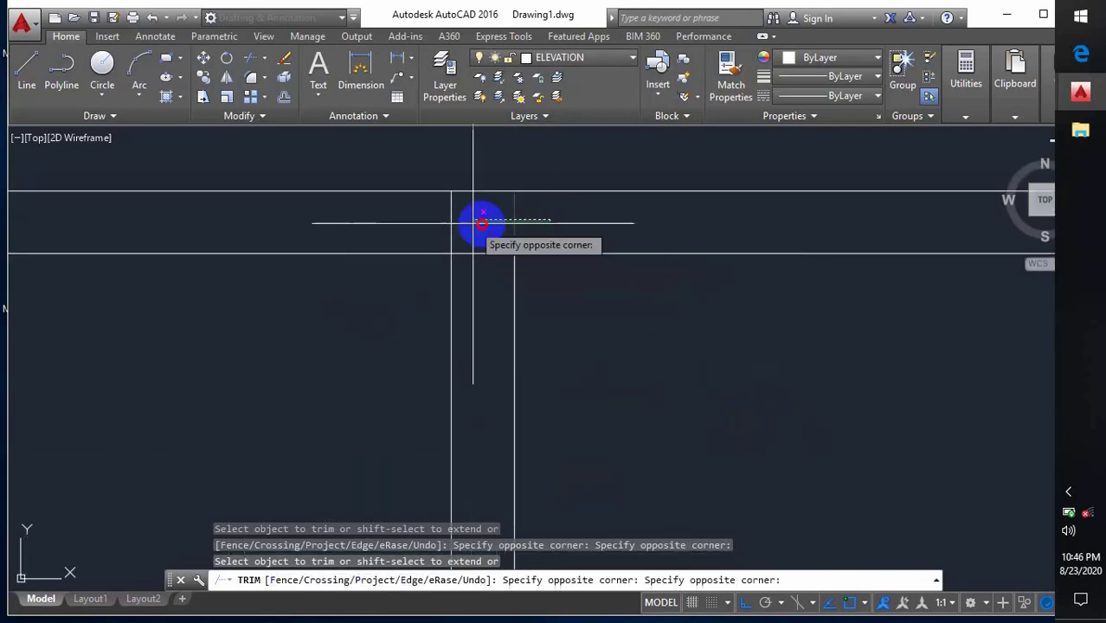
click(476, 311)
scroll(484, 285, down, 6)
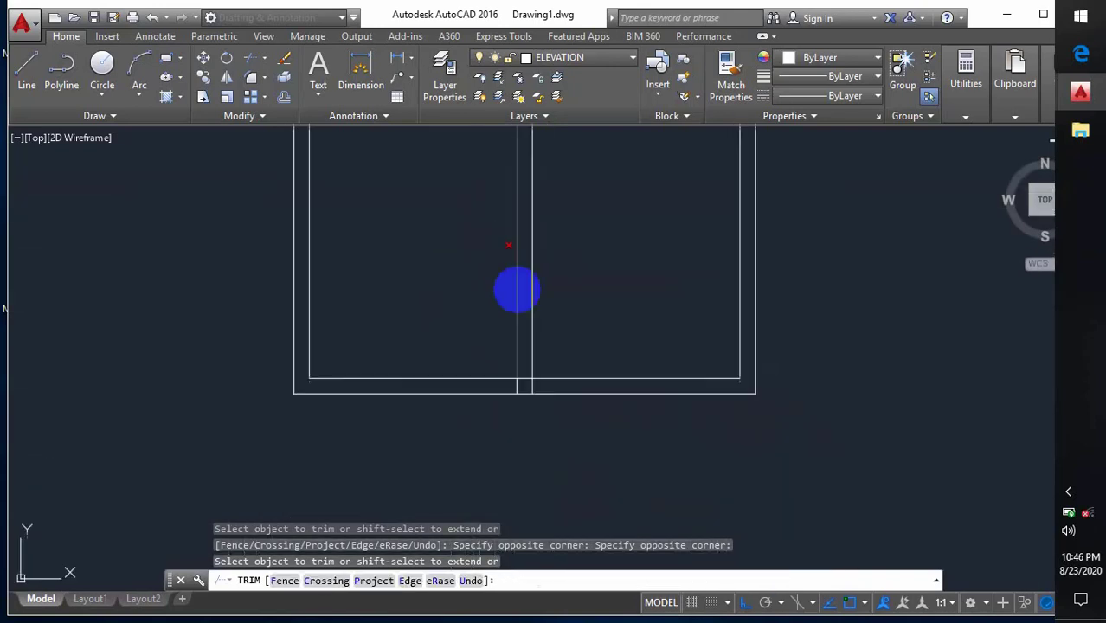
Trim the mullion and inner frame overlaps at the bottom of the garage-side window nearest the wall division
scroll(524, 393, up, 6)
click(568, 417)
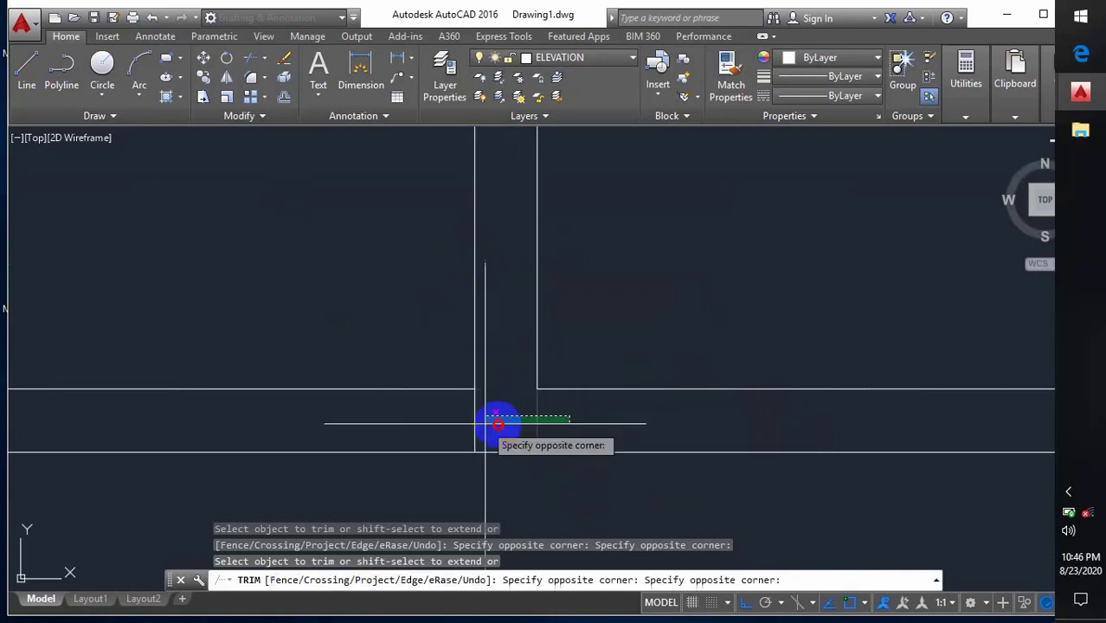
click(498, 424)
scroll(451, 419, down, 5)
scroll(346, 424, down, 4)
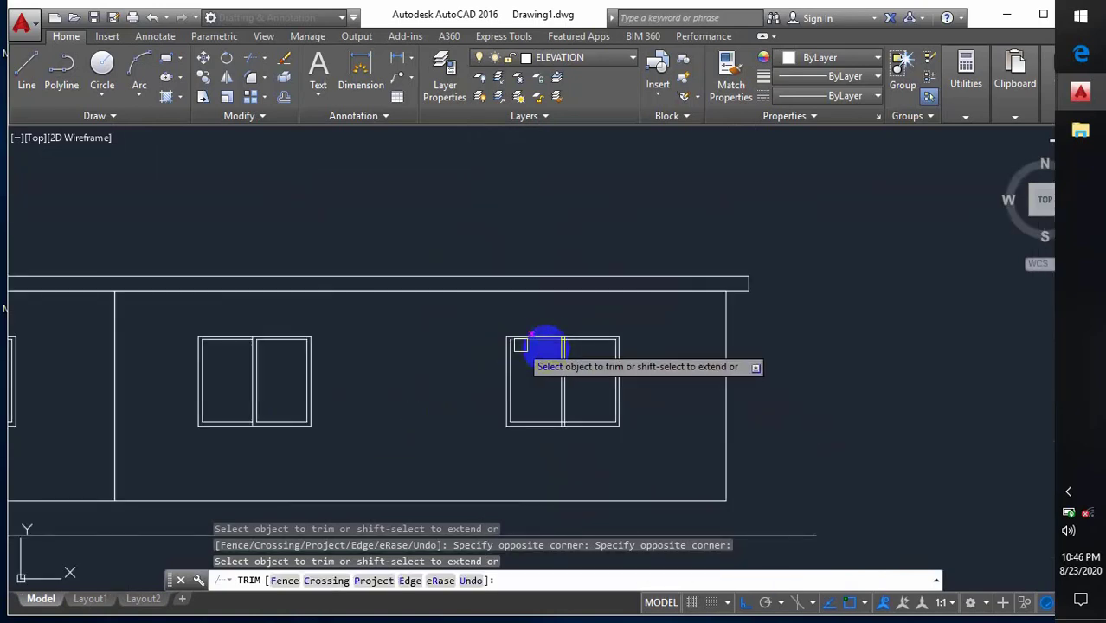
Trim the mullion and inner frame overlaps at the top of the garage-side window at the building's outer end
scroll(520, 345, up, 6)
click(530, 314)
click(489, 327)
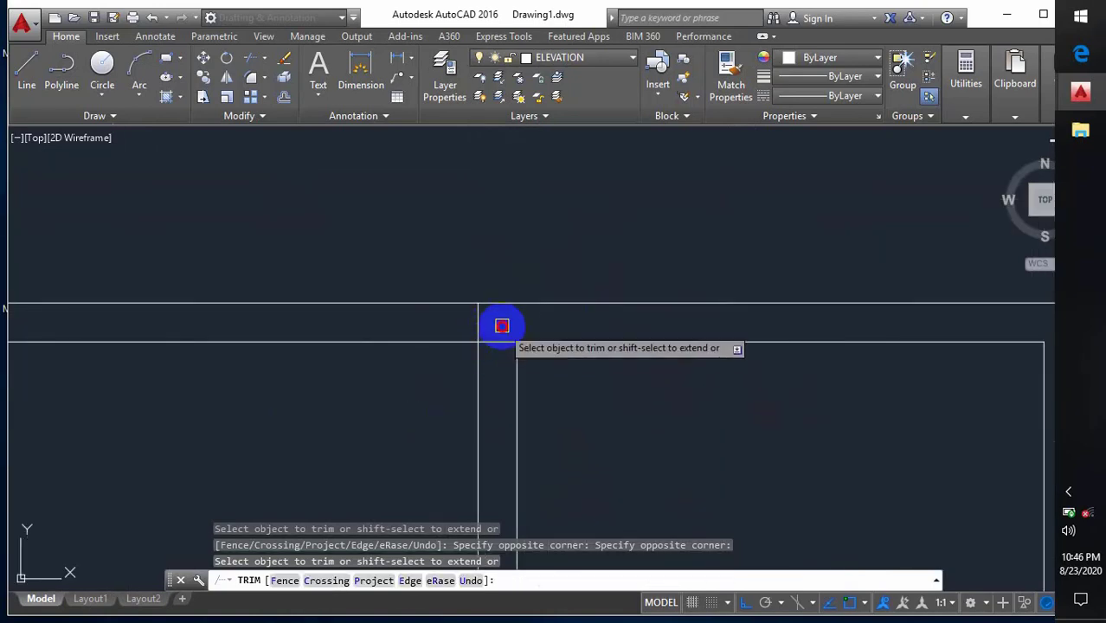
scroll(508, 359, down, 6)
Trim the mullion and inner frame overlaps at the bottom of the outer-end garage-side window and finish trimming
scroll(497, 468, up, 5)
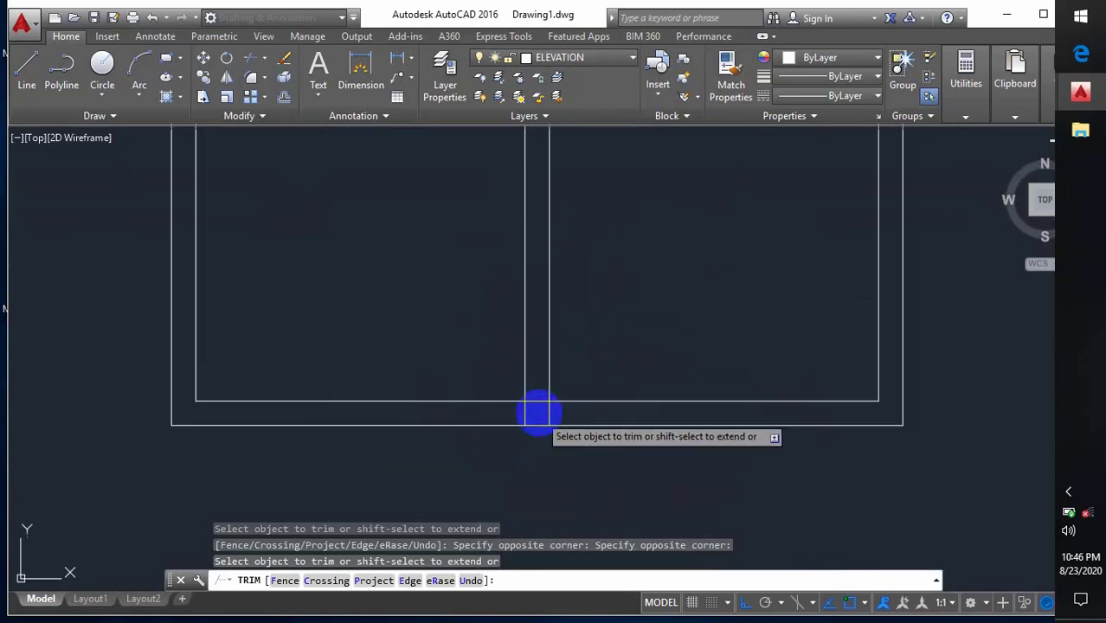
scroll(541, 414, up, 5)
click(557, 334)
click(521, 407)
click(572, 401)
click(542, 414)
scroll(558, 421, down, 10)
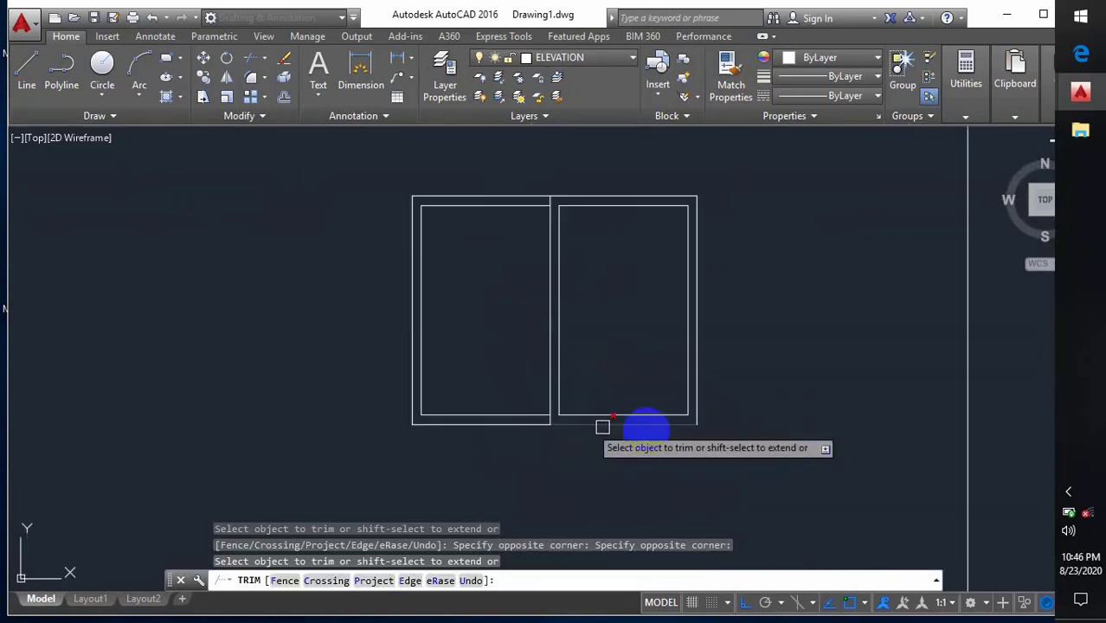
scroll(692, 438, down, 6)
key(Escape)
middle_drag(378, 451, 593, 420)
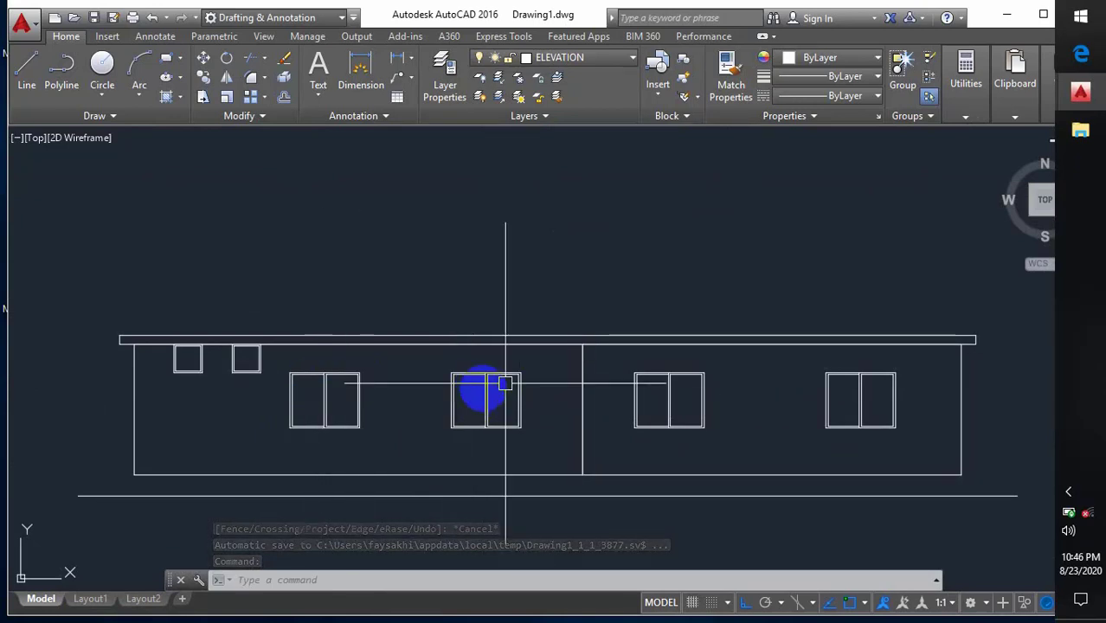
Draw a horizontal line along the window heads, from the first large window's outer top corner to the last window's outer top corner
text(l)
key(Return)
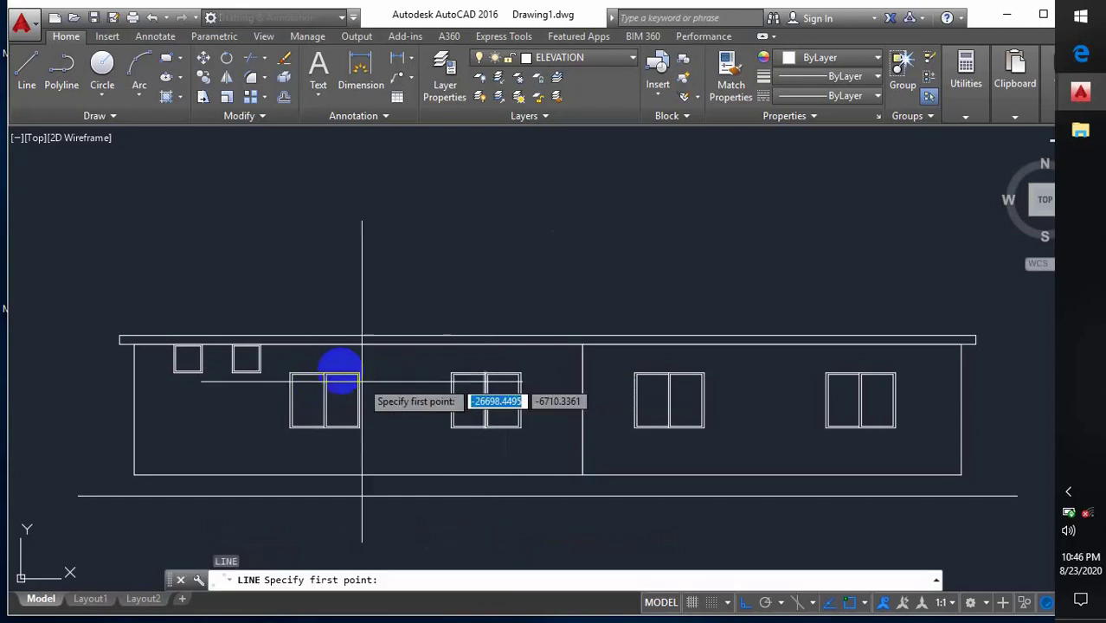
scroll(284, 370, up, 6)
click(284, 398)
scroll(197, 377, down, 4)
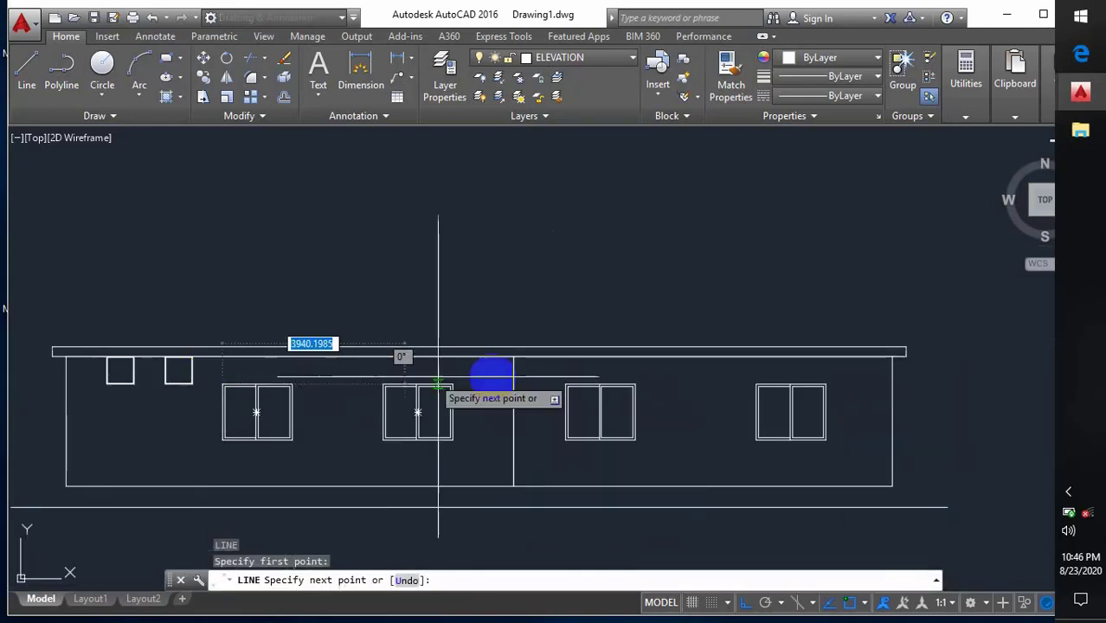
scroll(822, 381, up, 4)
click(845, 369)
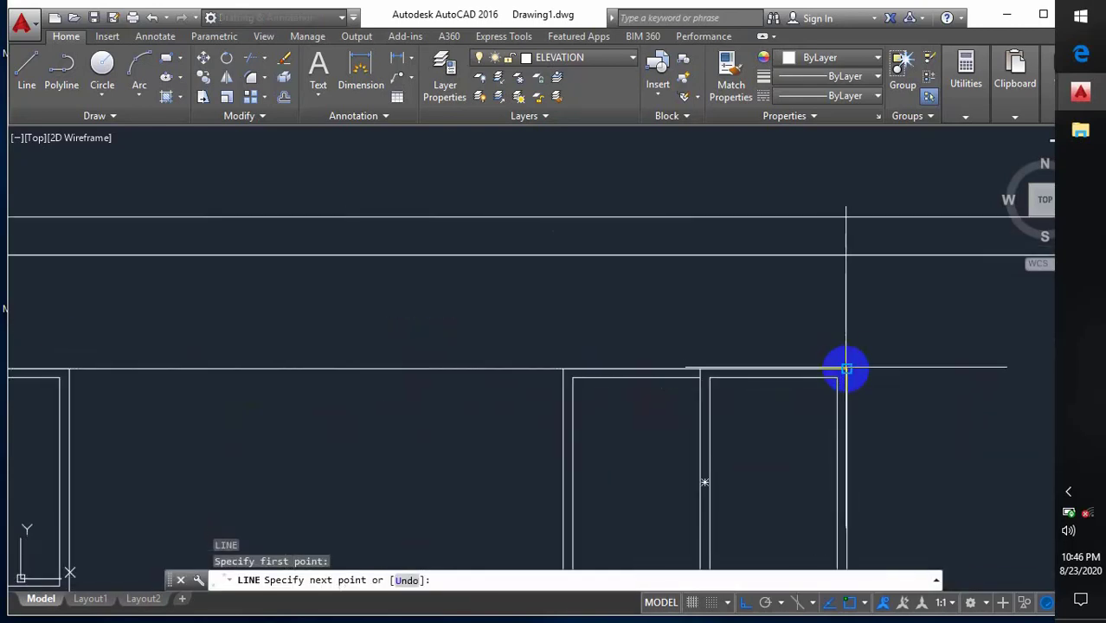
key(Escape)
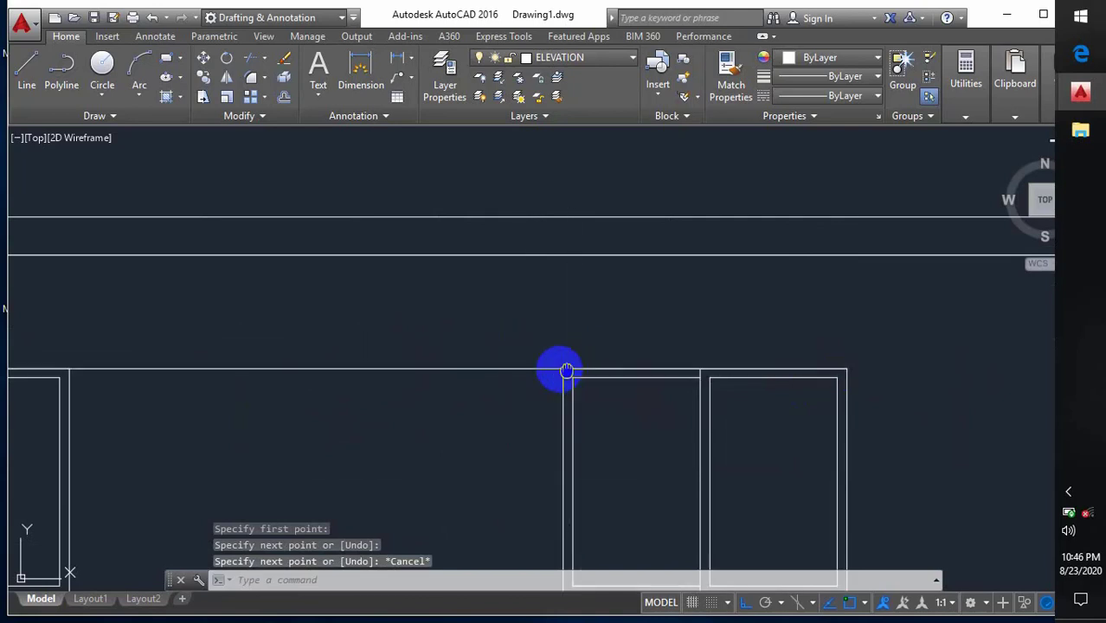
Draw a line along the top edge of the outer-end garage-side window, from one outer frame corner to the other
scroll(569, 371, down, 4)
scroll(627, 366, up, 4)
key(Return)
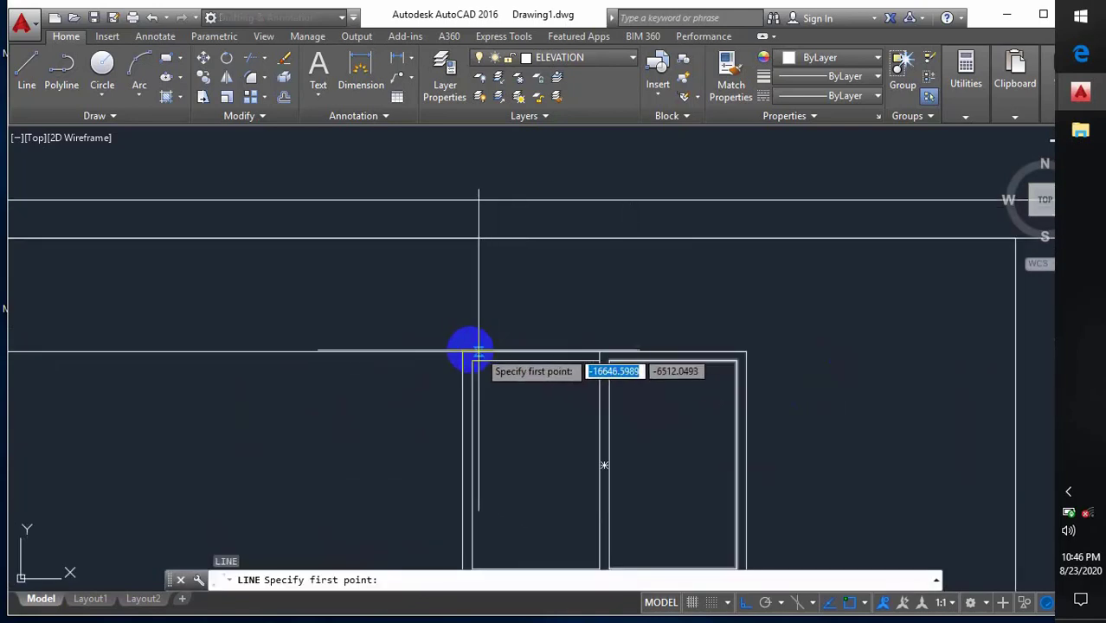
click(463, 352)
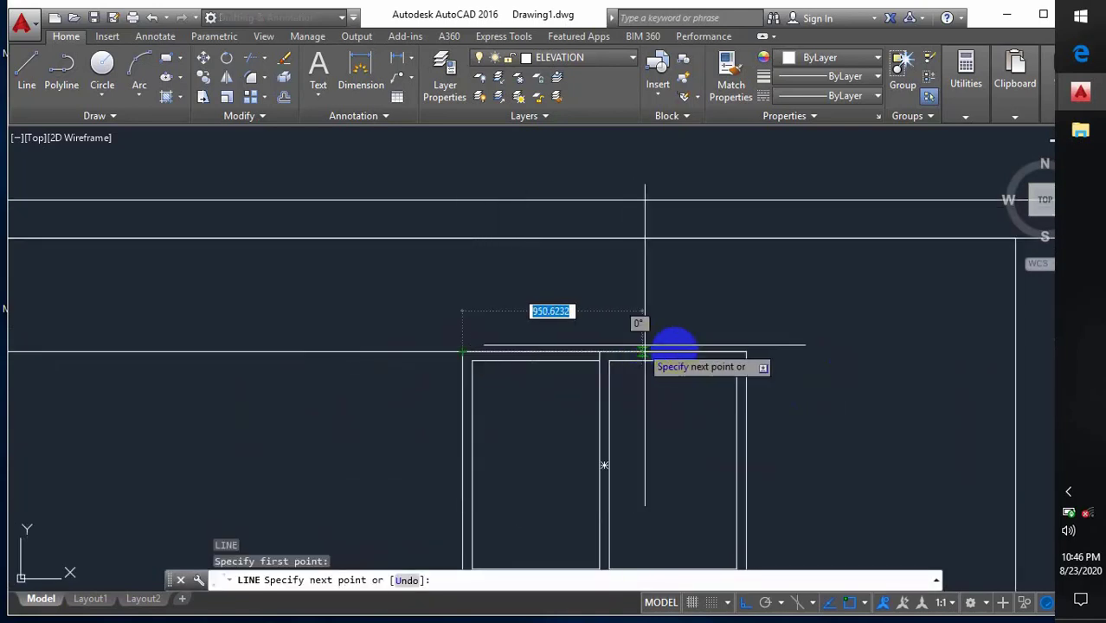
click(746, 352)
key(Escape)
Stretch both ends of the line on top of the outer-end garage-side window outward by 100
click(688, 352)
click(746, 352)
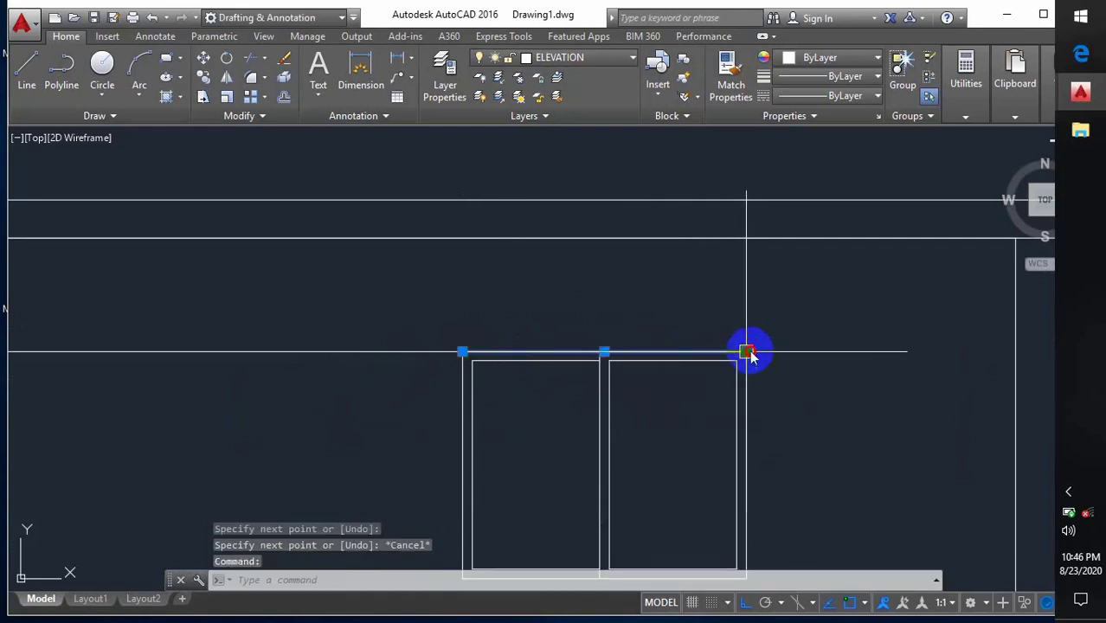
drag(749, 353, 783, 348)
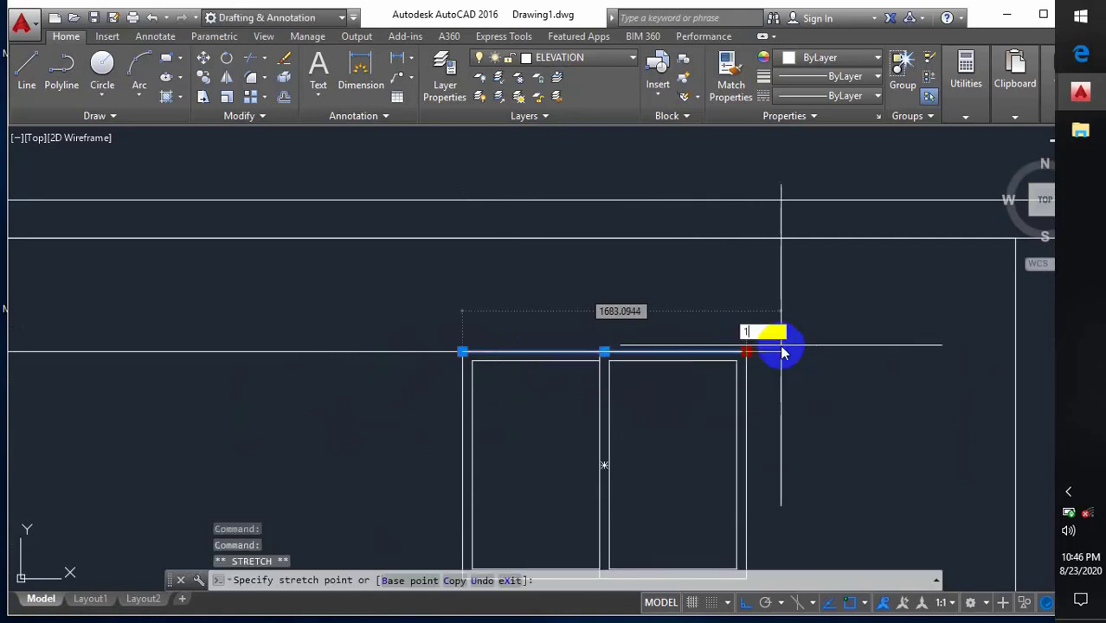
text(100)
key(Return)
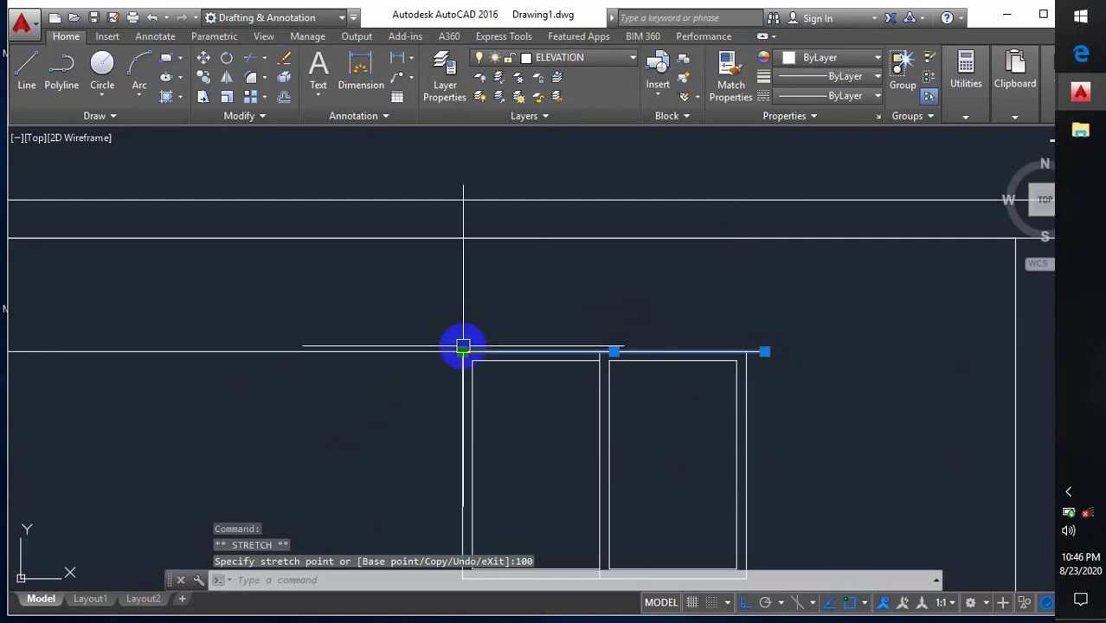
drag(461, 352, 435, 360)
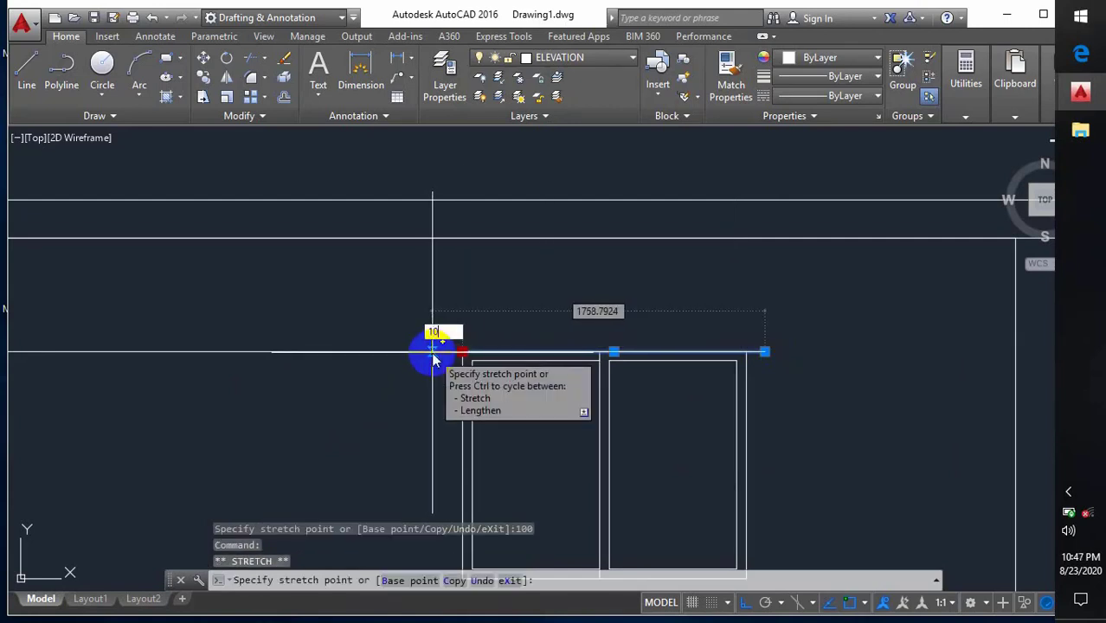
text(100)
key(Return)
key(Escape)
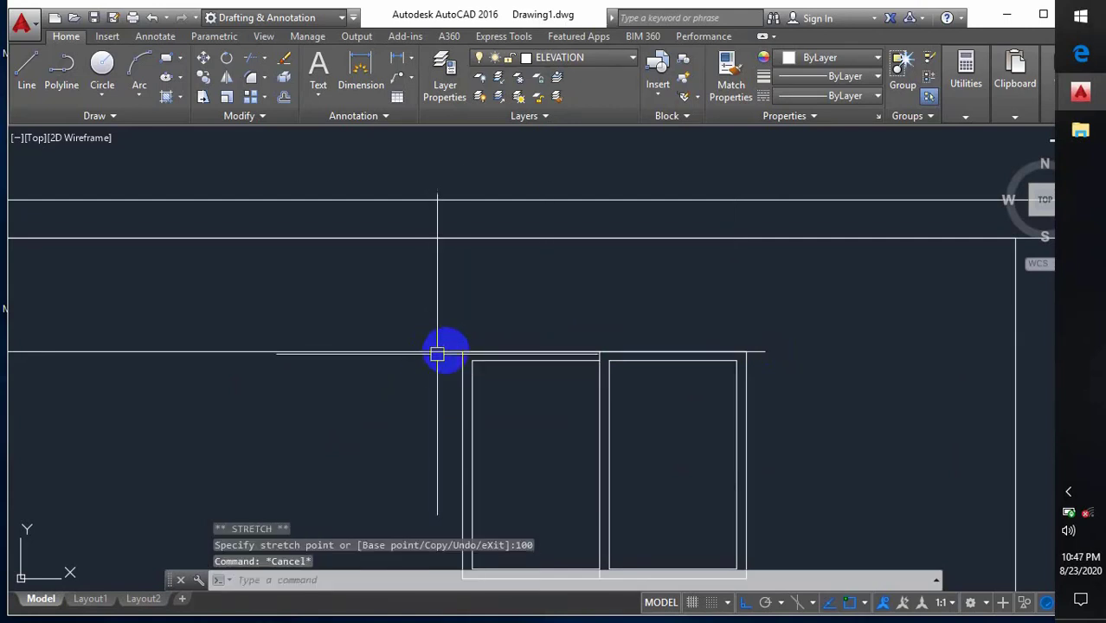
Offset the extended line above the outer-end garage-side window upward by 100
text(O)
key(Return)
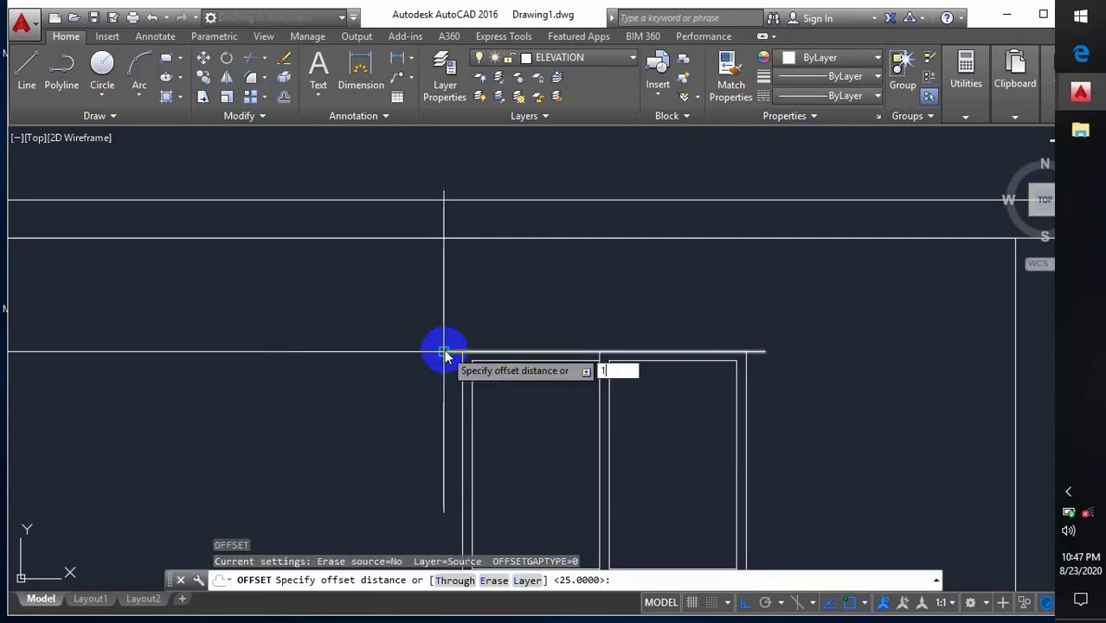
key(Return)
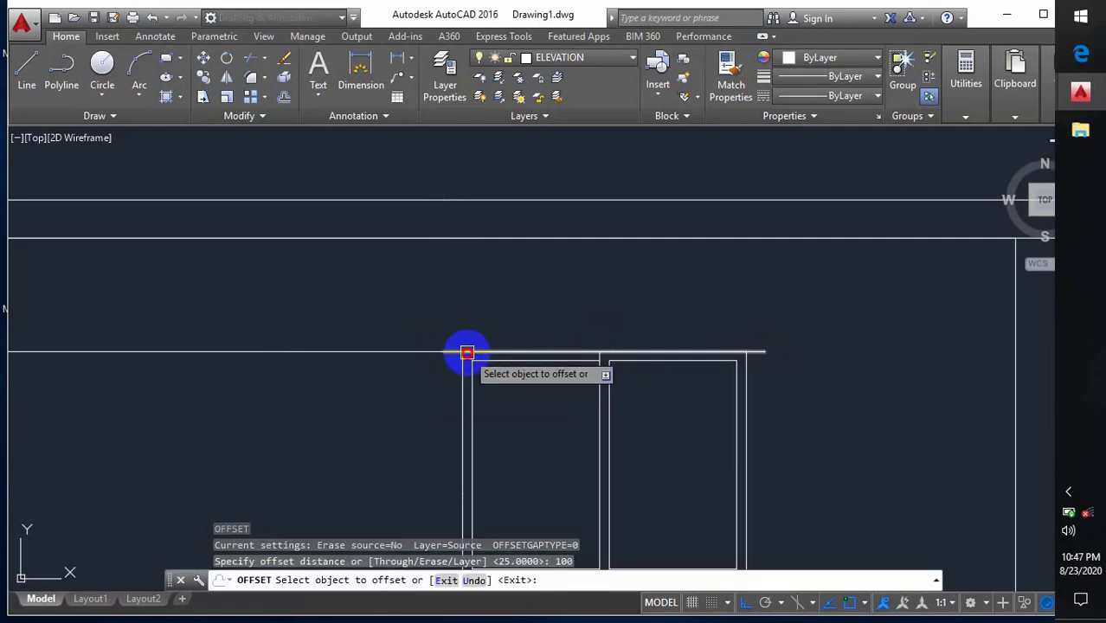
click(468, 352)
click(470, 313)
key(Escape)
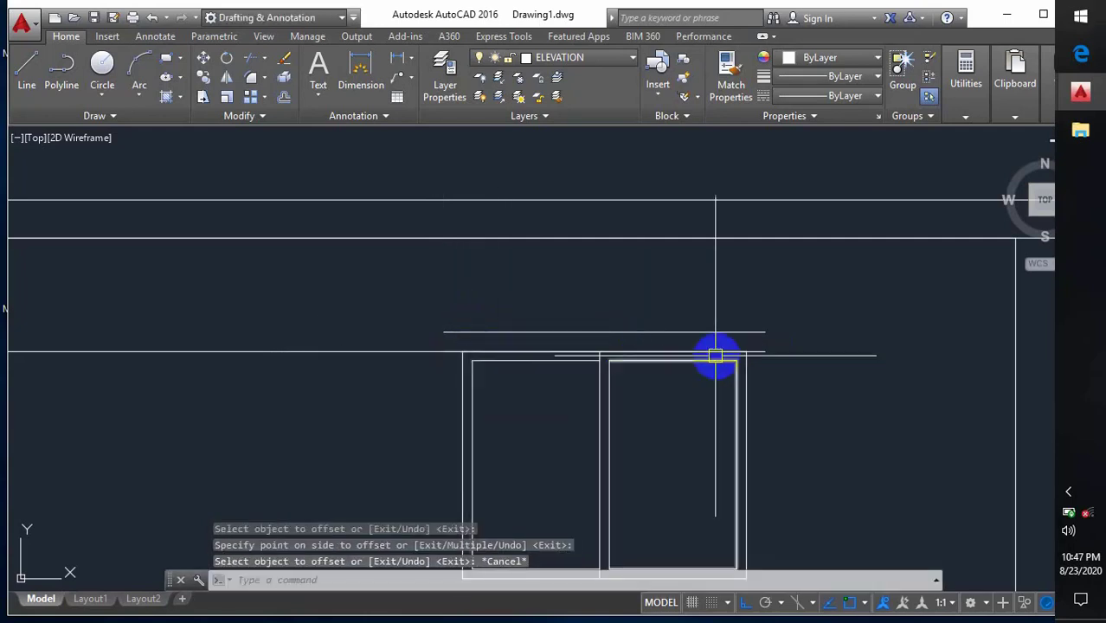
Close both ends of the lintel with short vertical lines between its upper and lower lines
text(l)
key(Return)
click(765, 331)
click(764, 352)
key(Return)
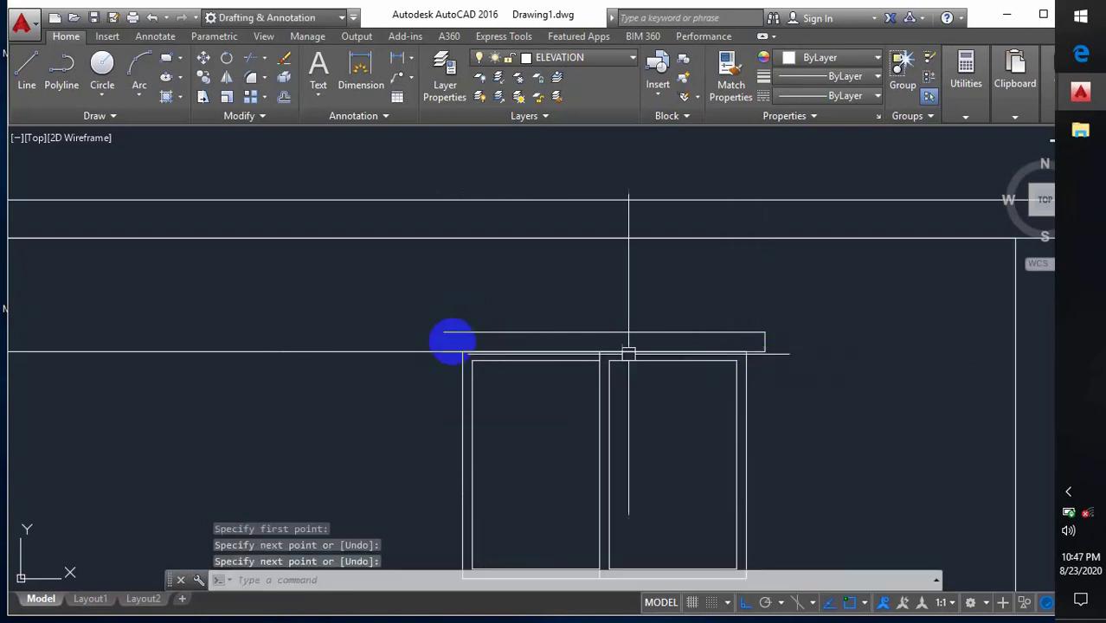
key(Return)
click(442, 352)
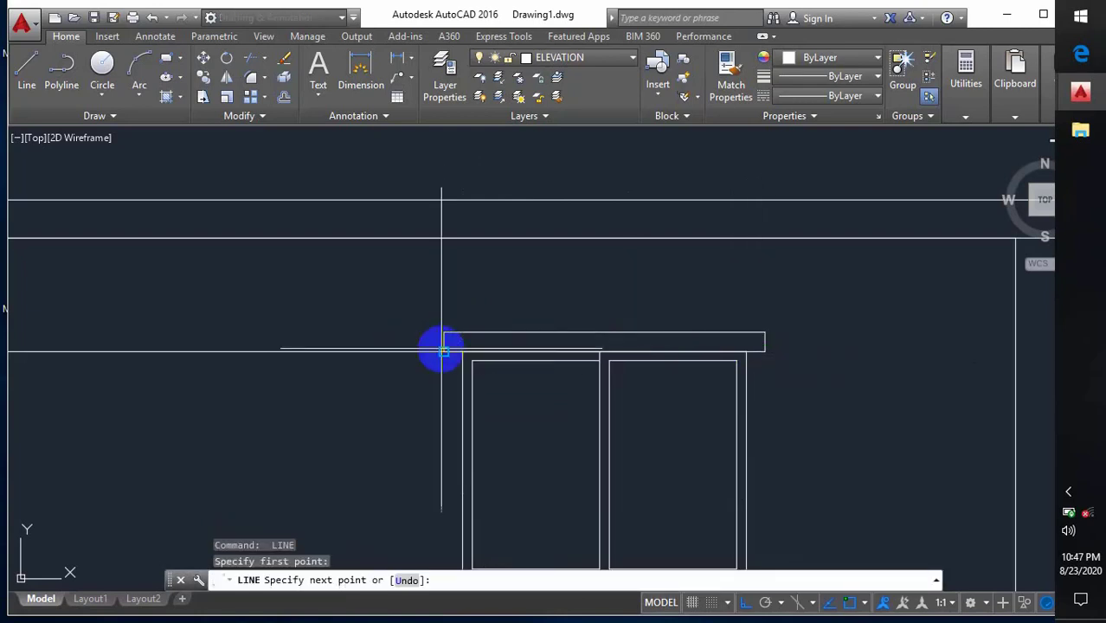
click(442, 332)
key(Return)
Offset the lintel's top line downward by 25
text(o)
key(Return)
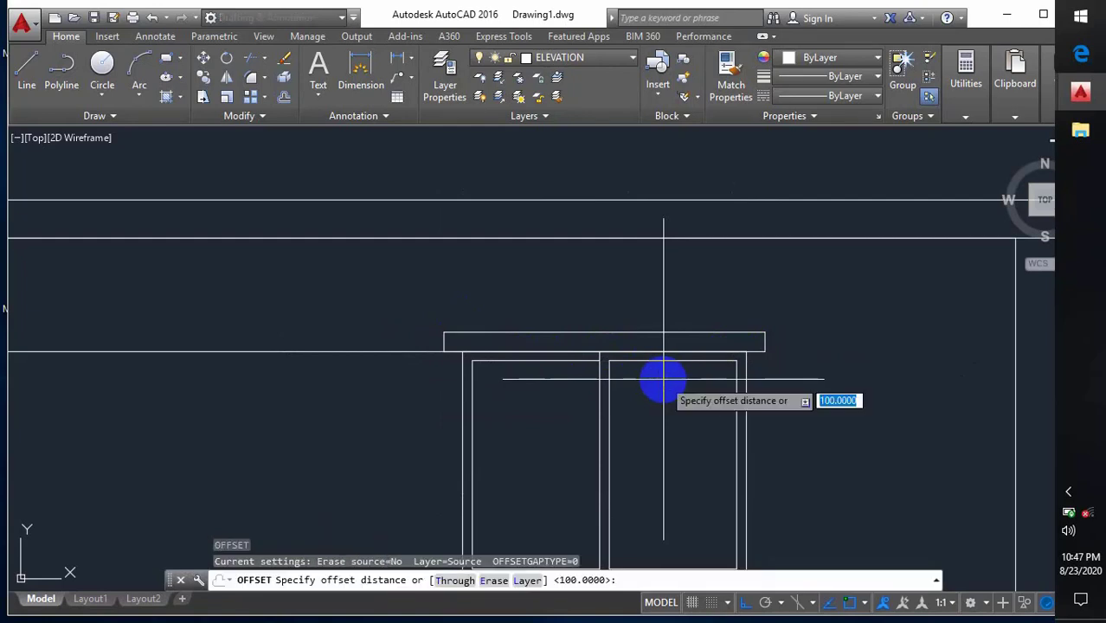
key(Return)
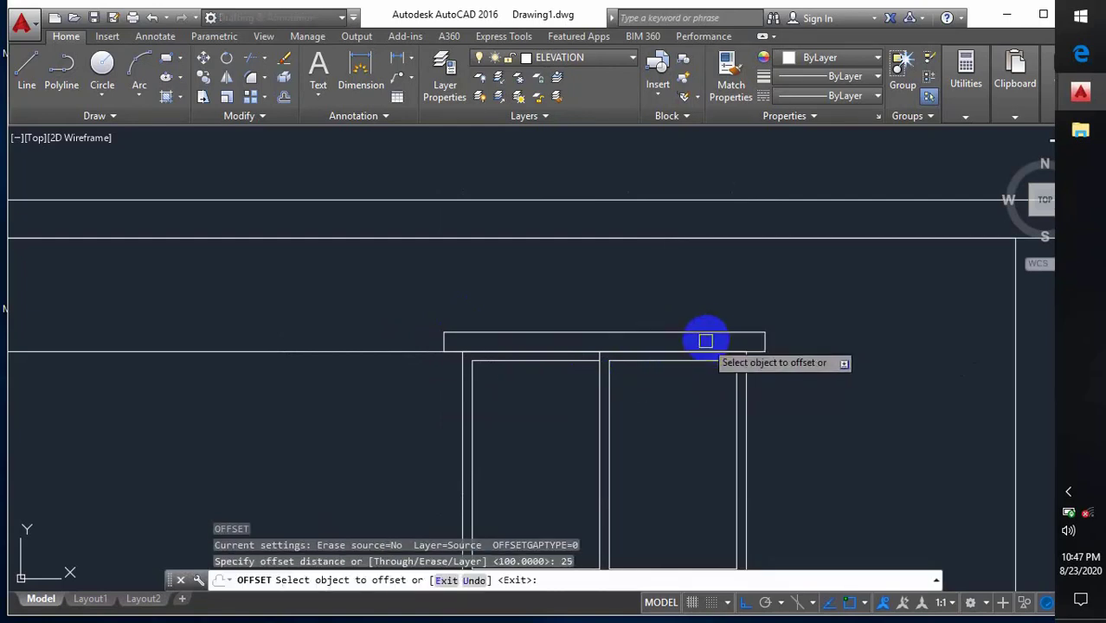
click(705, 341)
click(807, 425)
key(Escape)
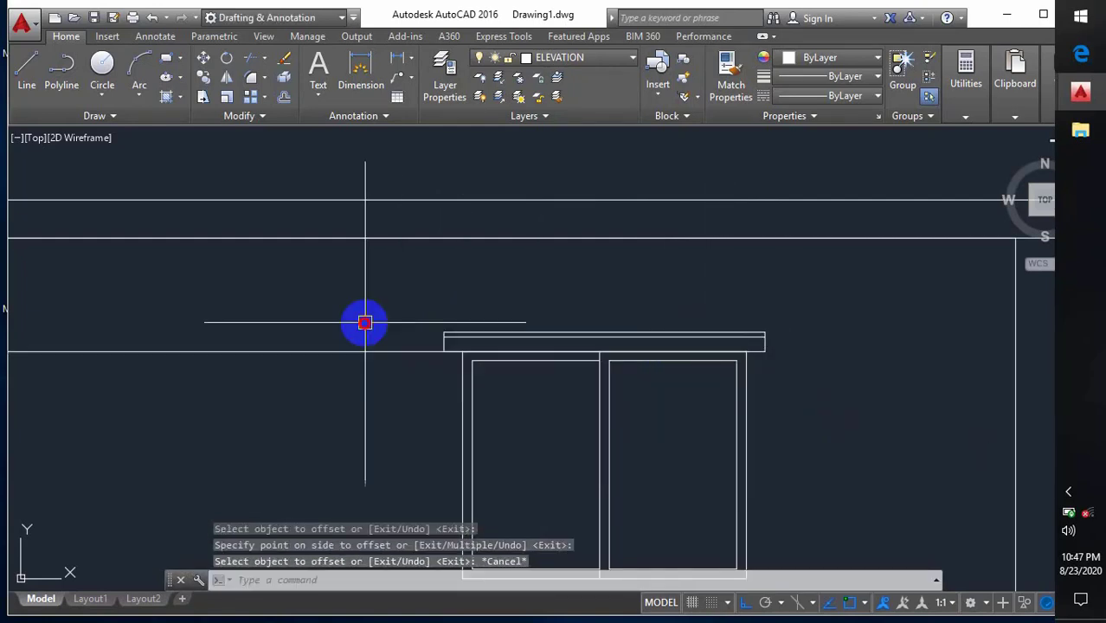
Delete the long horizontal line running across the window heads
click(364, 323)
click(343, 356)
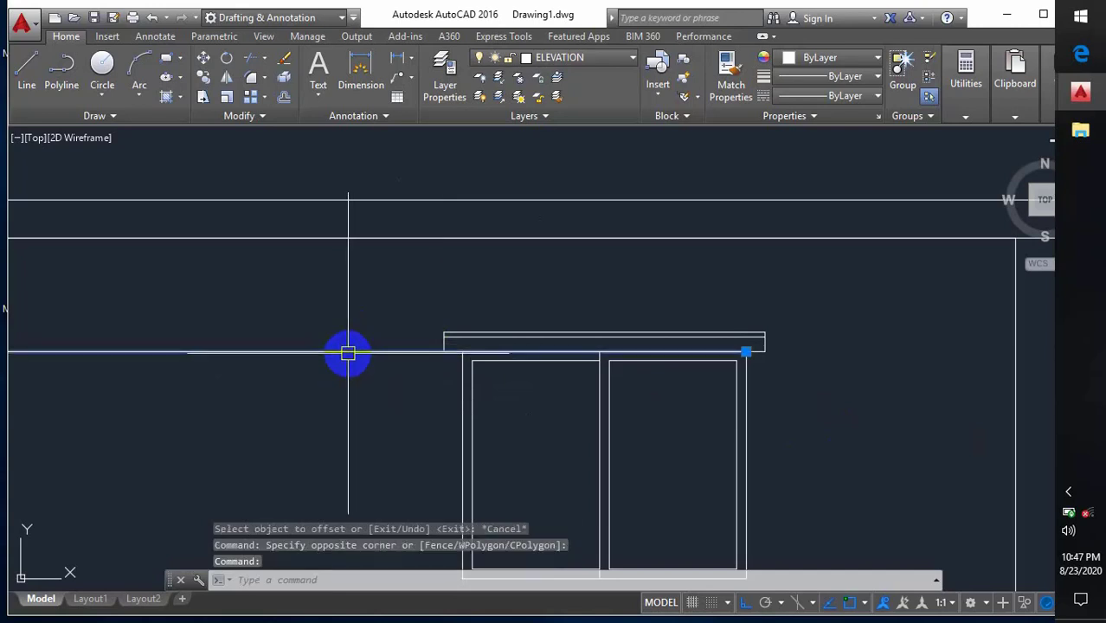
key(Delete)
Copy the complete lintel from the window's top outer corner onto the garage-side window nearest the wall division
click(382, 294)
click(840, 373)
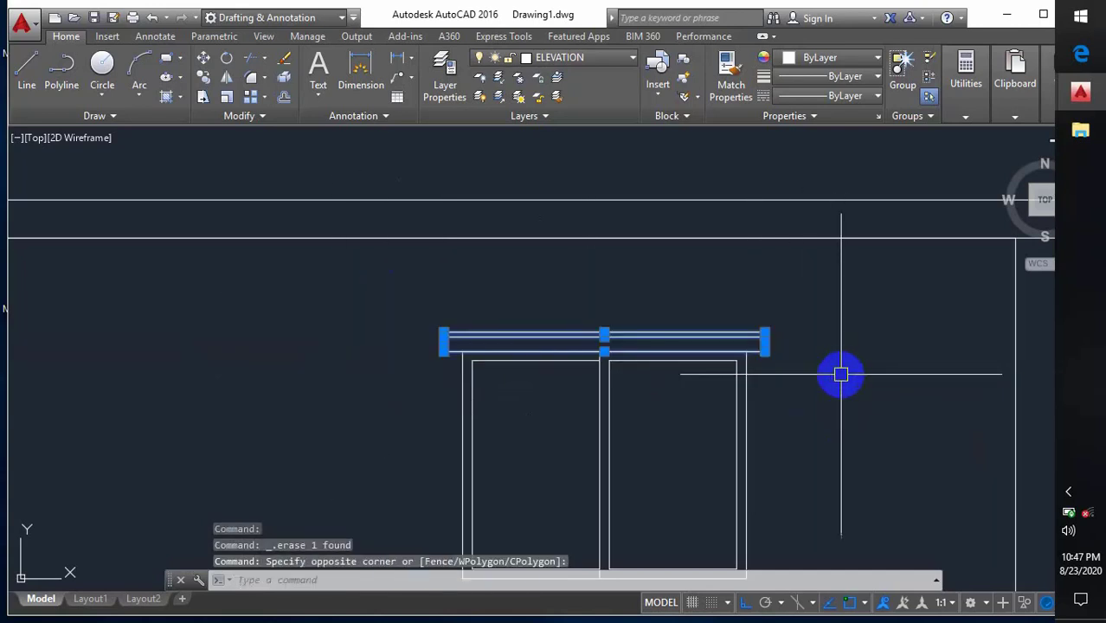
text(co)
key(Return)
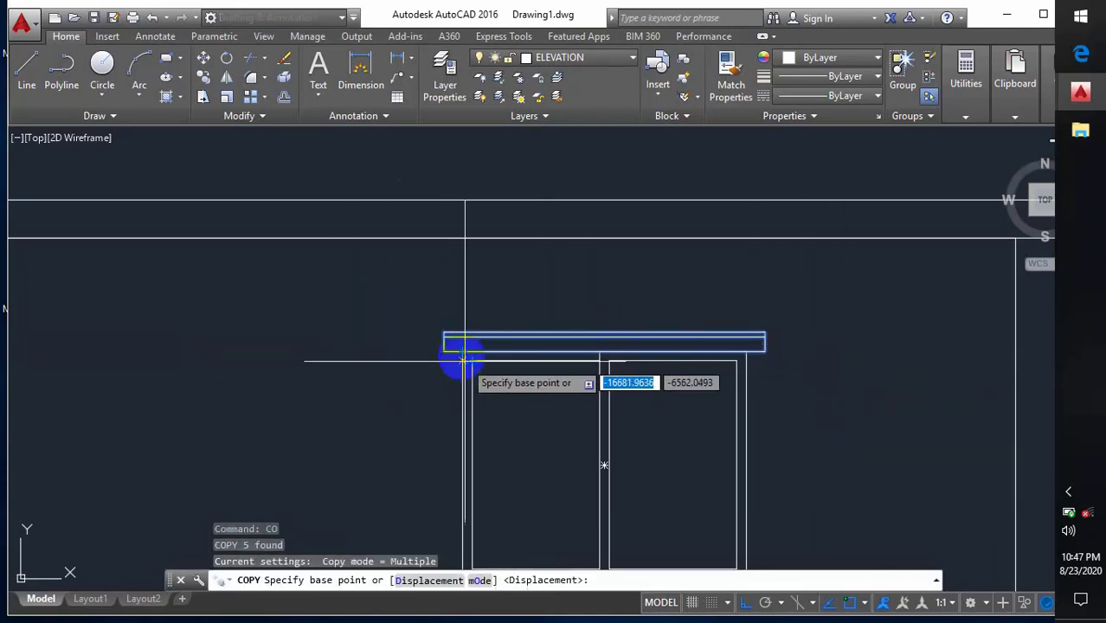
click(465, 360)
scroll(657, 346, down, 3)
scroll(519, 346, up, 4)
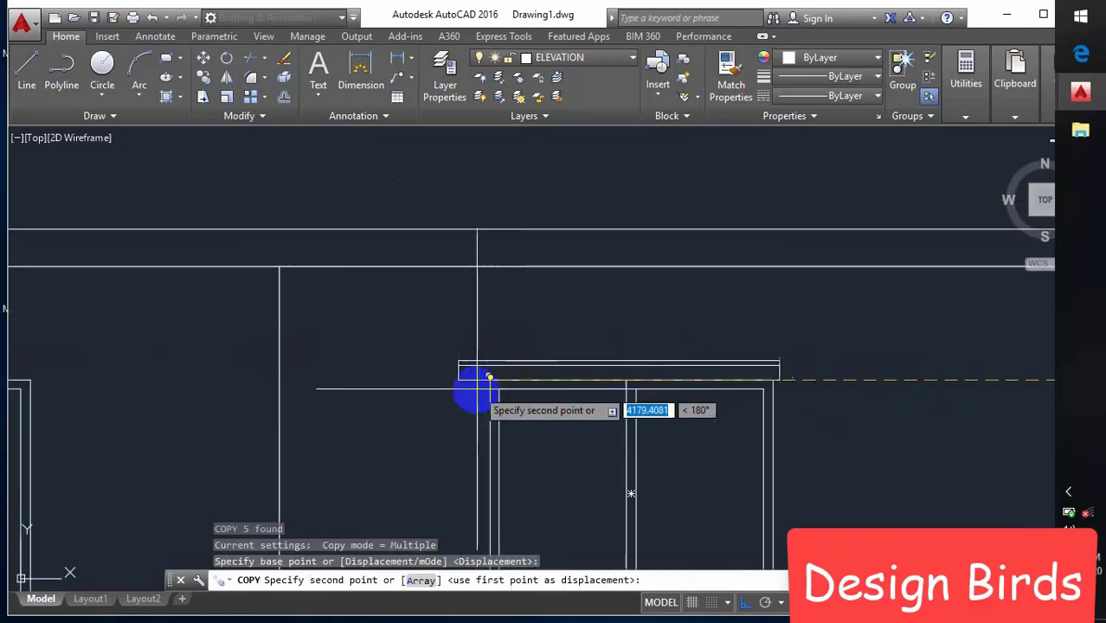
click(484, 379)
Place further copies of the lintel on top of both large bath-side windows and end the copying
scroll(778, 345, down, 4)
scroll(372, 345, up, 4)
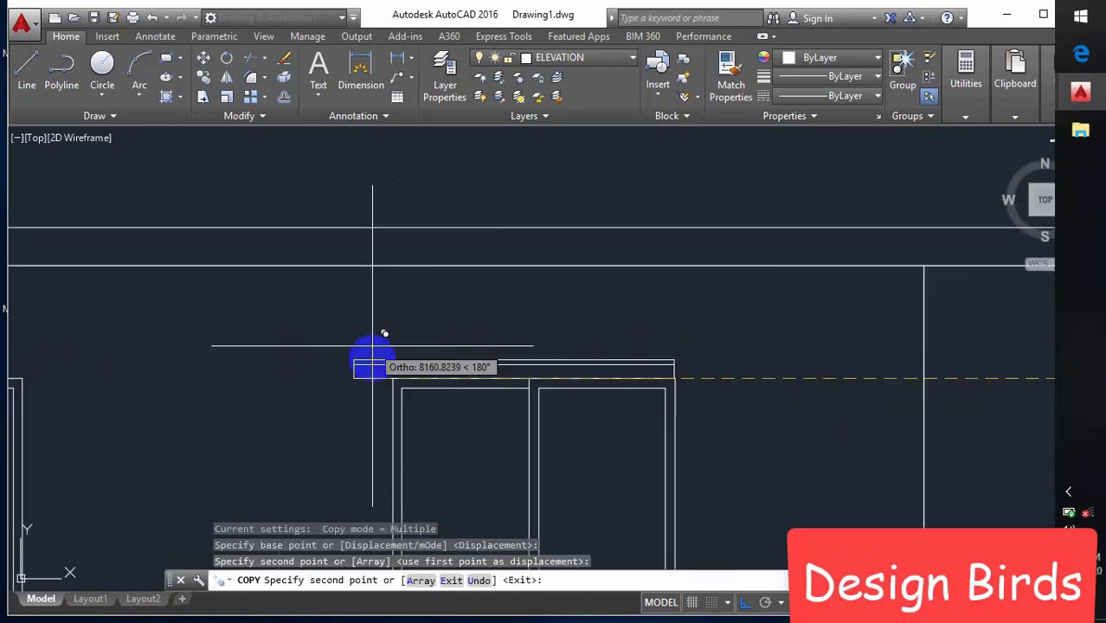
click(392, 378)
scroll(671, 339, down, 4)
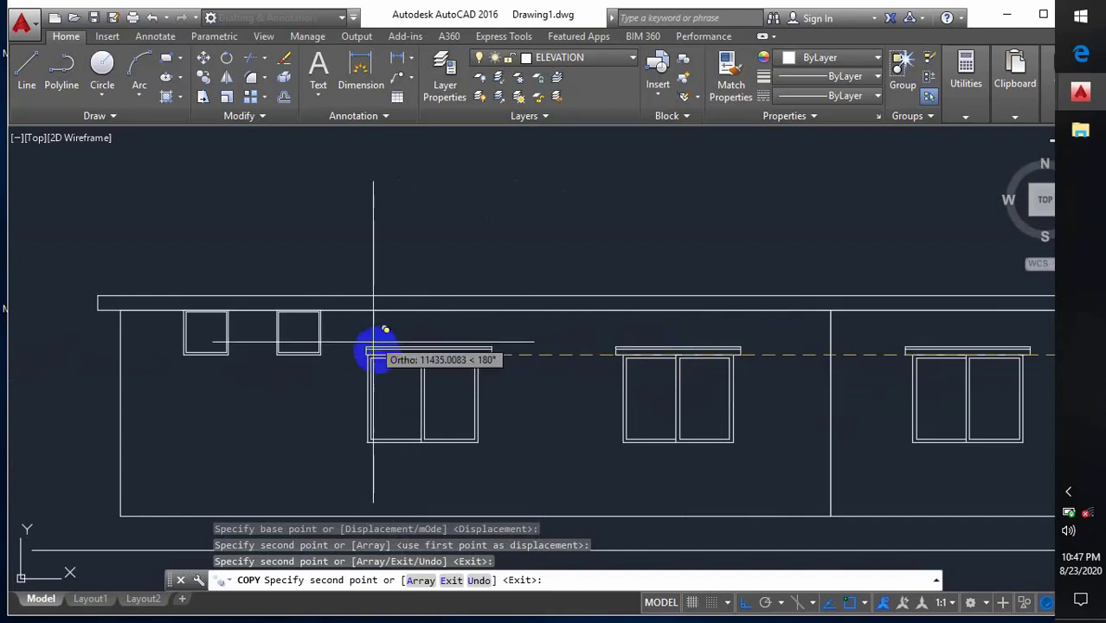
scroll(370, 346, up, 4)
scroll(485, 329, down, 4)
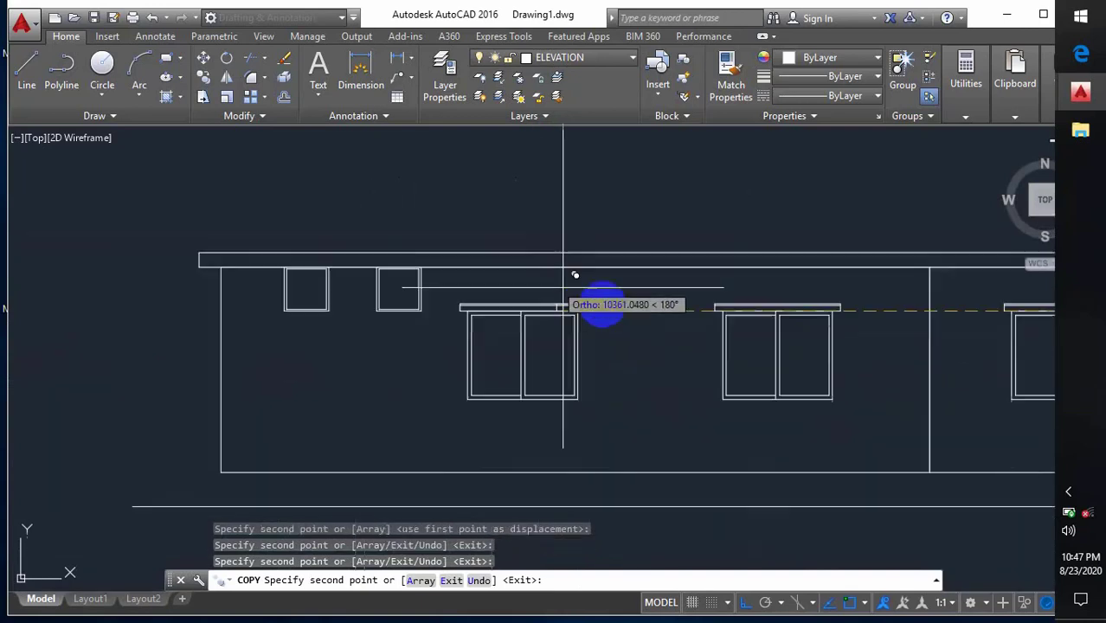
key(Escape)
middle_drag(560, 381, 333, 380)
scroll(372, 372, down, 4)
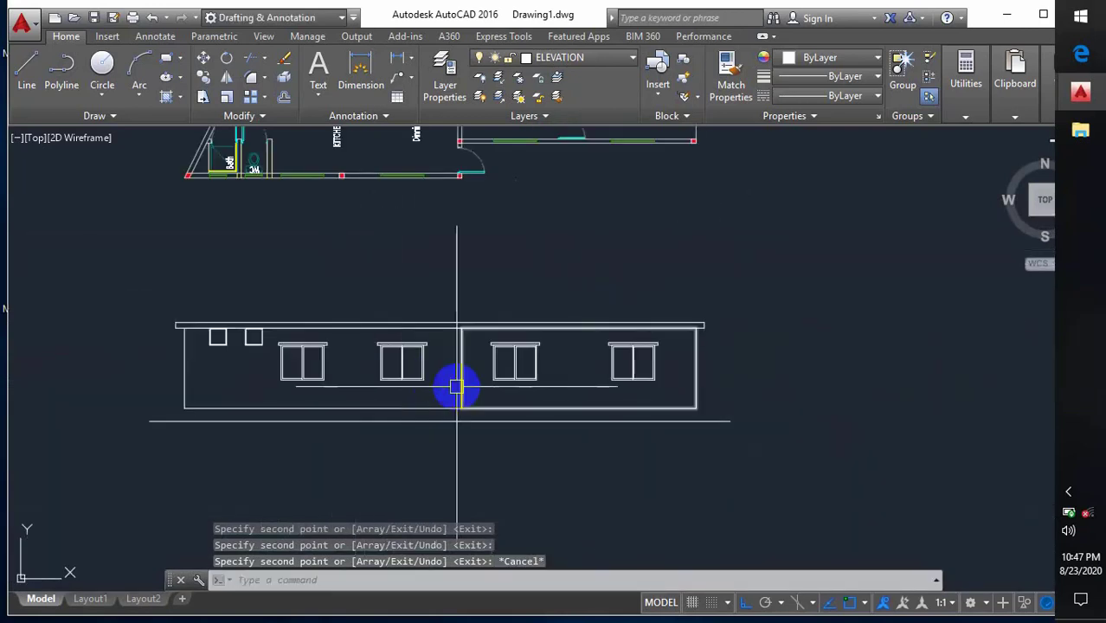
scroll(469, 372, down, 2)
scroll(484, 385, up, 6)
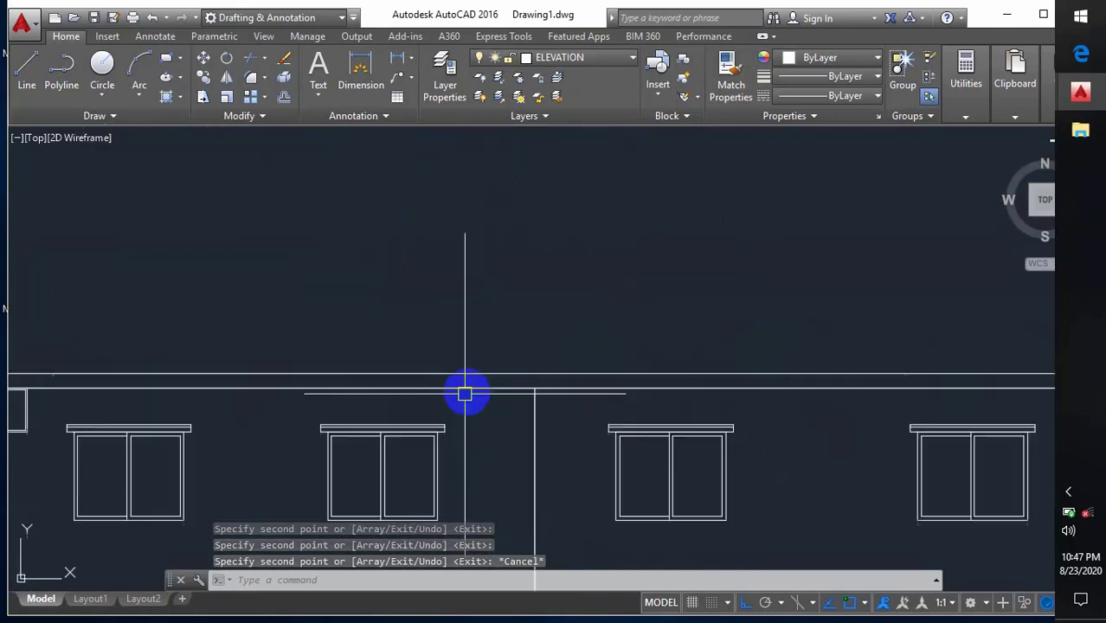
scroll(520, 366, down, 4)
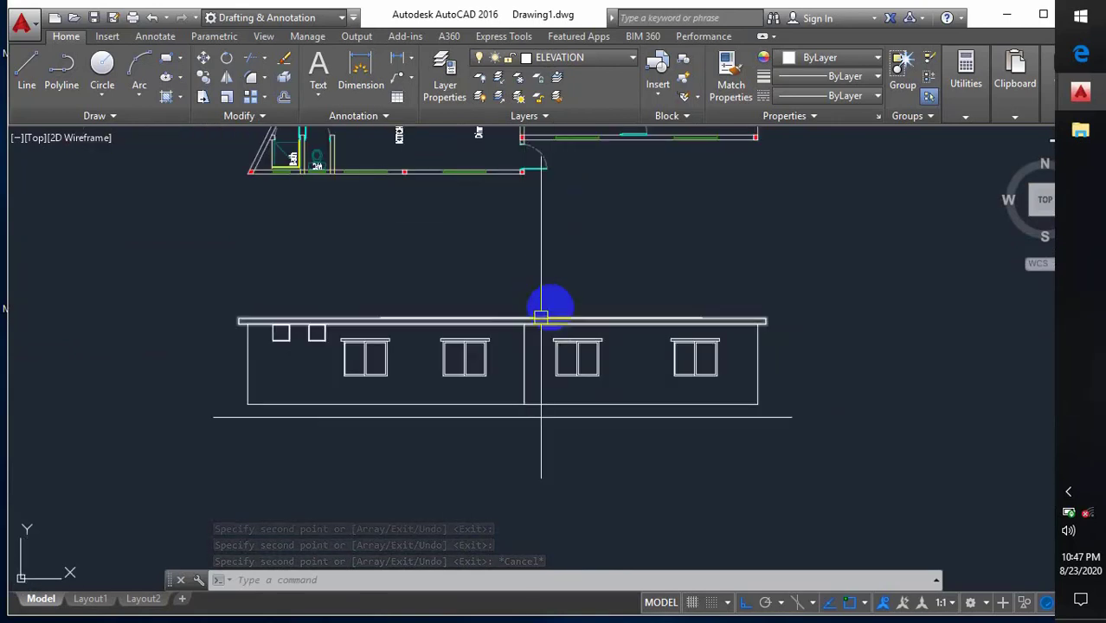
Draw a short vertical line across the roof slab, continuing the wall division up to the slab's top edge
middle_drag(555, 283, 559, 331)
scroll(526, 185, up, 3)
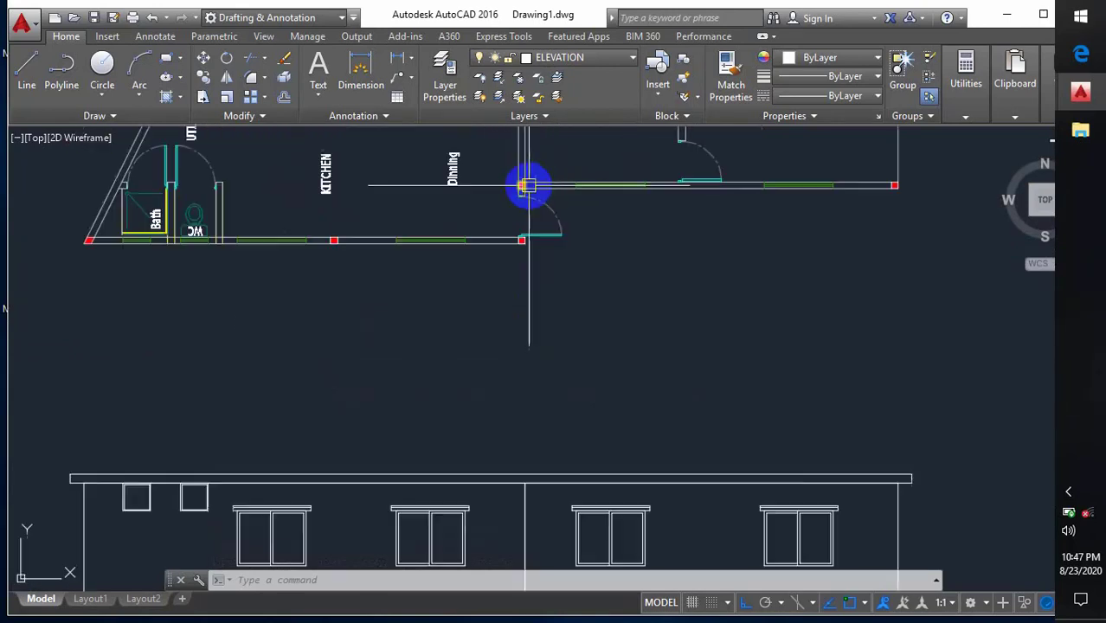
scroll(528, 238, down, 3)
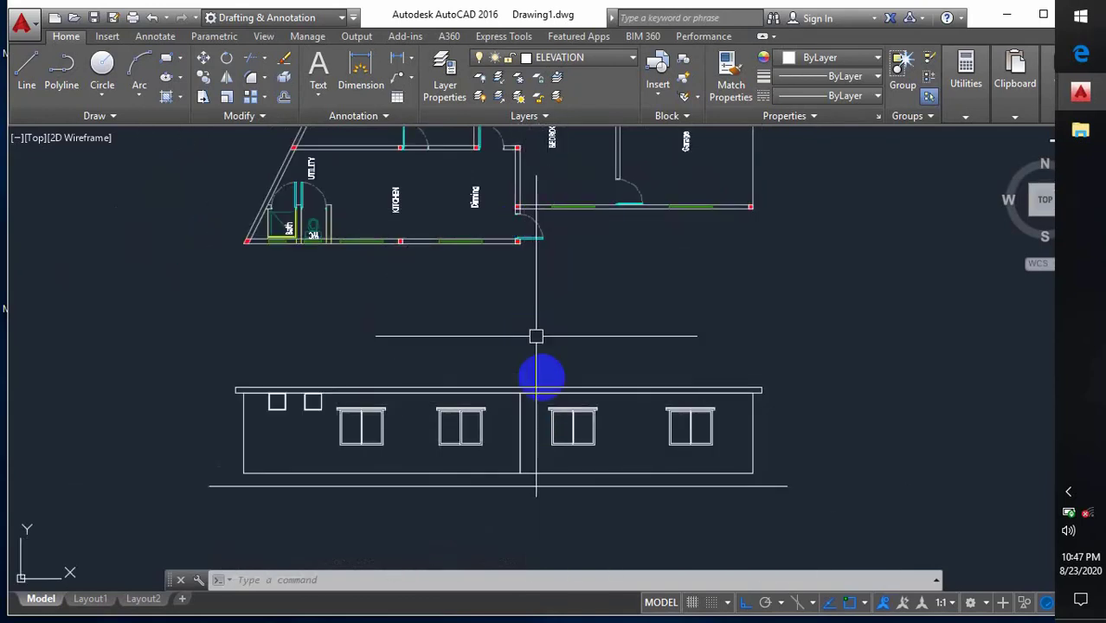
scroll(536, 336, up, 5)
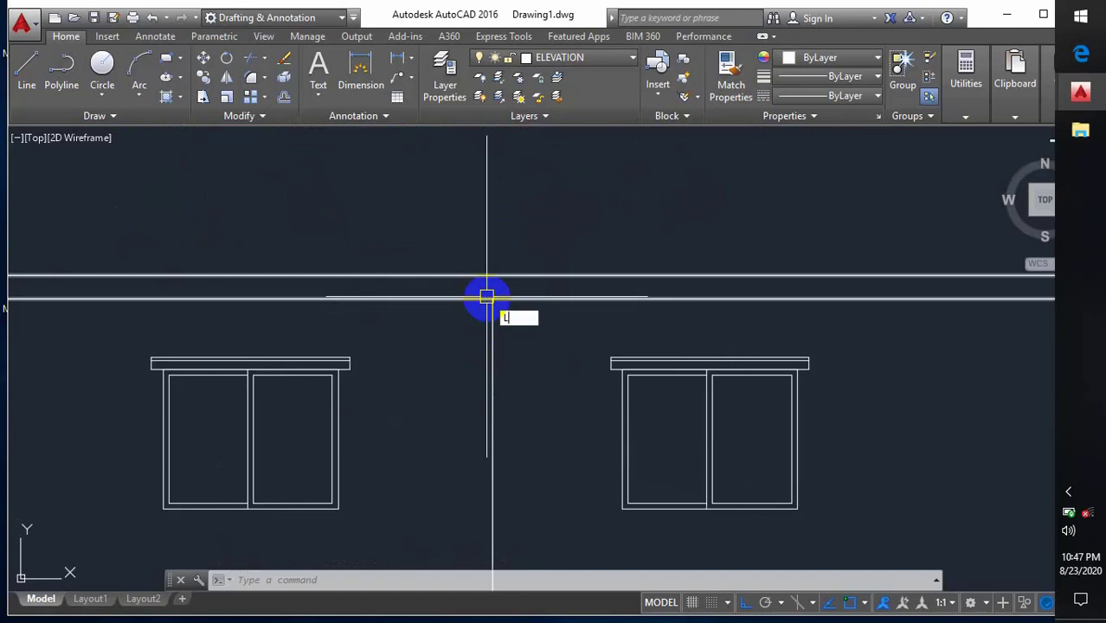
key(Return)
click(493, 293)
key(Escape)
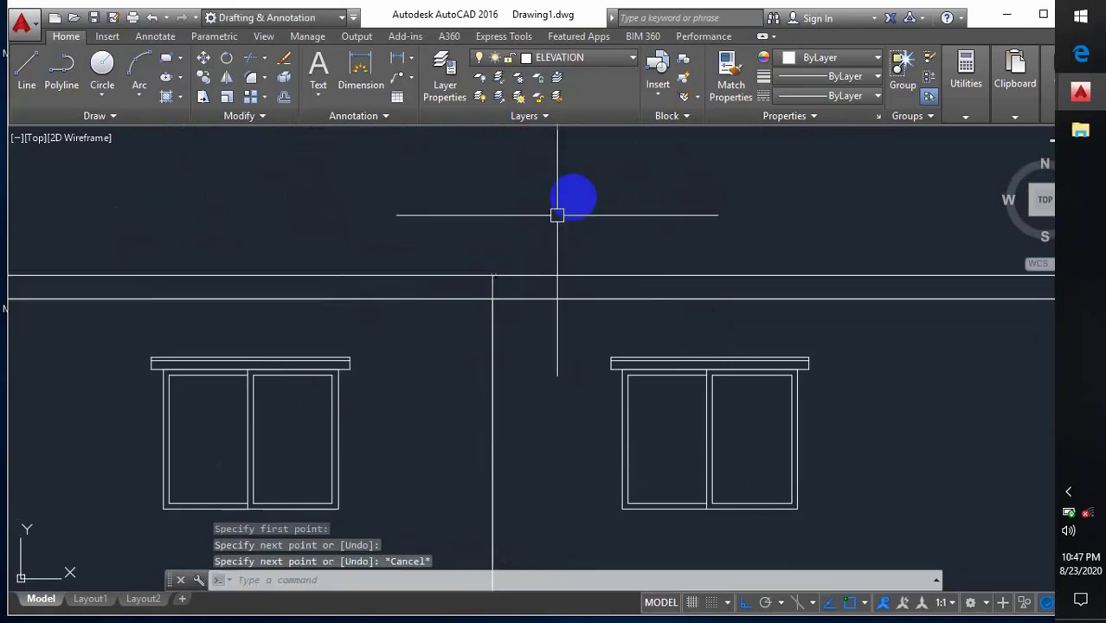
Draw a vertical line from the base of the garage-side outer wall down to the ground line
scroll(556, 215, down, 6)
middle_drag(627, 298, 627, 339)
scroll(627, 375, up, 2)
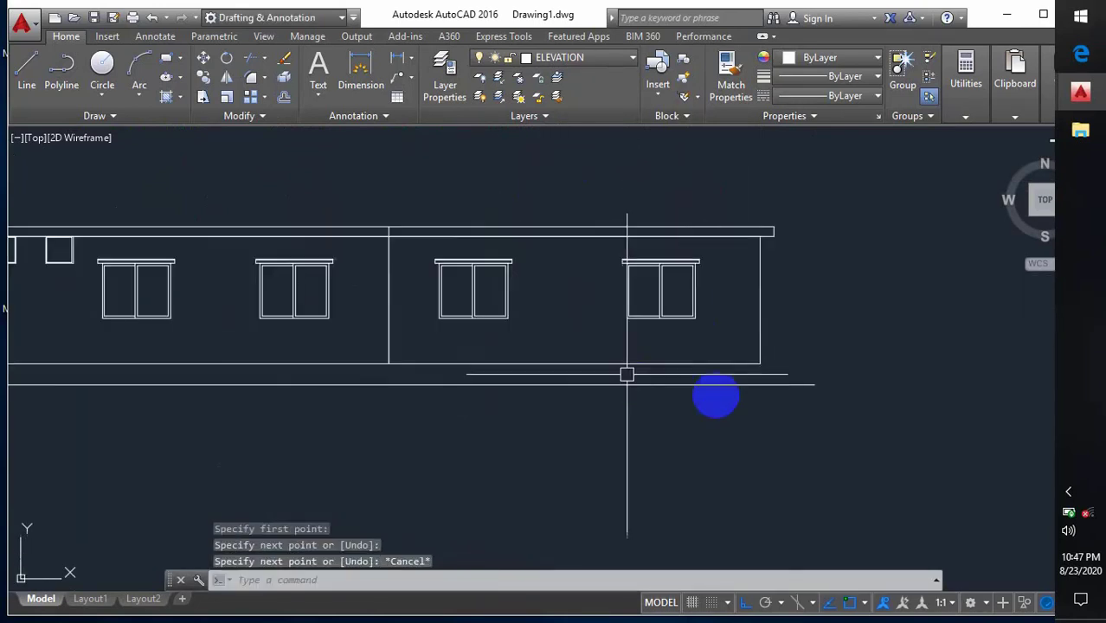
key(Return)
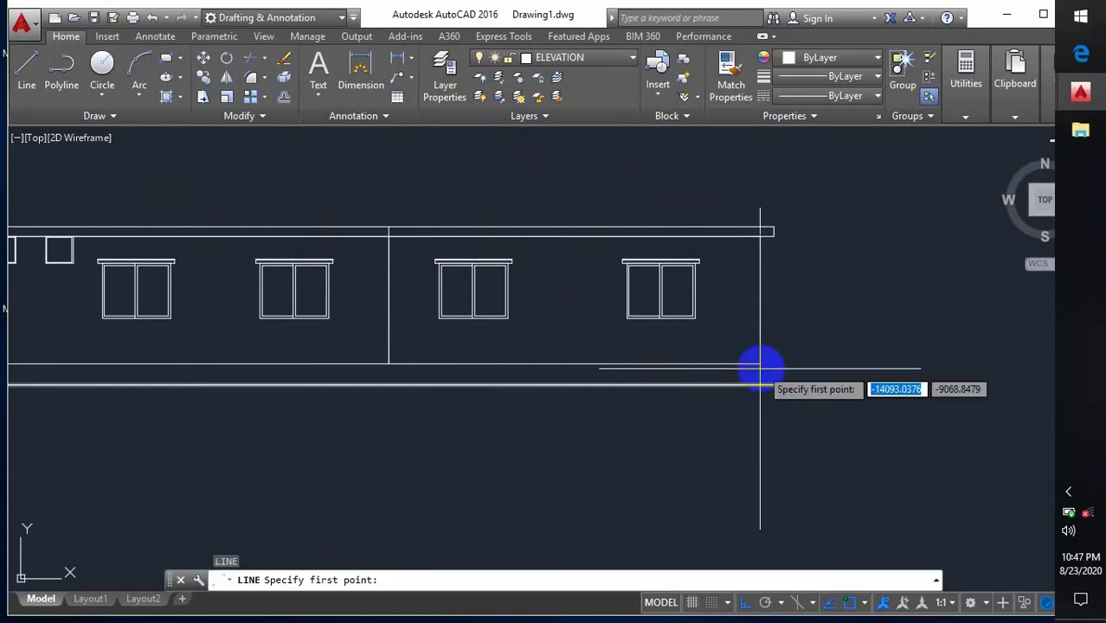
click(759, 385)
click(759, 385)
key(Return)
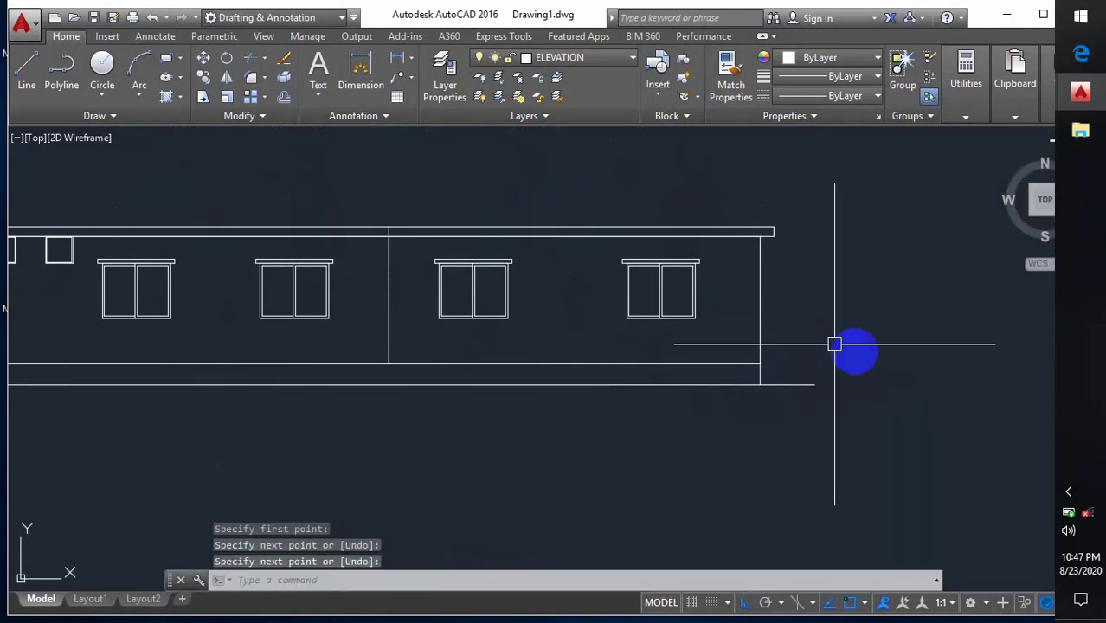
Draw a matching vertical line from the base of the bath-side outer wall down to the ground line
scroll(835, 346, down, 2)
scroll(494, 354, up, 2)
key(Return)
click(520, 353)
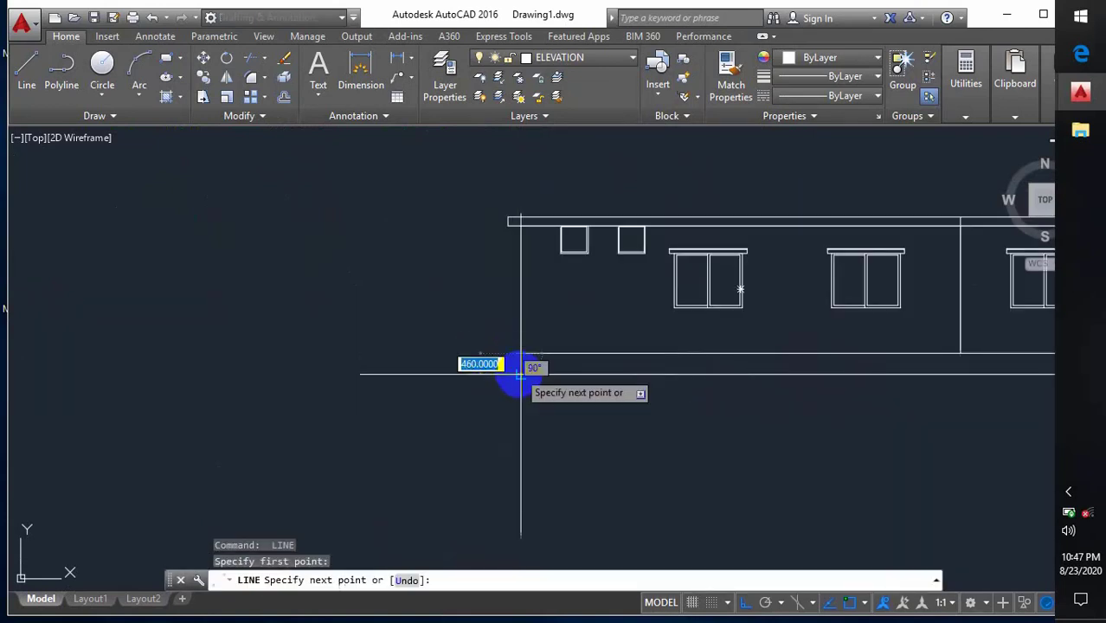
click(501, 376)
key(Return)
Explode the two wall rectangles on either side of the wall division into separate lines
scroll(378, 378, down, 3)
scroll(446, 344, up, 2)
click(445, 340)
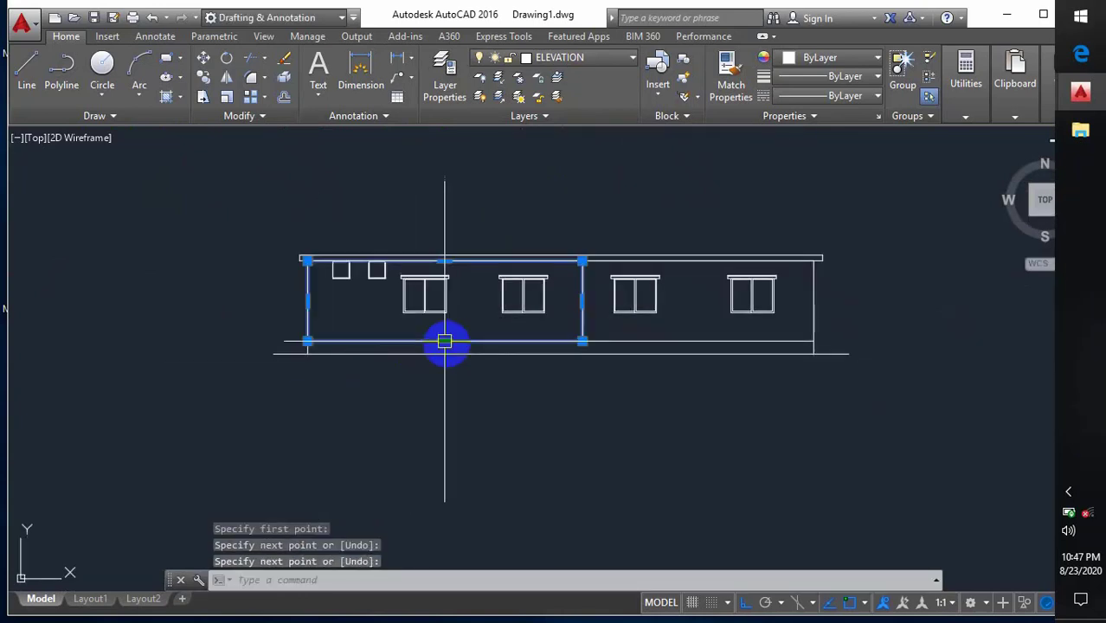
click(701, 341)
text(x)
key(Return)
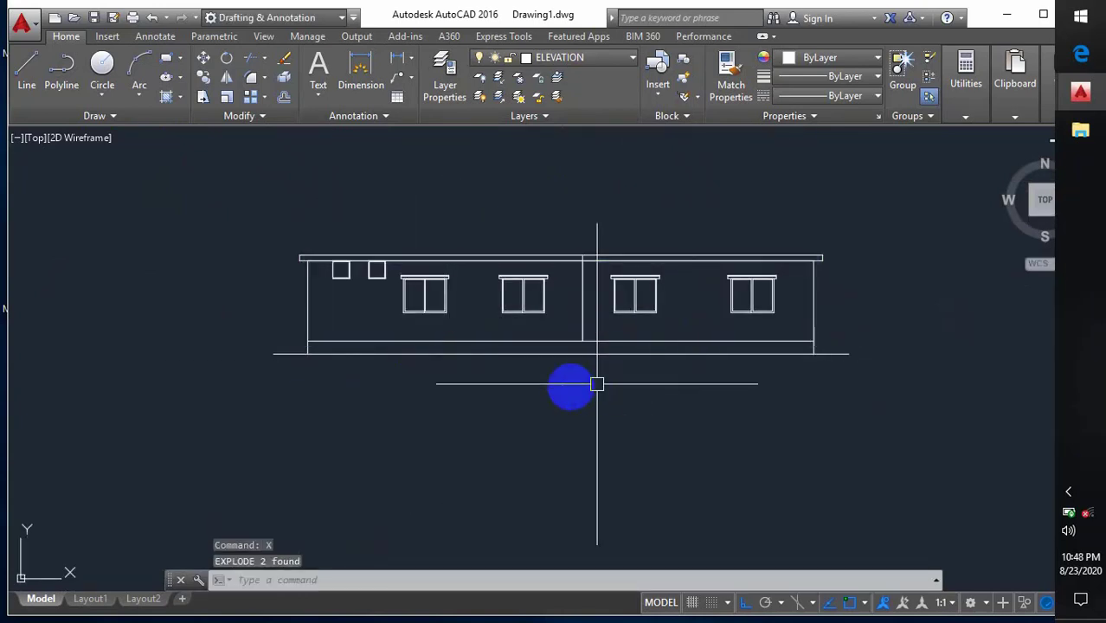
Set the linetype of both wall base lines to CENTER
click(522, 344)
click(643, 344)
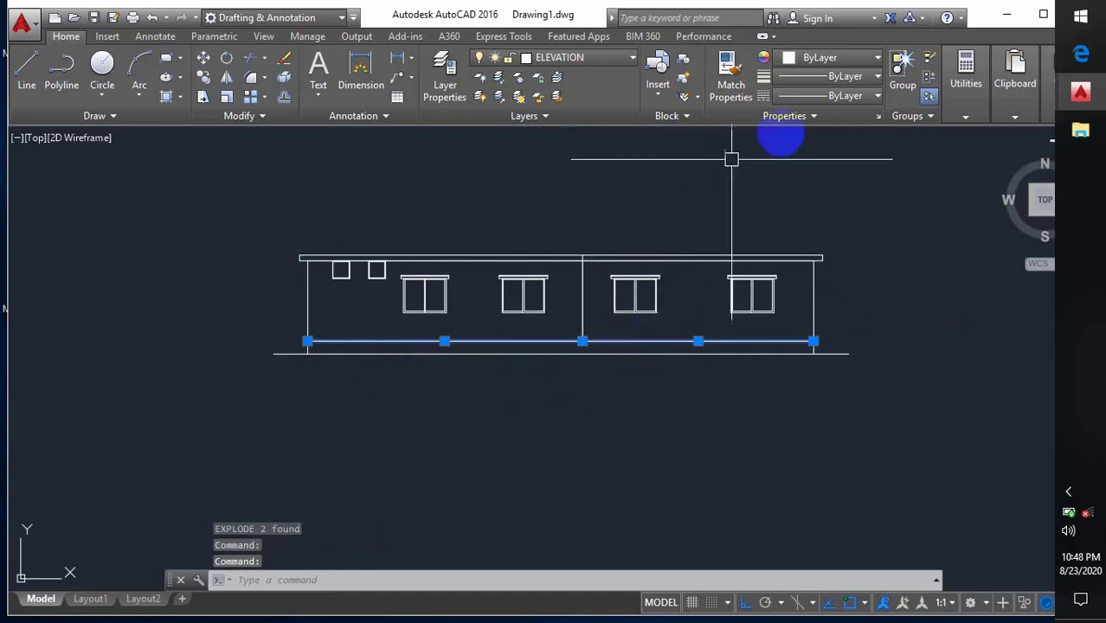
click(820, 96)
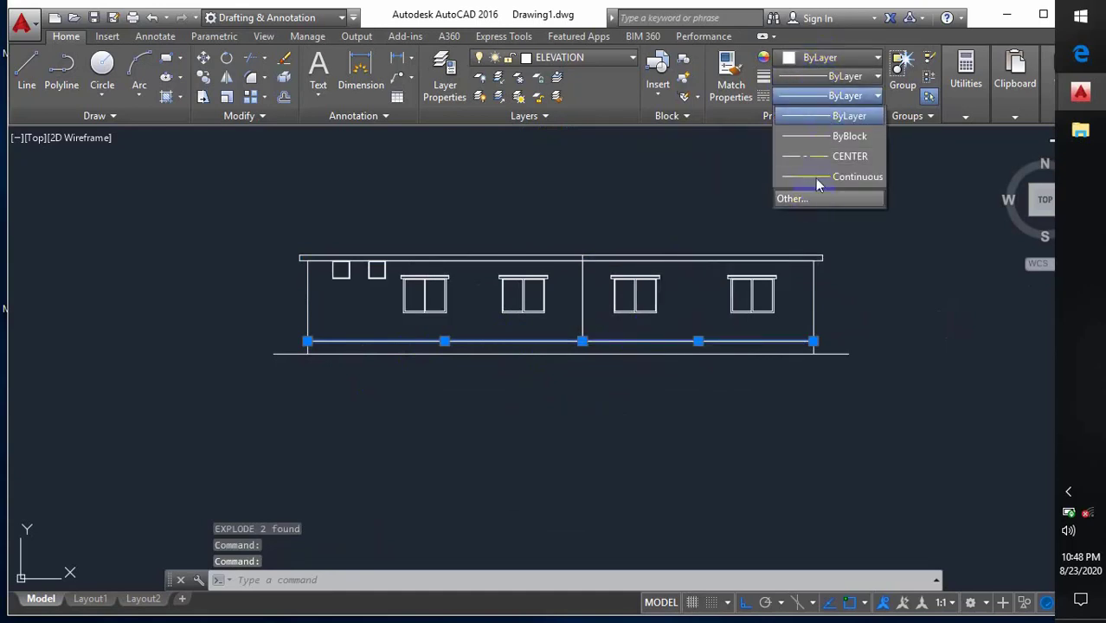
click(822, 158)
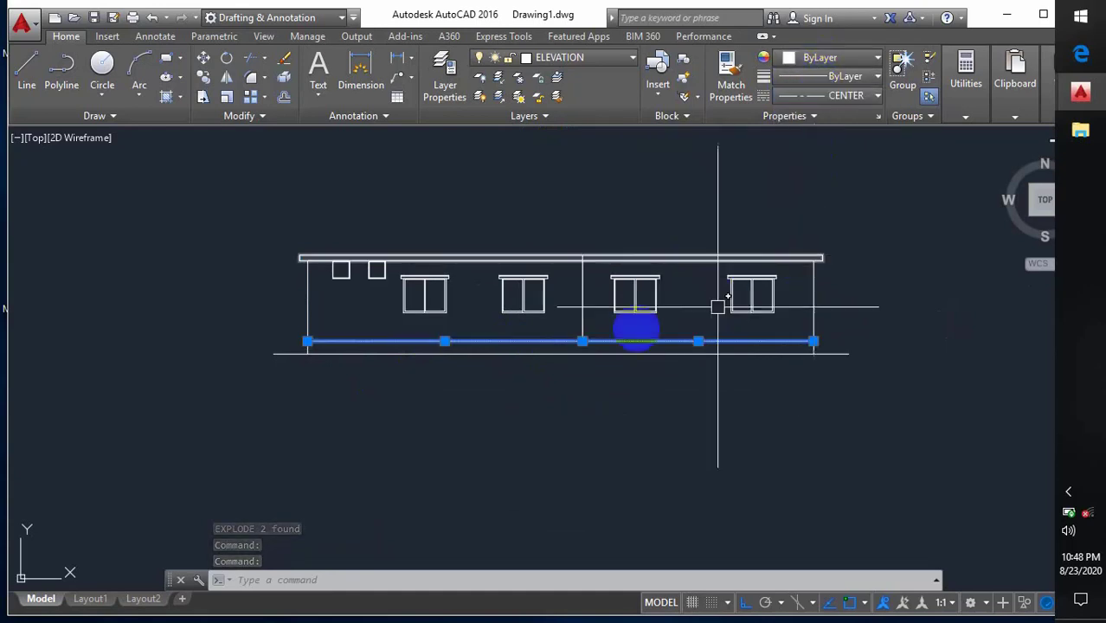
key(Escape)
Add Linetype scale to the quick properties shown for lines, apply the customization and close it
scroll(562, 346, up, 3)
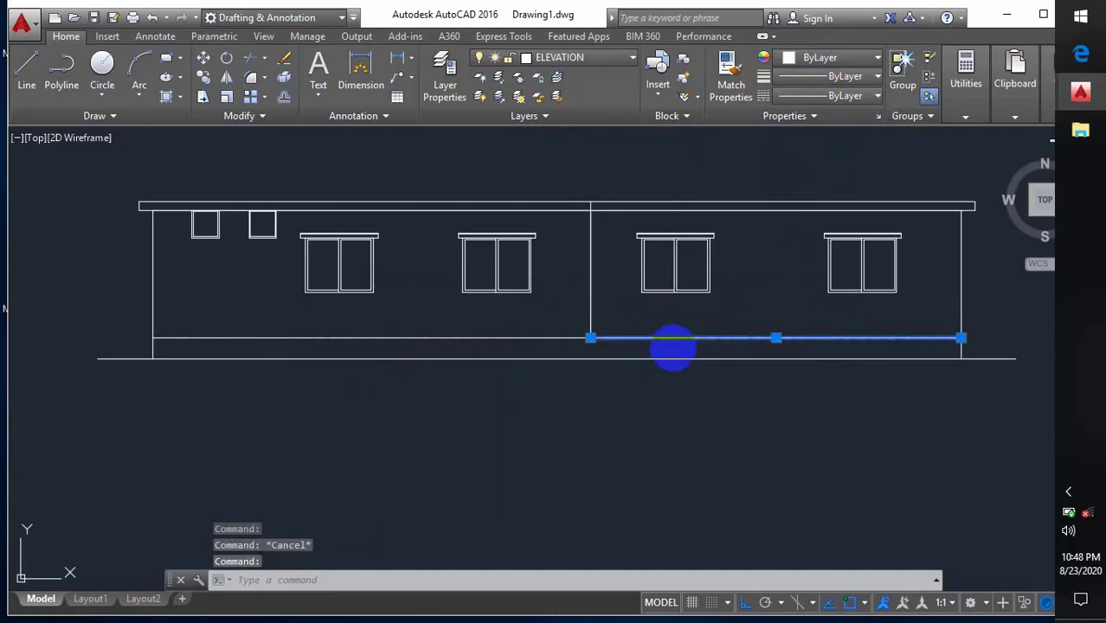
double_click(675, 340)
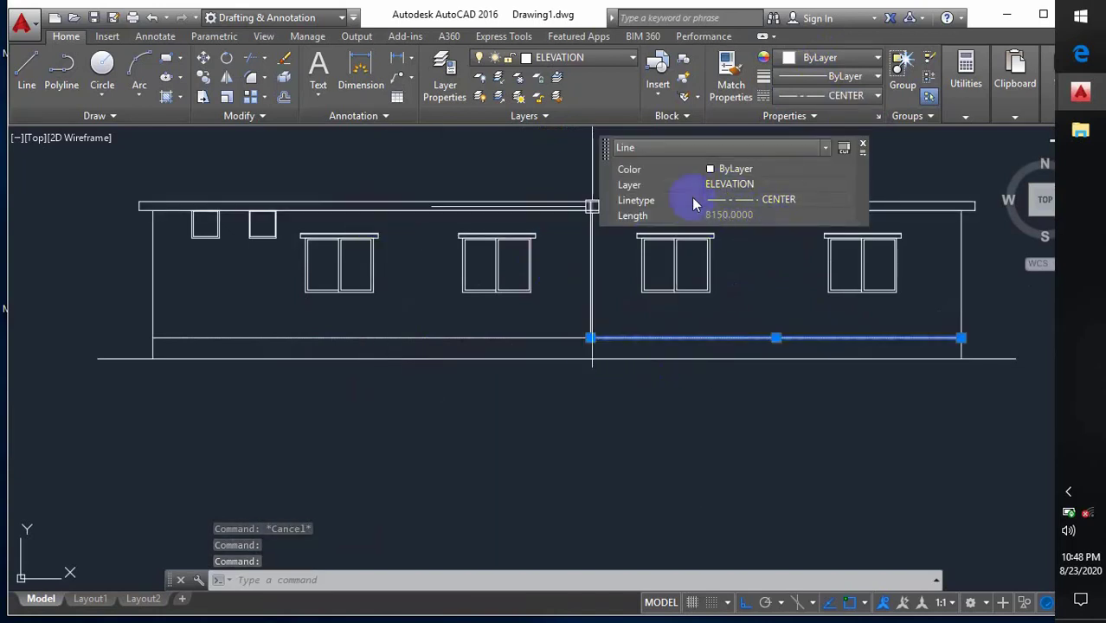
click(864, 155)
click(844, 149)
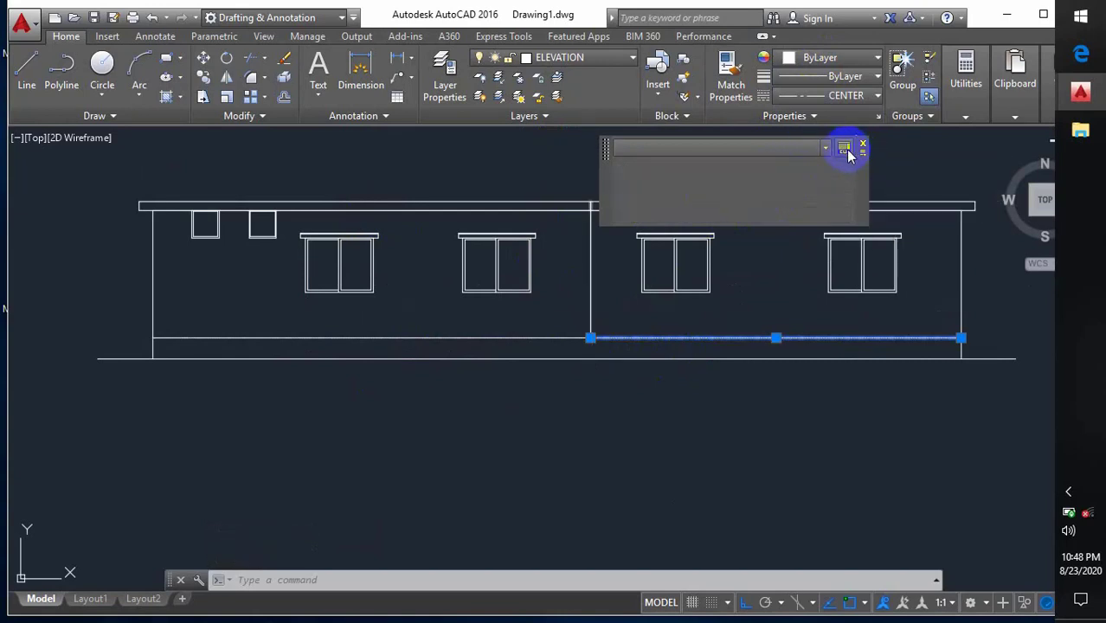
click(803, 170)
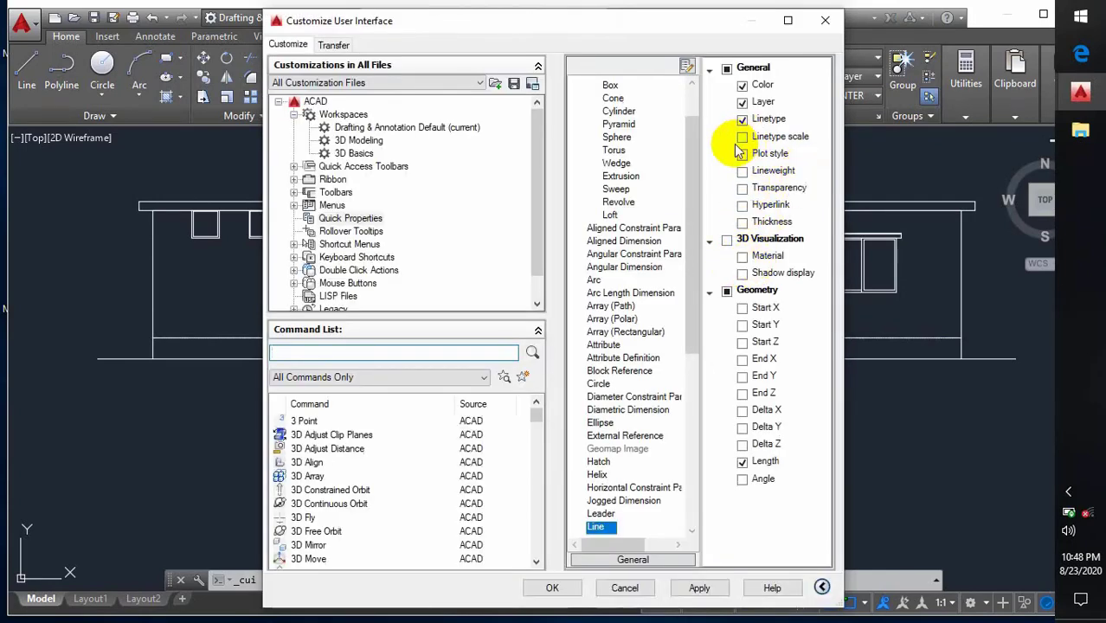
click(743, 139)
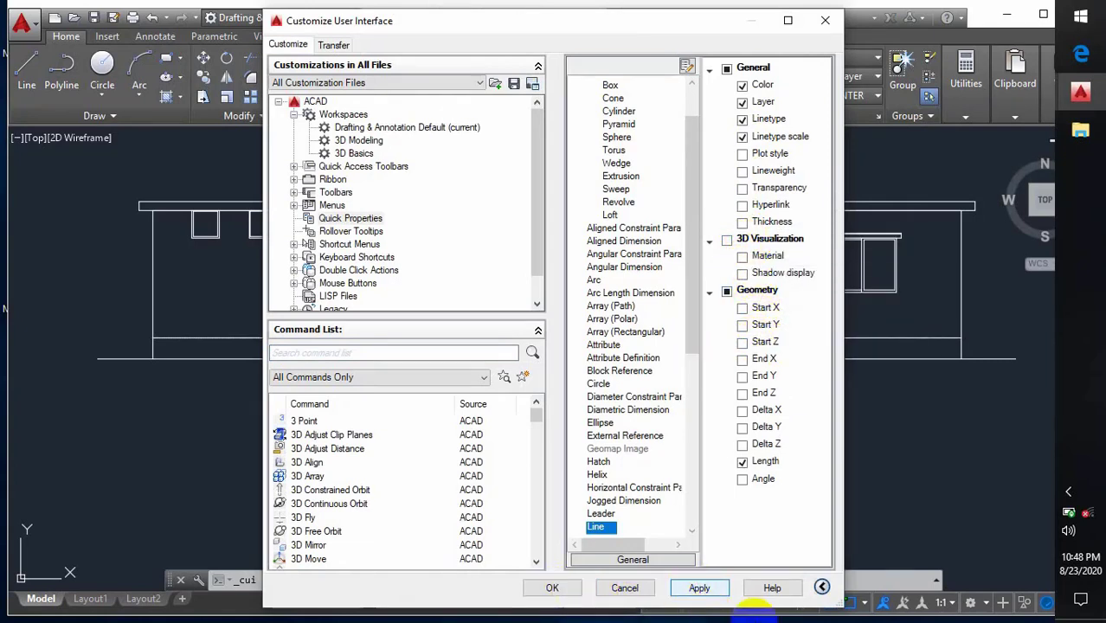
click(704, 589)
click(634, 588)
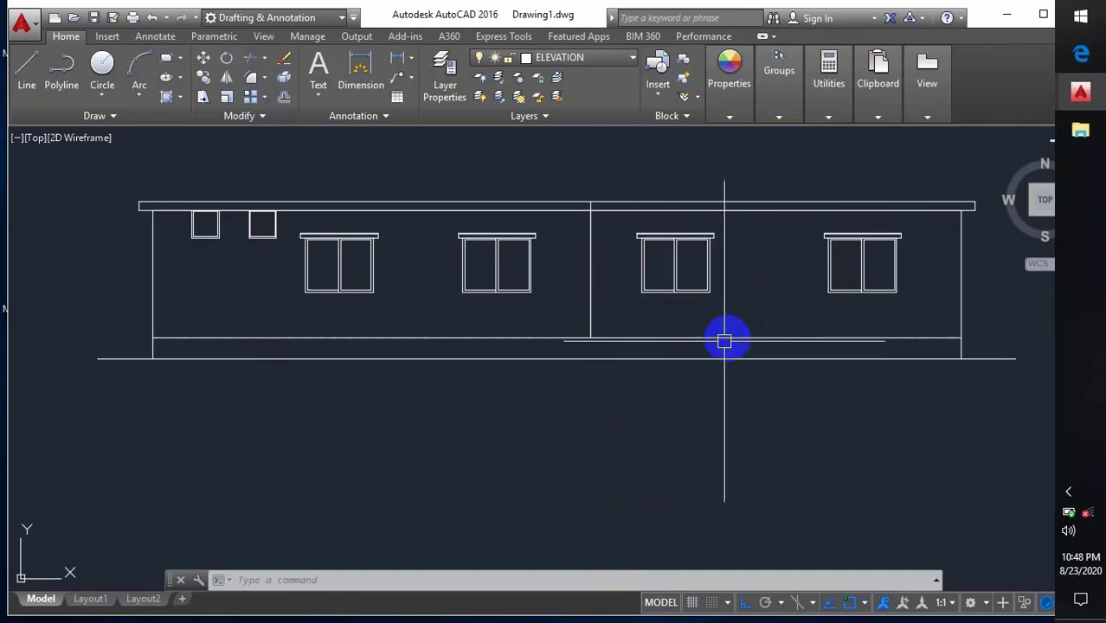
Change the linetype scale of the garage-side wall base line so that its dash-dot pattern shows clearly
click(729, 336)
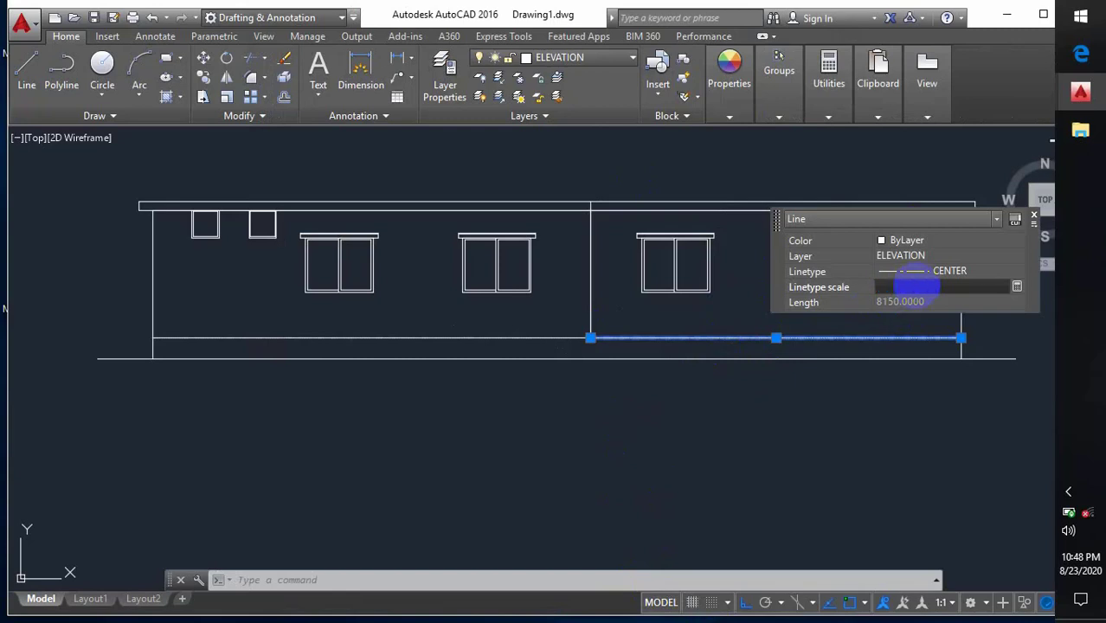
key(Return)
key(Escape)
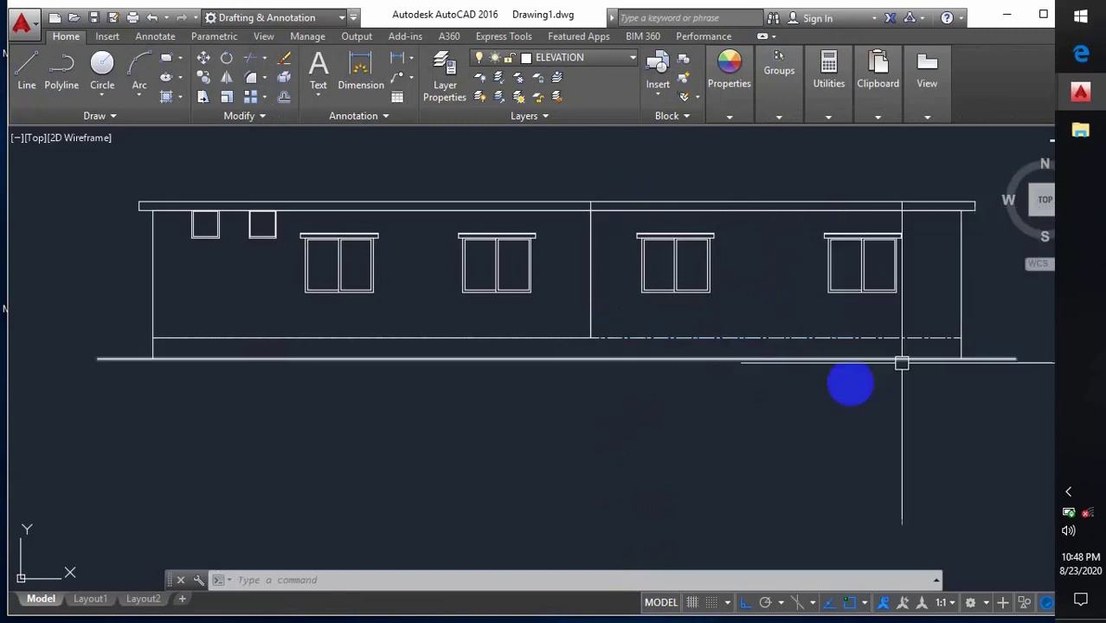
Match the bath-side wall base line's properties to those of the garage-side base line
text(MA)
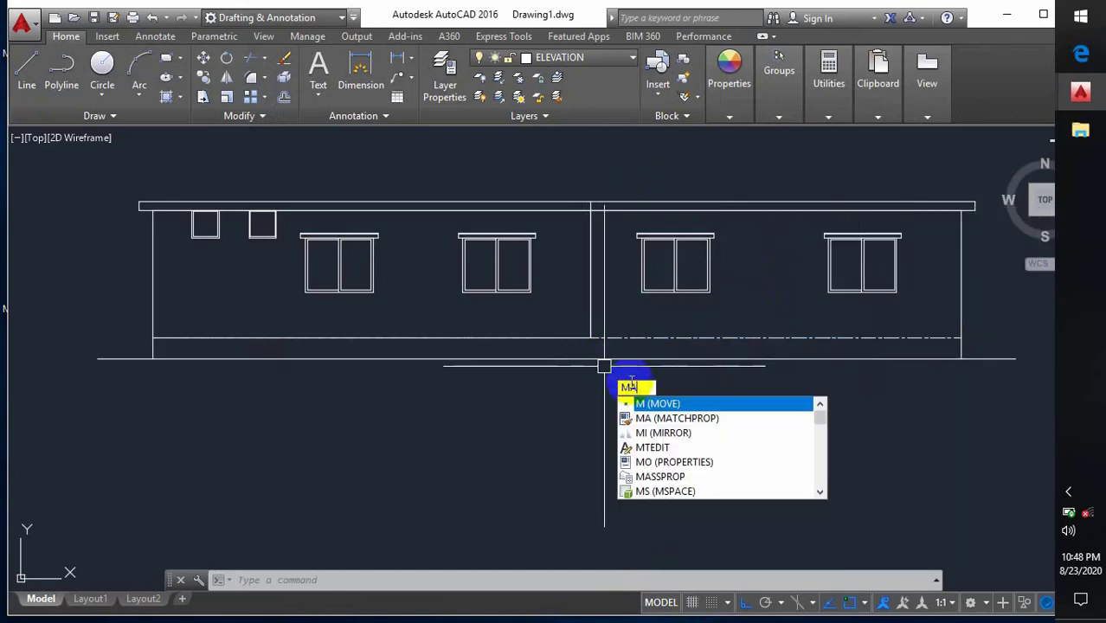
key(Return)
click(680, 338)
click(555, 336)
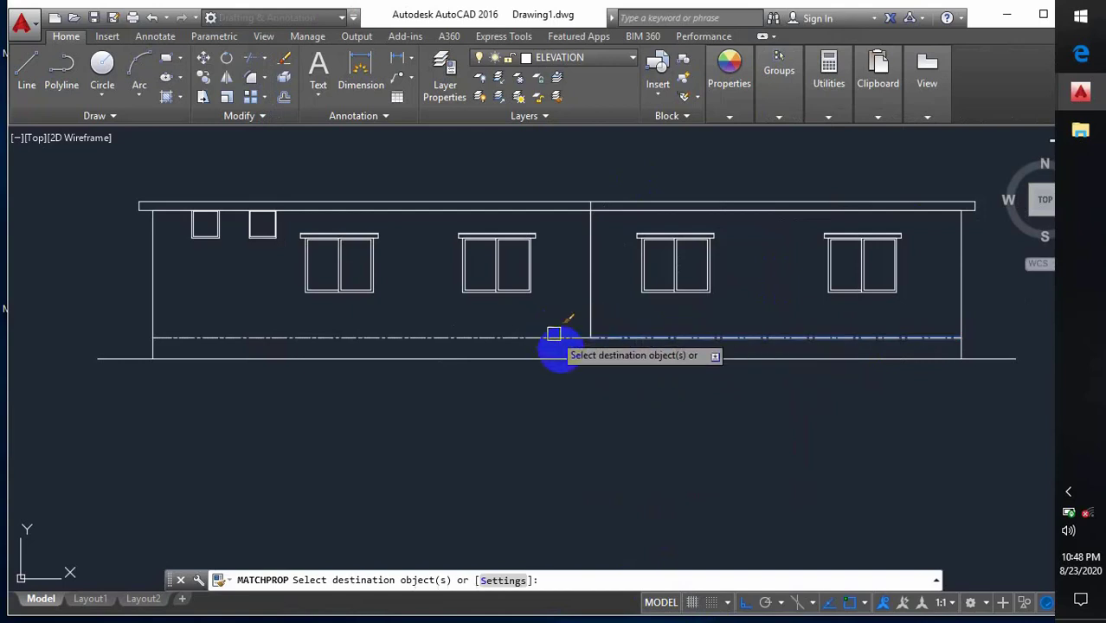
key(Return)
Draw a level marker beyond the garage-side wall: a vertical line from the ground line up to wall base level, continued by a horizontal line outward
scroll(616, 401, down, 2)
scroll(724, 405, up, 4)
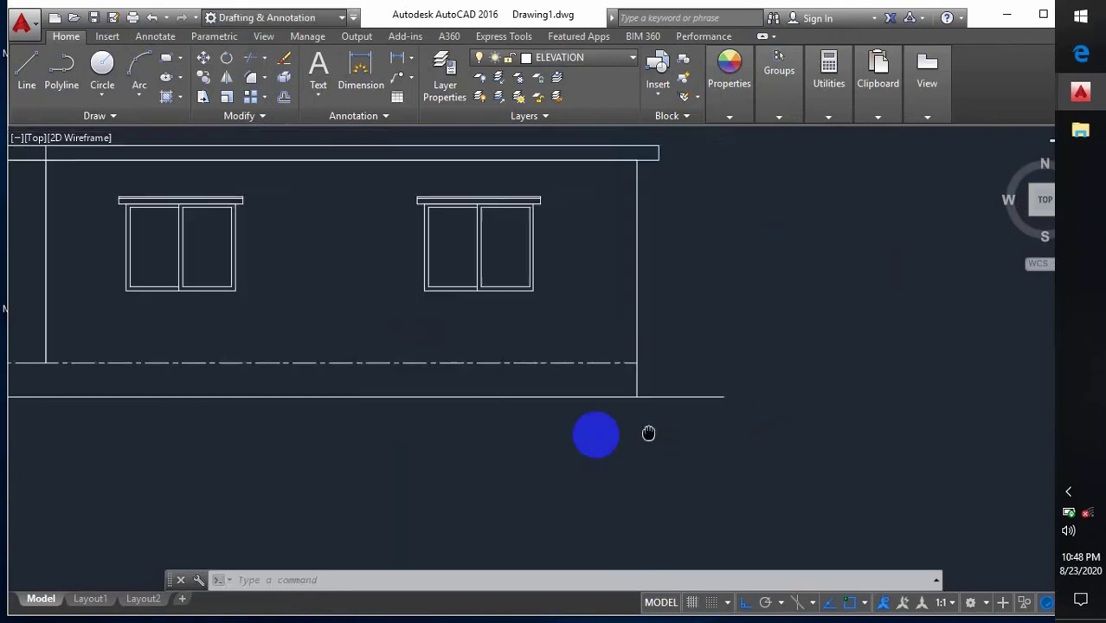
text(l)
key(Return)
click(609, 400)
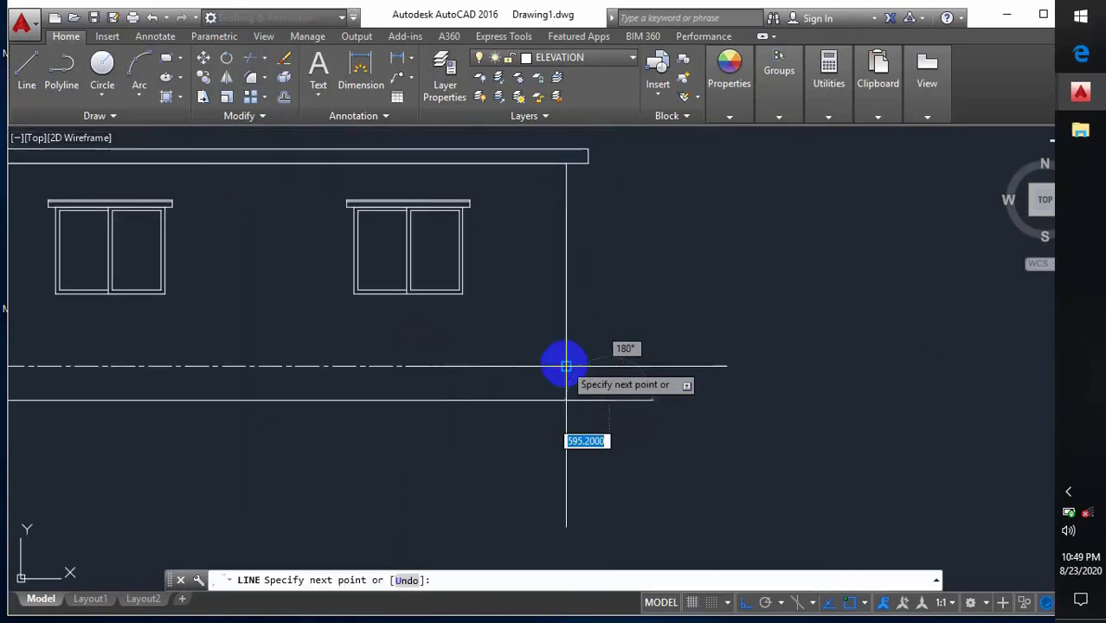
click(609, 366)
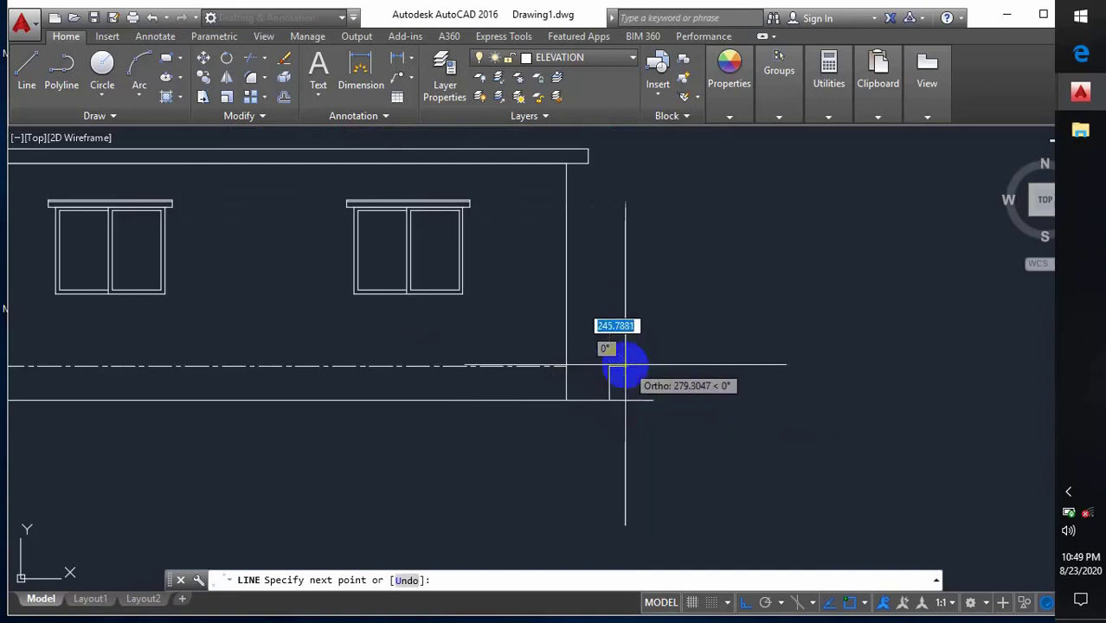
click(746, 367)
key(Return)
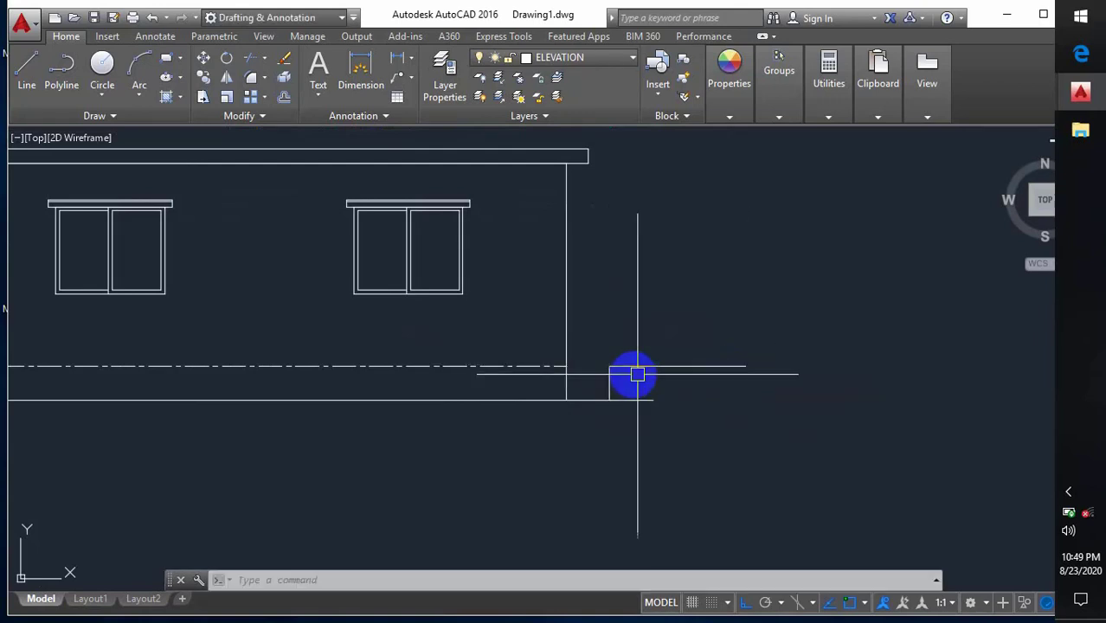
Add the multiline text "Ground Level" above the marker's horizontal line
text(mt)
key(Return)
click(627, 366)
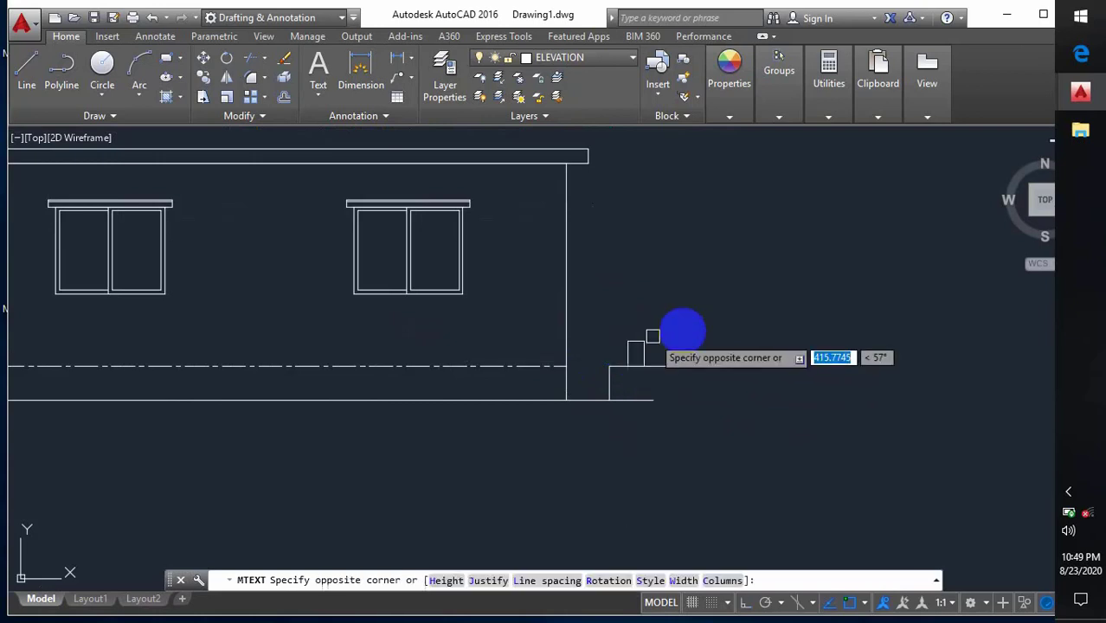
click(734, 335)
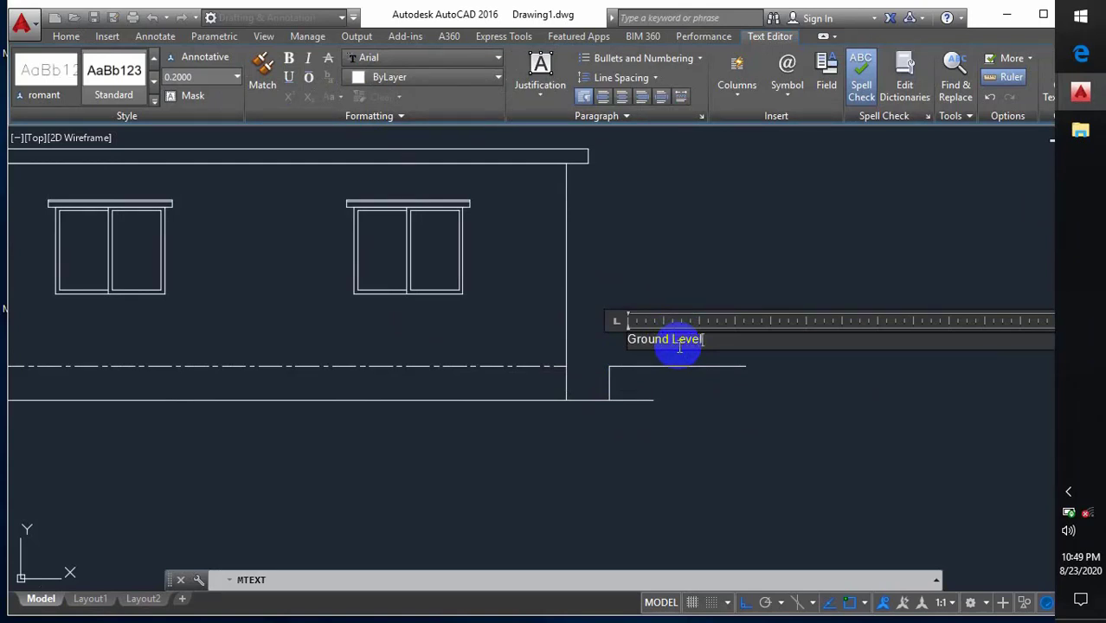
click(785, 240)
Locate and select the tiny "Ground Level" text above the level marker's horizontal line
scroll(683, 368, down, 5)
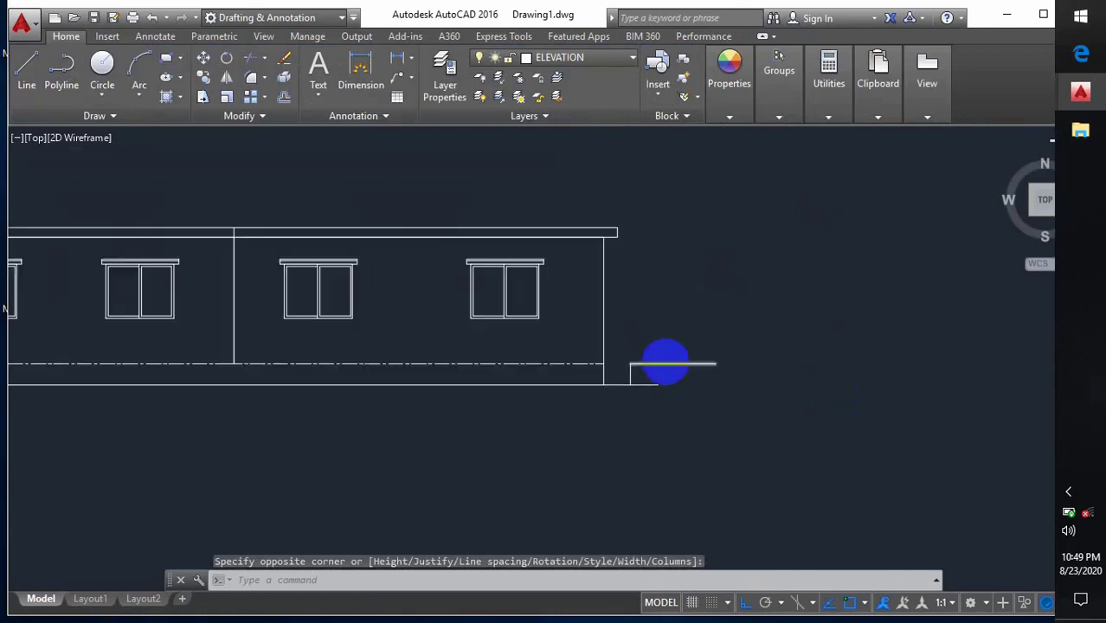
scroll(654, 362, up, 8)
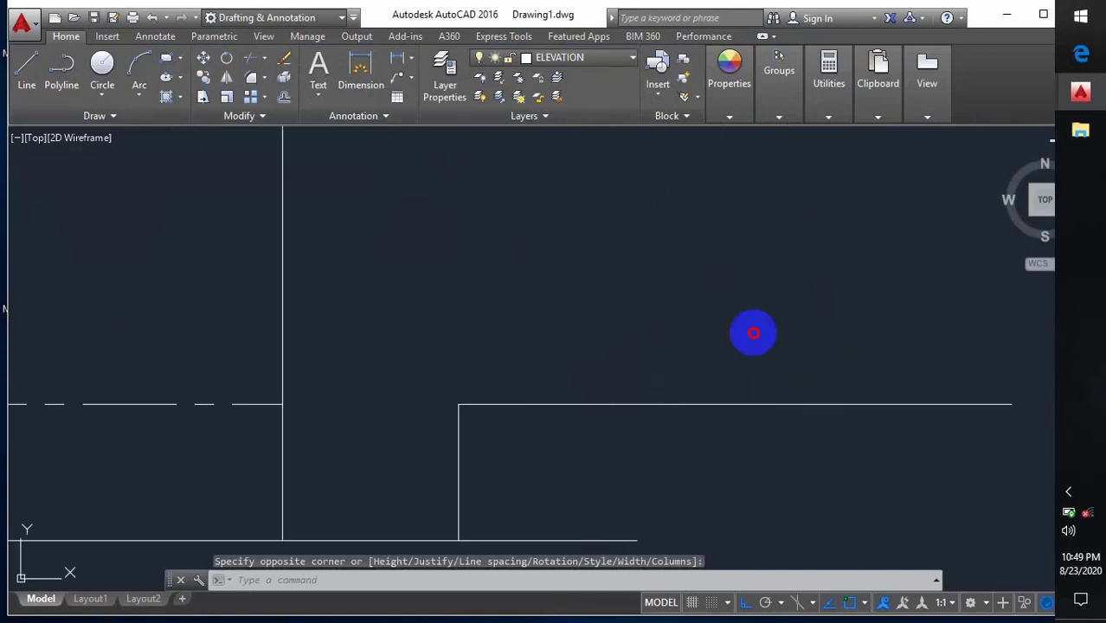
click(798, 302)
key(Escape)
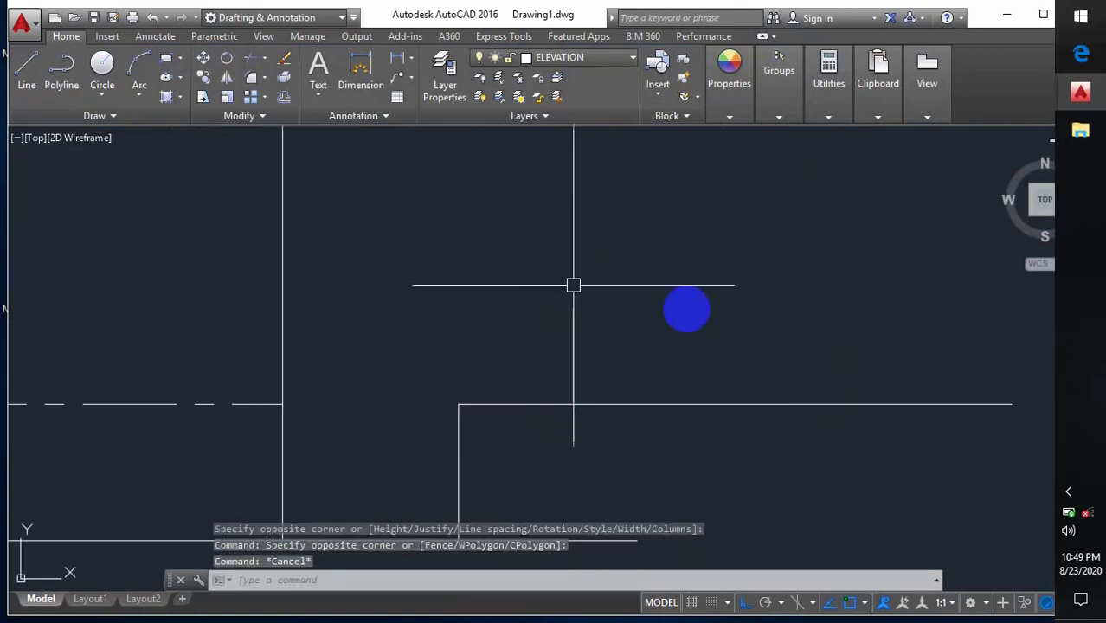
scroll(519, 280, down, 3)
scroll(519, 279, down, 2)
click(723, 240)
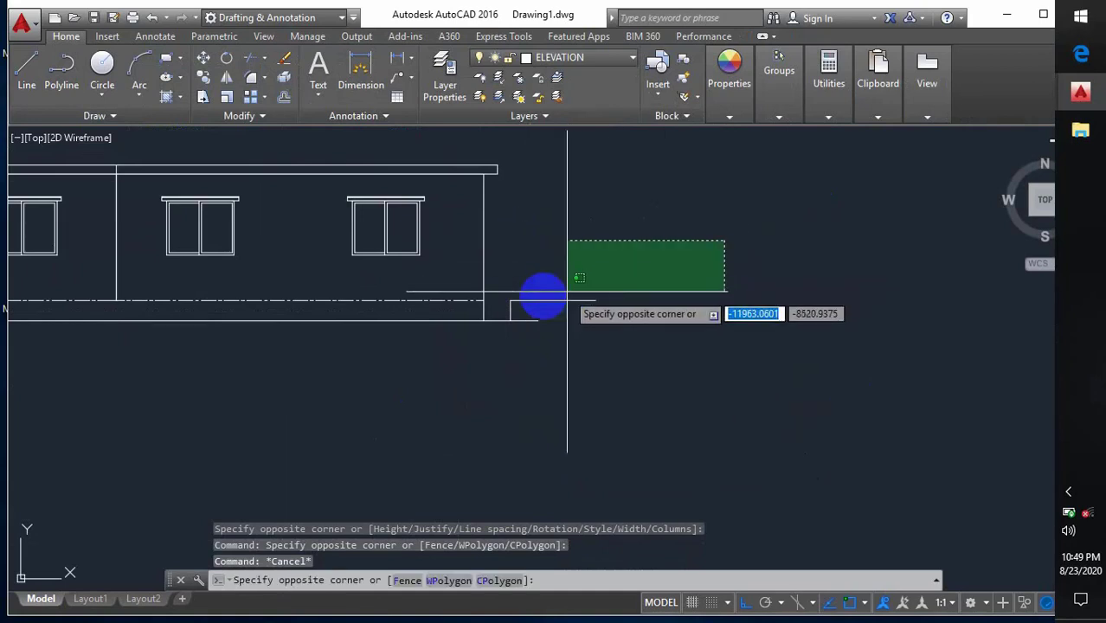
click(532, 289)
click(547, 269)
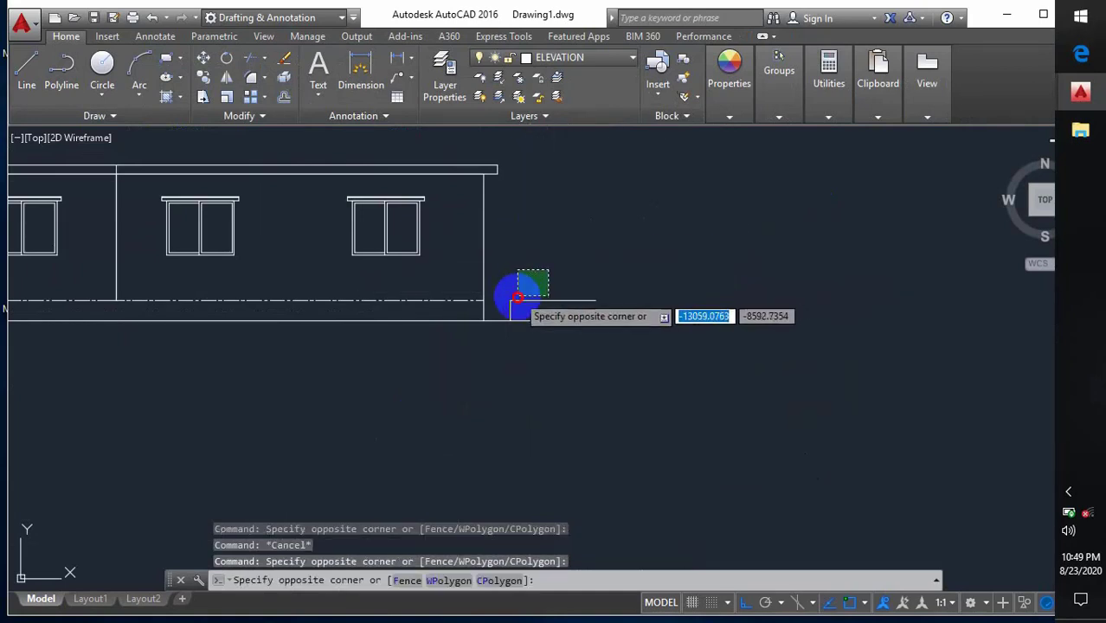
click(517, 295)
scroll(519, 281, up, 5)
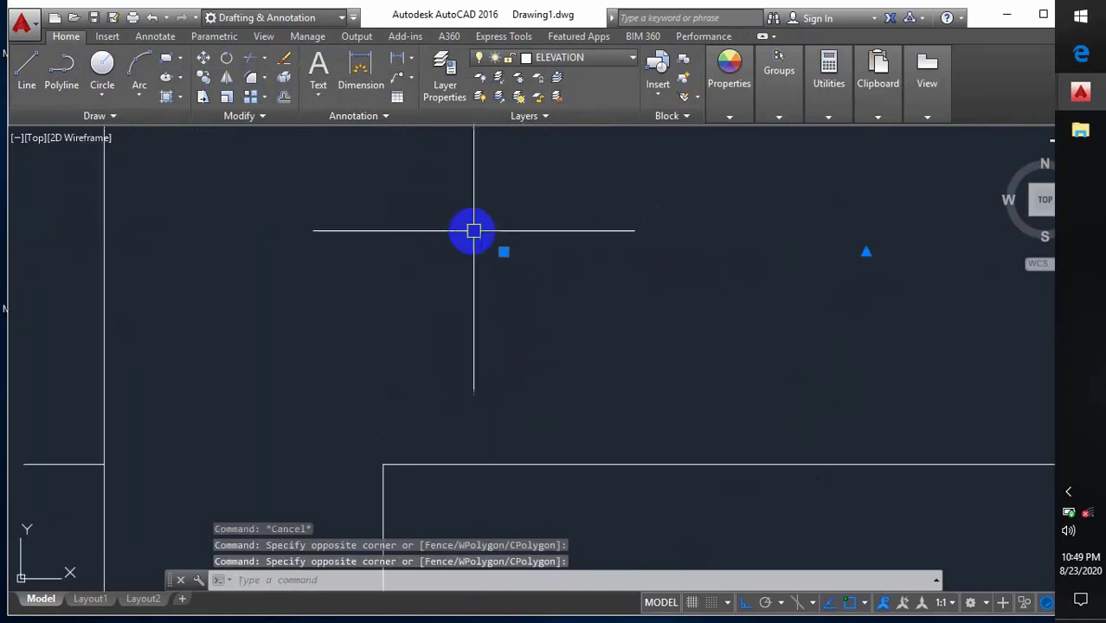
click(502, 258)
key(Escape)
key(Escape)
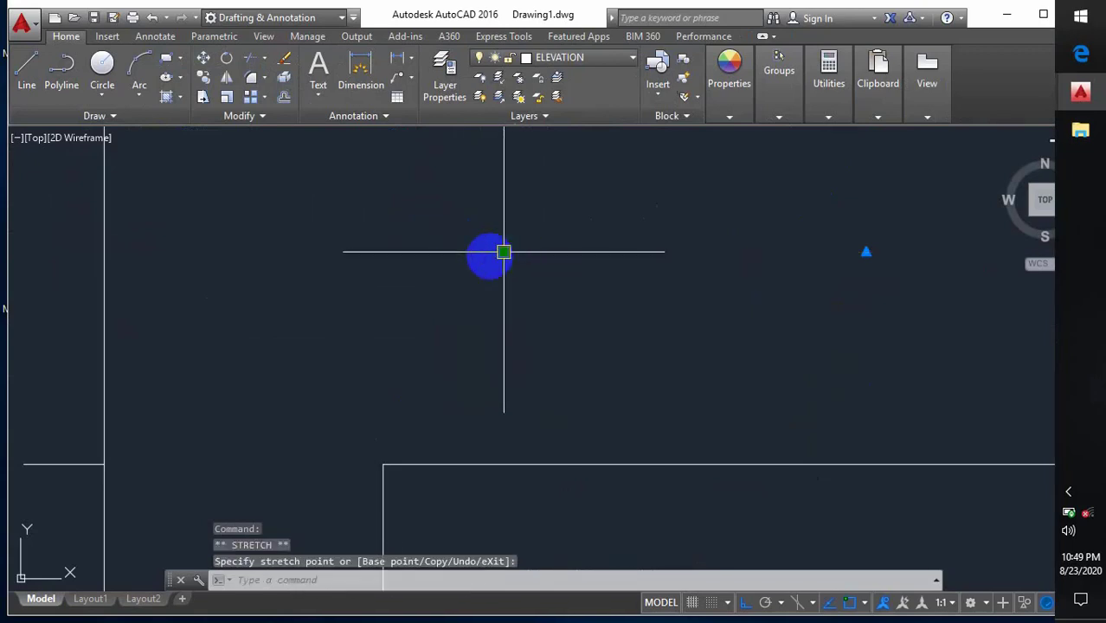
Set the text height of the whole "Ground Level" label to 200
double_click(501, 250)
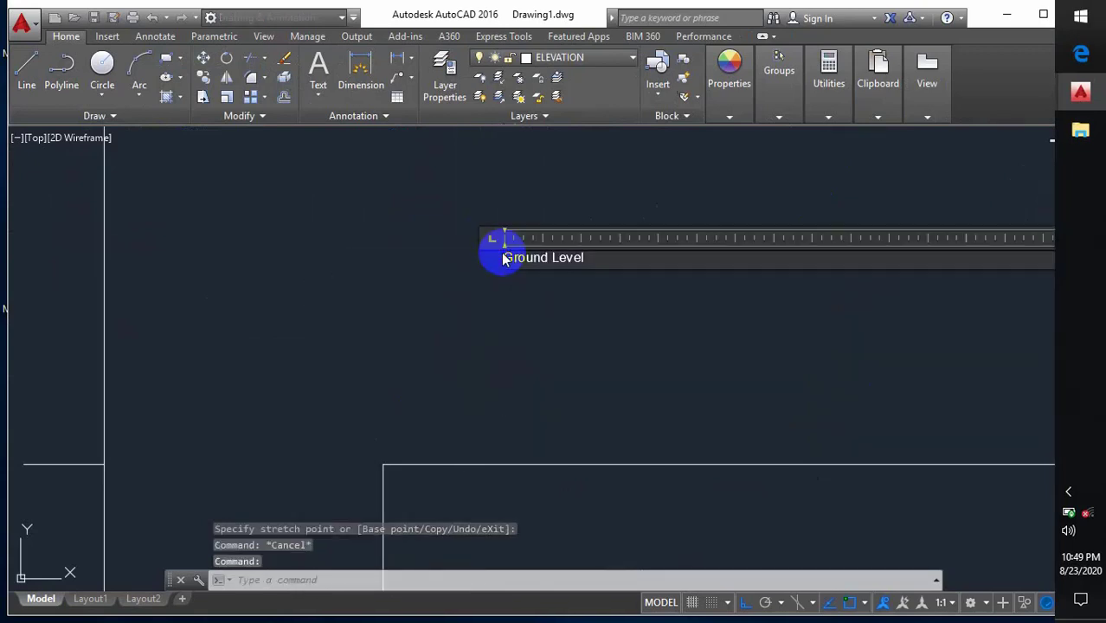
drag(601, 266, 445, 258)
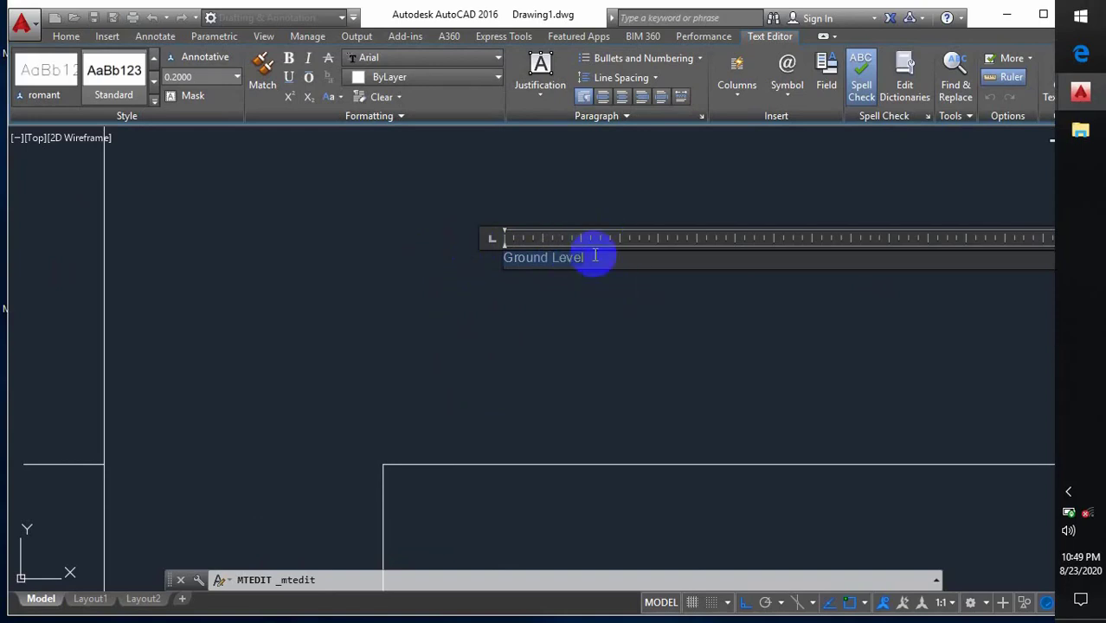
click(160, 77)
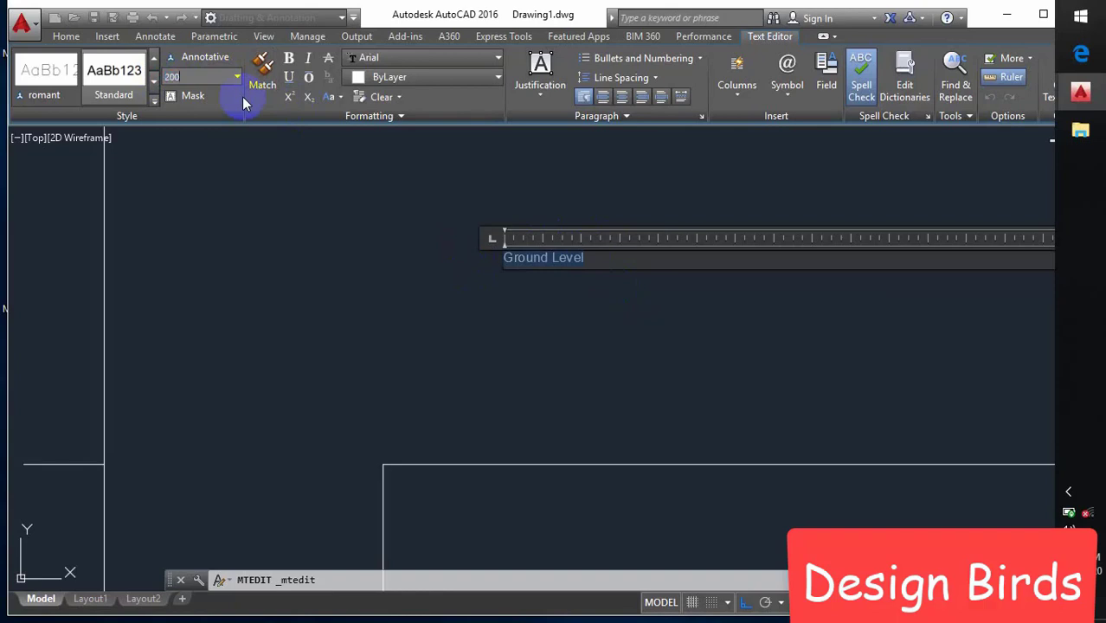
key(Return)
scroll(258, 159, down, 6)
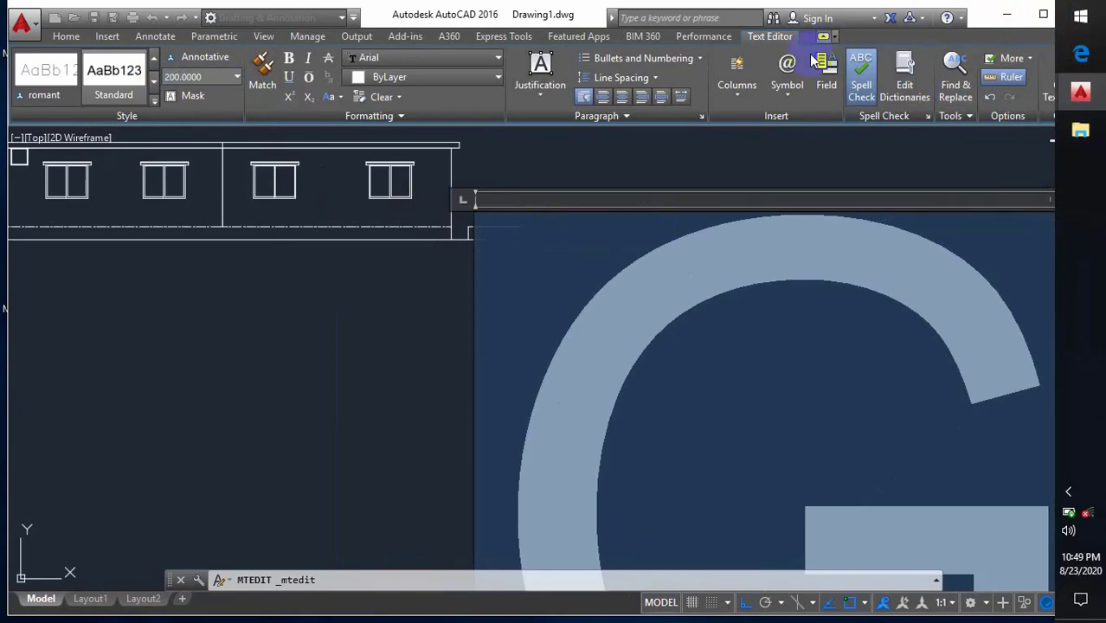
click(429, 385)
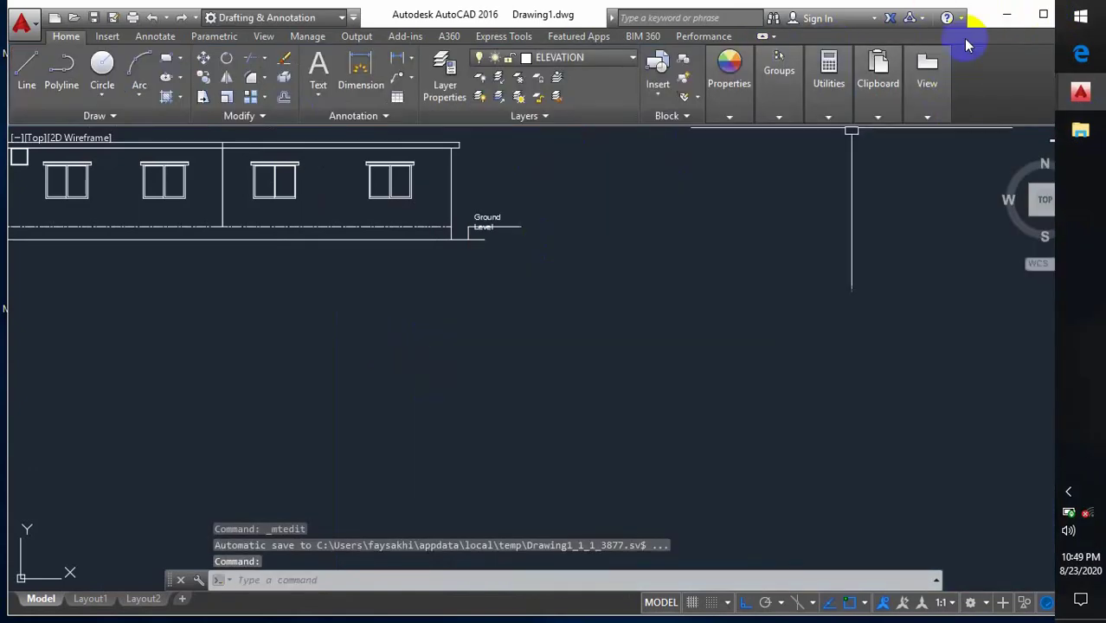
Maximize the program window and widen the "Ground Level" text frame so both words fit on one line
click(1043, 15)
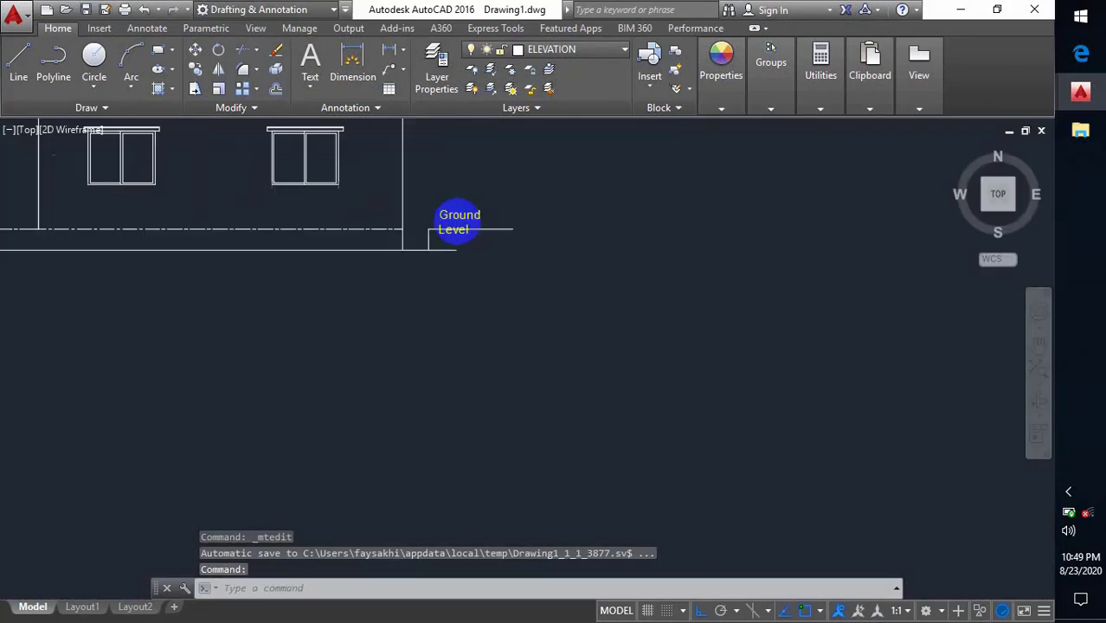
scroll(444, 198, up, 5)
double_click(544, 203)
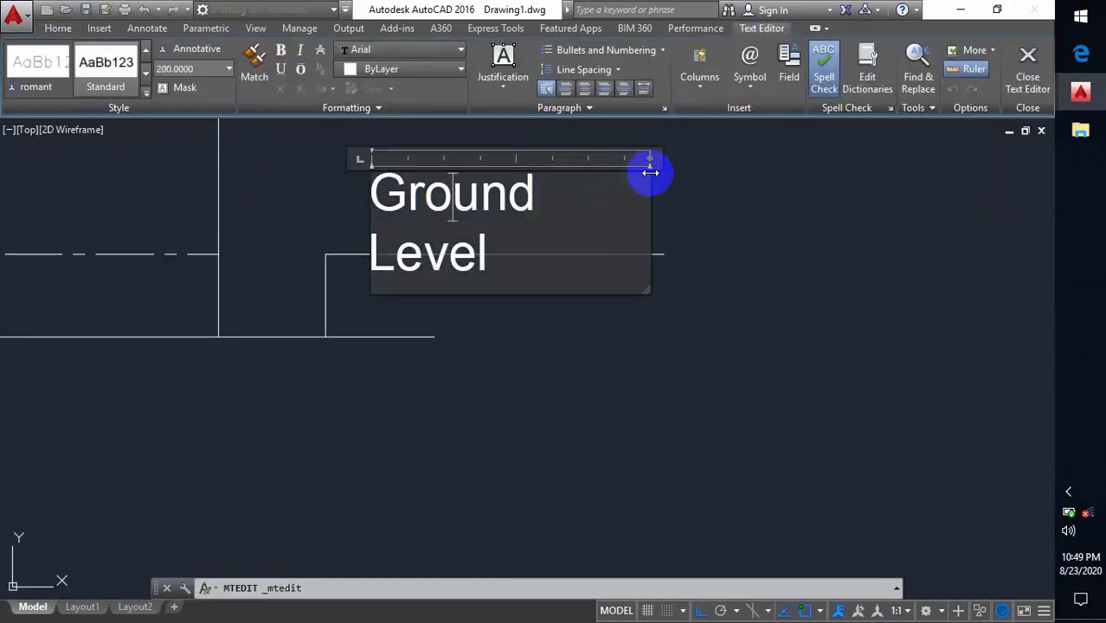
click(657, 171)
click(494, 193)
double_click(651, 171)
drag(651, 158, 688, 162)
click(703, 193)
Move the "Ground Level" text straight down so it sits just above the level marker's horizontal line
click(584, 207)
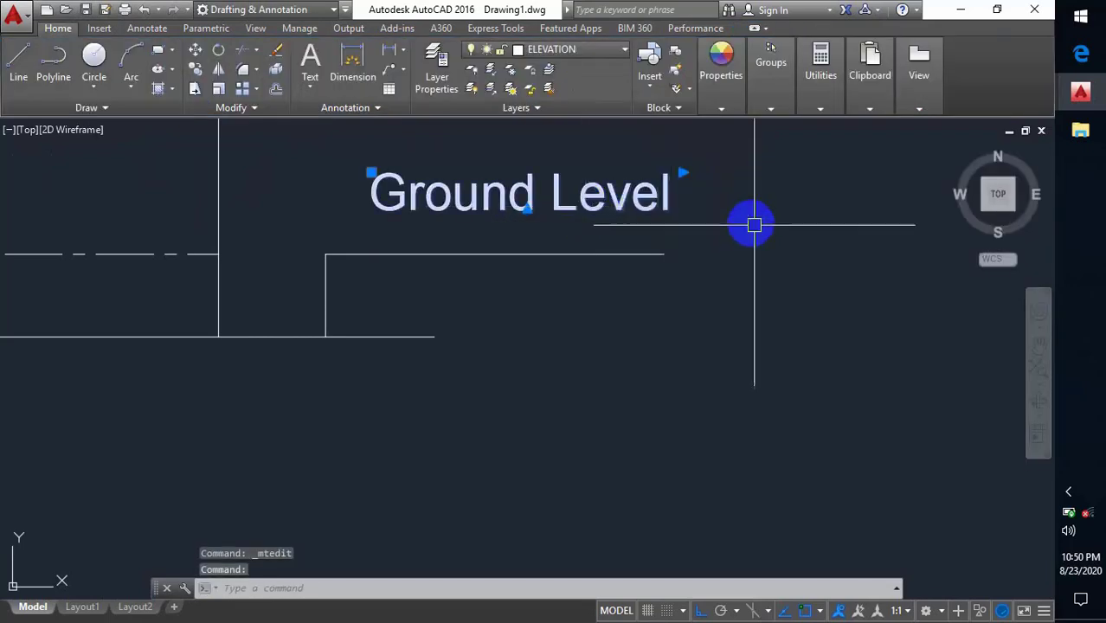
text(m)
key(Return)
click(822, 188)
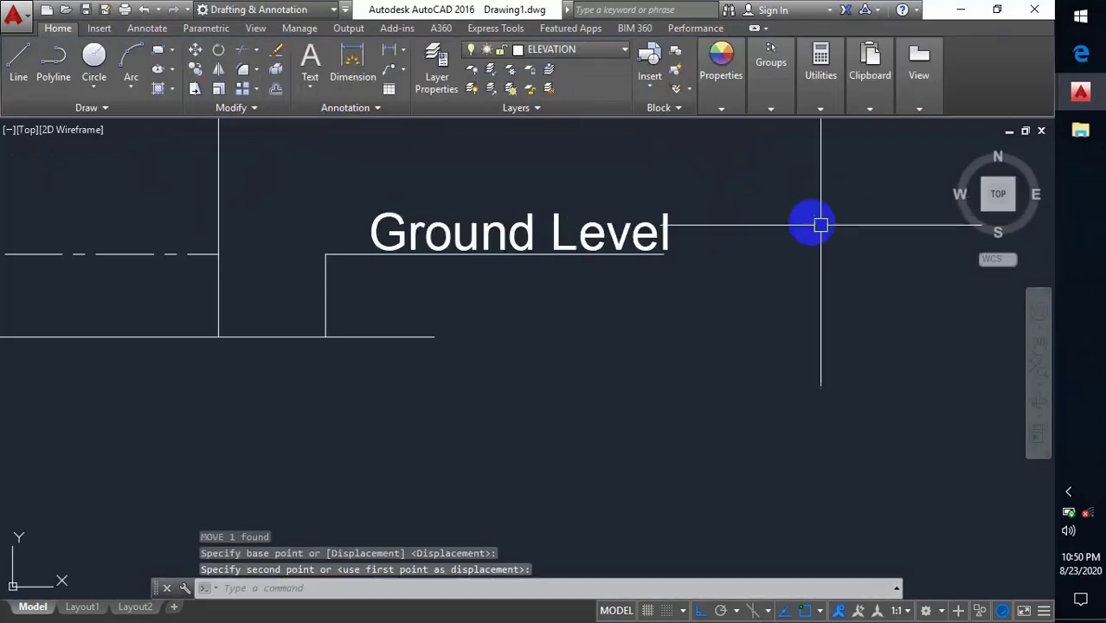
click(815, 223)
scroll(779, 242, down, 4)
scroll(616, 333, down, 4)
middle_drag(613, 336, 637, 387)
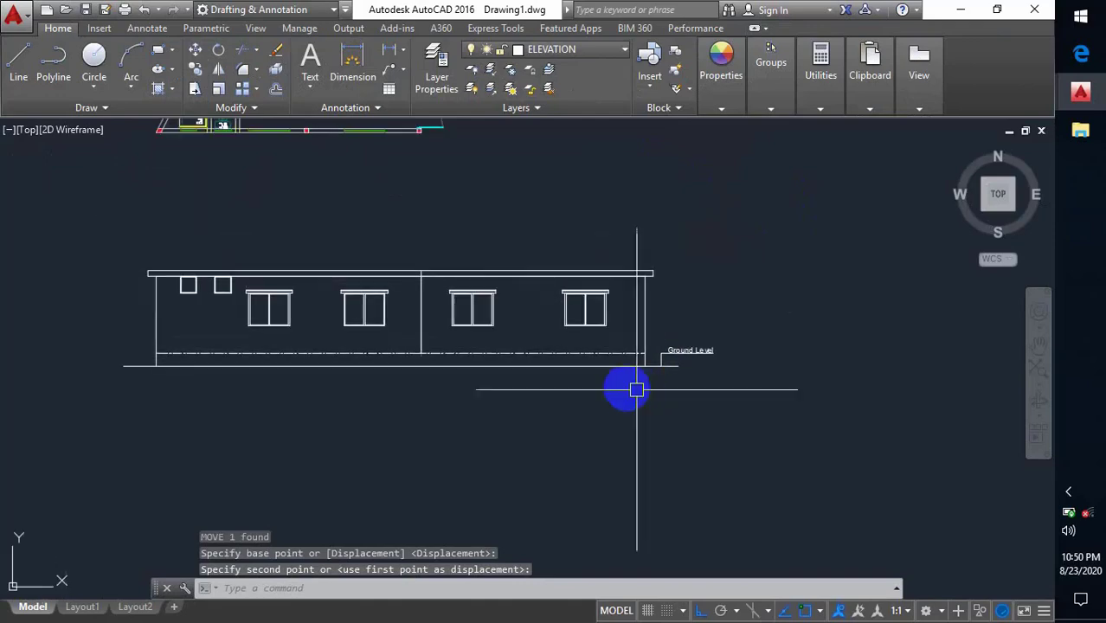
key(ctrl+s)
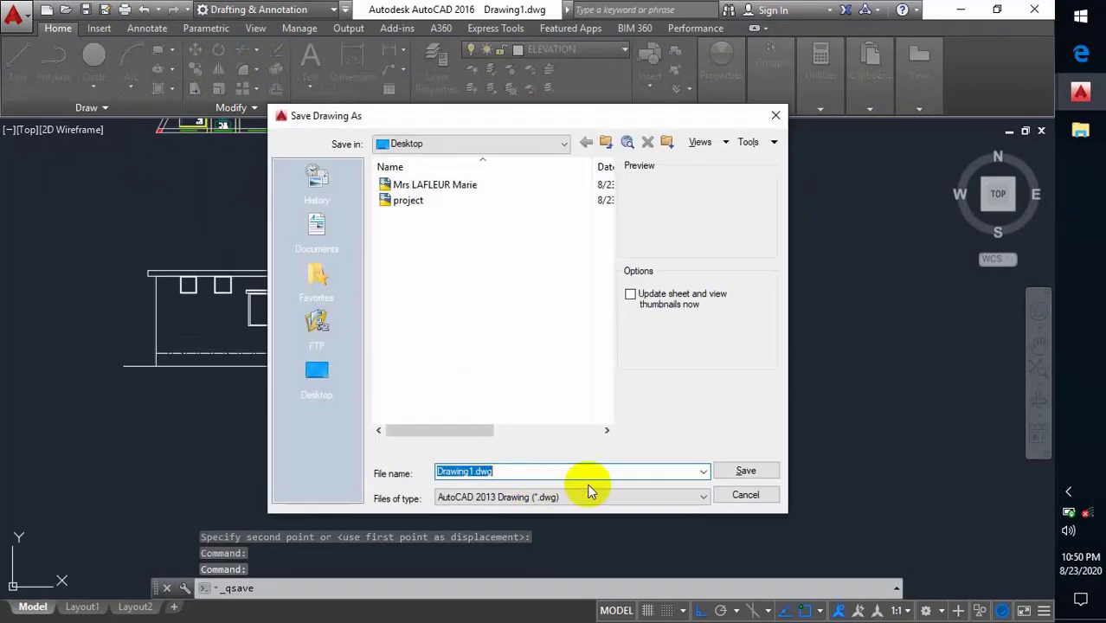
click(740, 491)
middle_drag(381, 369, 468, 379)
scroll(606, 385, up, 2)
mouse_move(614, 400)
middle_down()
mouse_move(628, 423)
mouse_move(688, 456)
mouse_move(744, 472)
middle_up()
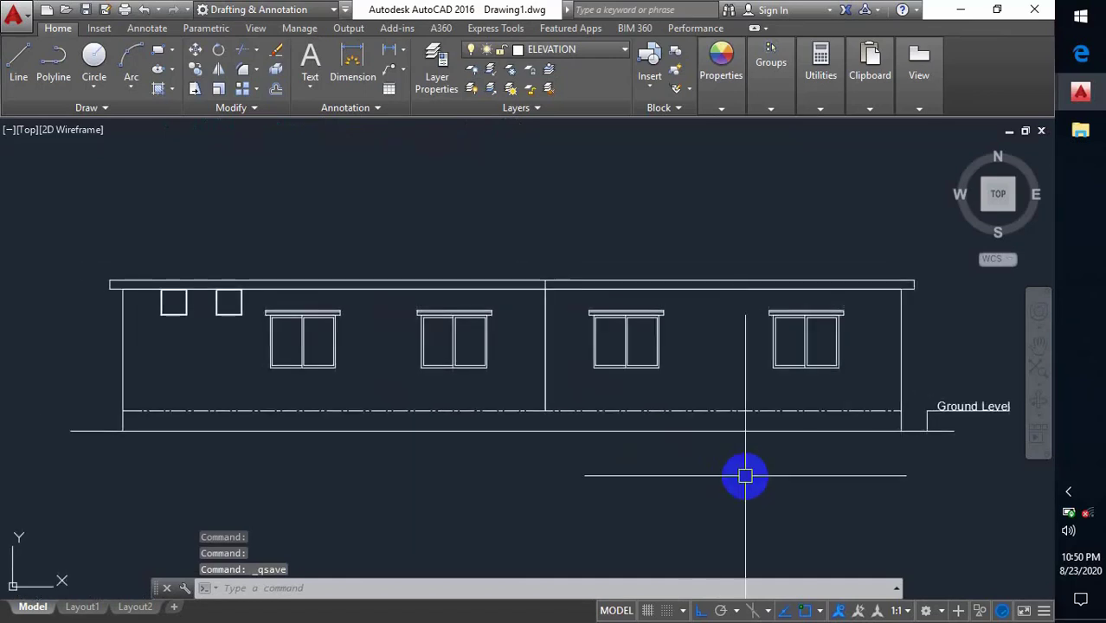